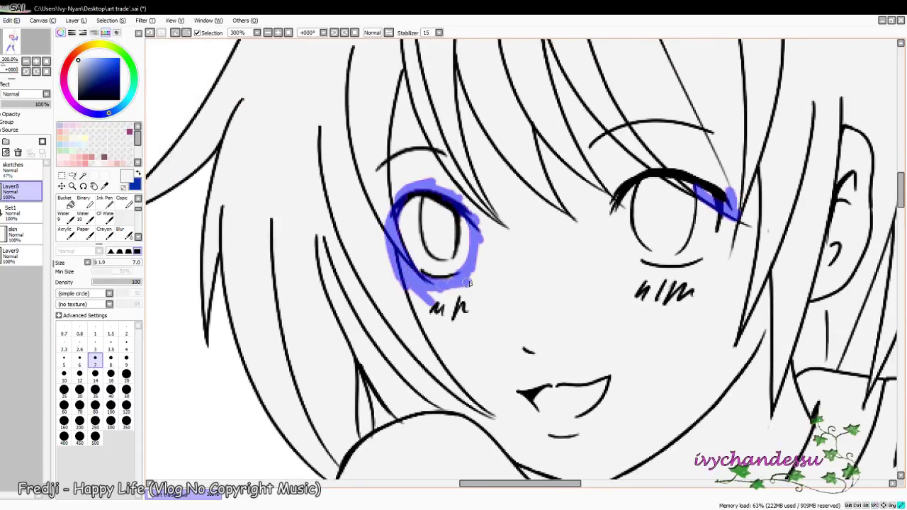
Step: Paint a selection border around both eyes and the mouth with the Selection Pen
drag(469, 283, 327, 279)
mouse_move(461, 202)
mouse_down()
mouse_move(507, 170)
mouse_move(539, 167)
mouse_up()
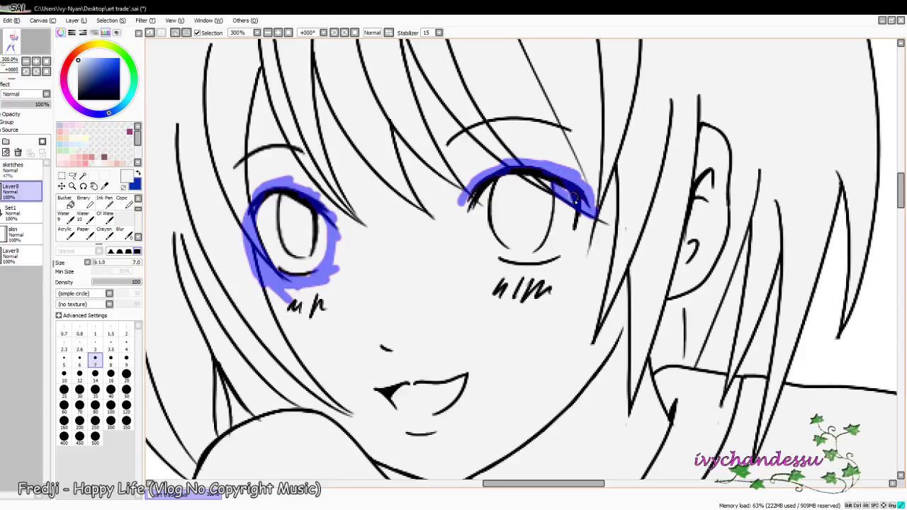
mouse_move(464, 186)
mouse_down()
mouse_move(506, 264)
mouse_move(511, 192)
mouse_move(572, 206)
mouse_up()
drag(513, 258, 480, 184)
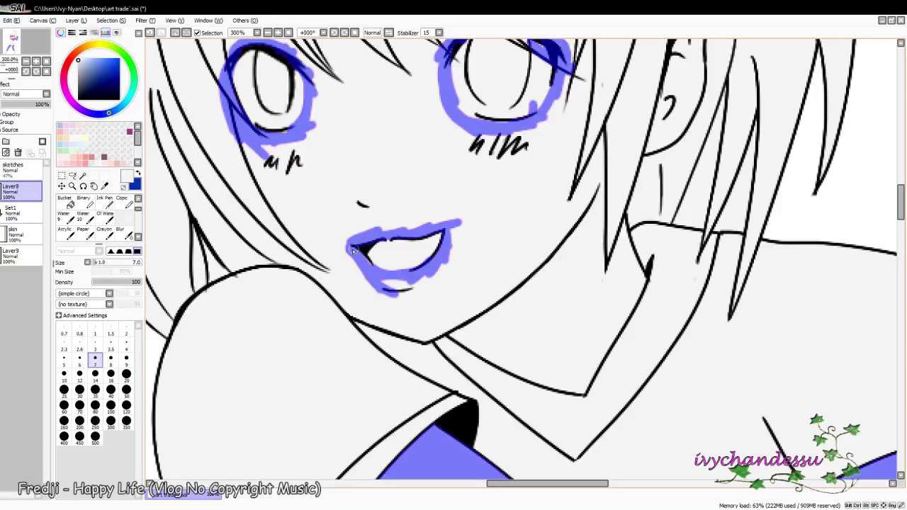
scroll(471, 329, down, 2)
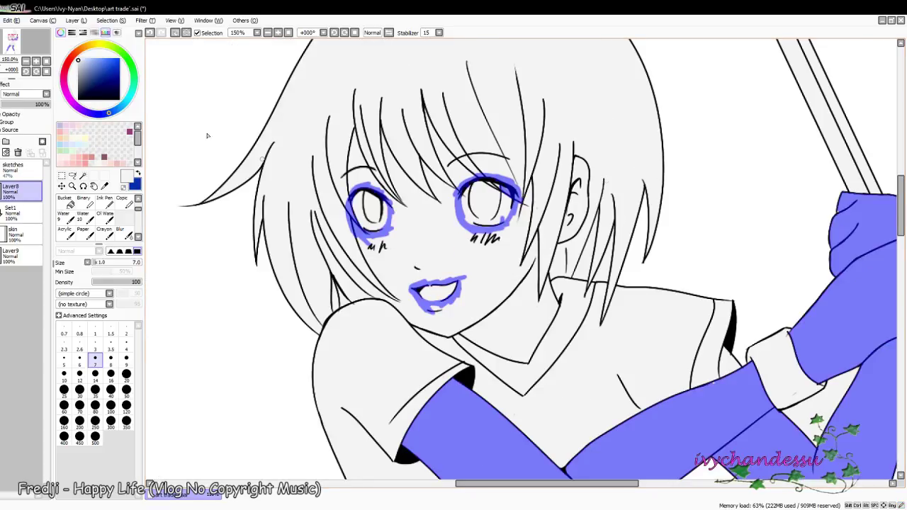
click(82, 175)
click(509, 328)
key(ctrl+d)
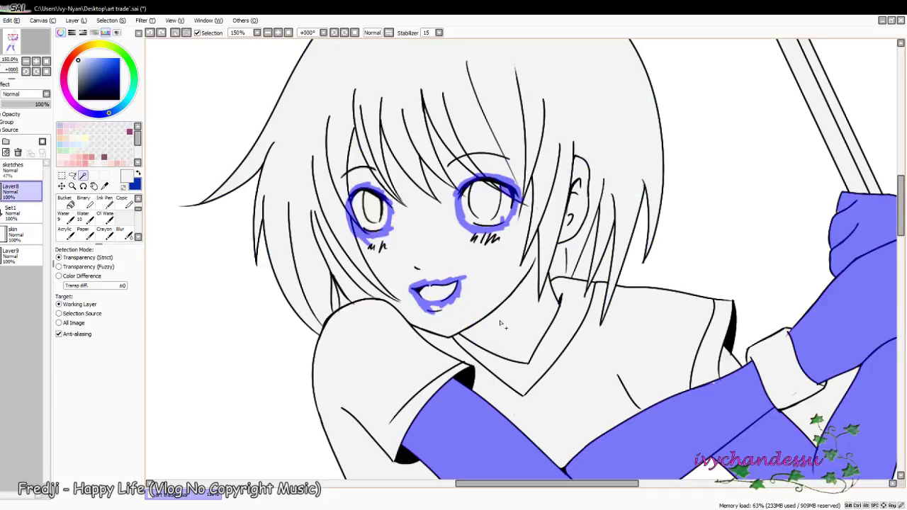
Step: Paint over the gap between the left hair tip and the shoulder with the Selection Pen to close it
key(b)
scroll(454, 333, up, 3)
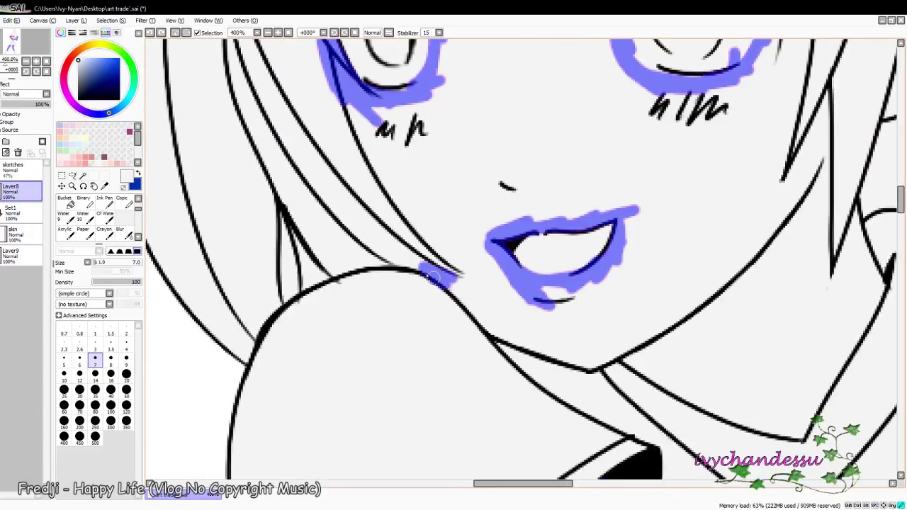
scroll(453, 262, down, 4)
Step: Add the face, the neck and the skin gaps between the bangs to the selection with the Magic Wand
click(83, 175)
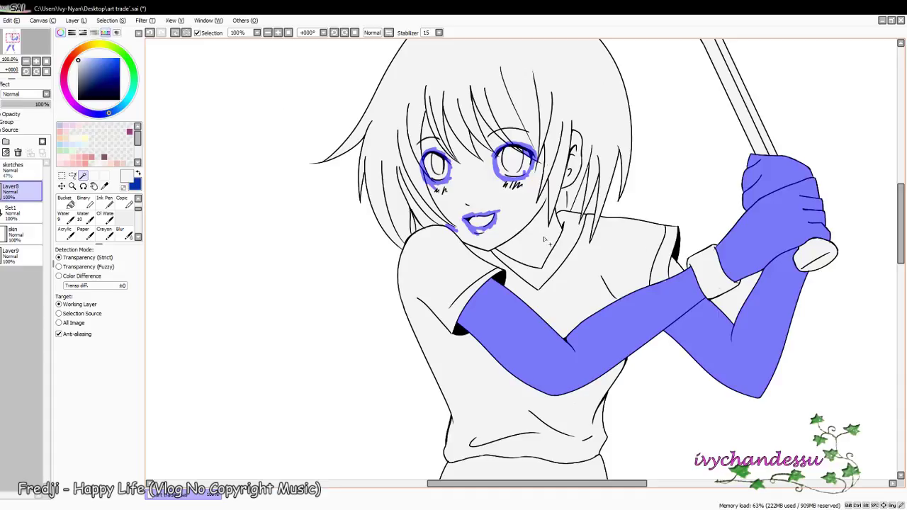
click(482, 195)
scroll(593, 270, up, 3)
click(370, 195)
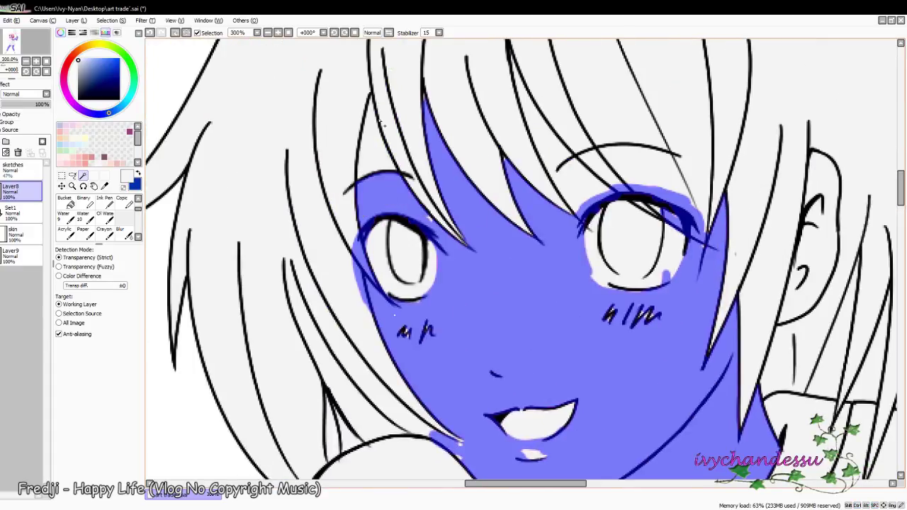
click(367, 141)
Step: Paint the unselected skin spots below the mouth and near the hair edges into the selection
key(n)
drag(455, 246, 446, 187)
drag(487, 415, 449, 306)
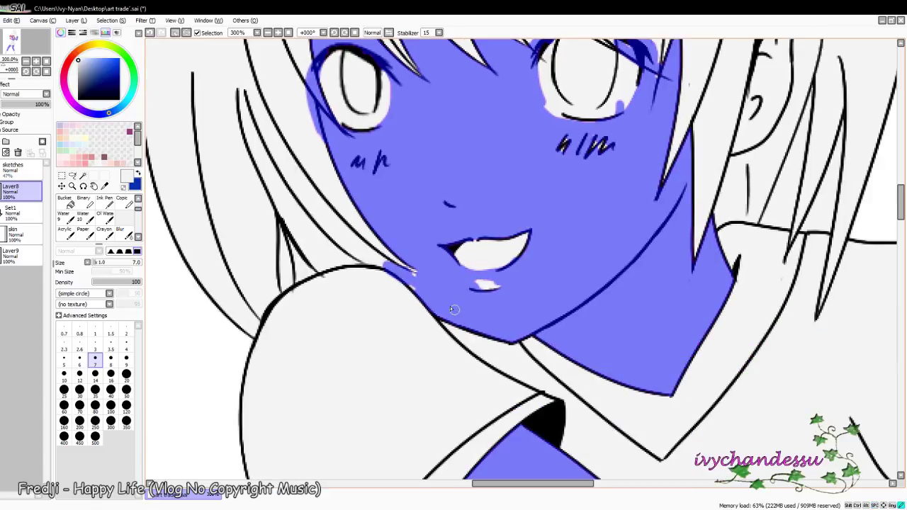
drag(498, 277, 285, 416)
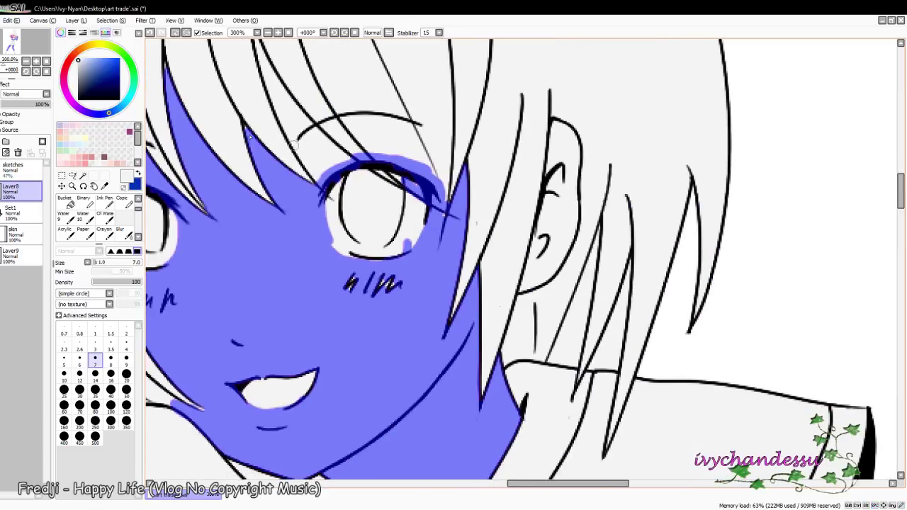
Step: Add the ear to the skin selection with the Magic Wand
key(w)
click(560, 213)
scroll(337, 151, down, 5)
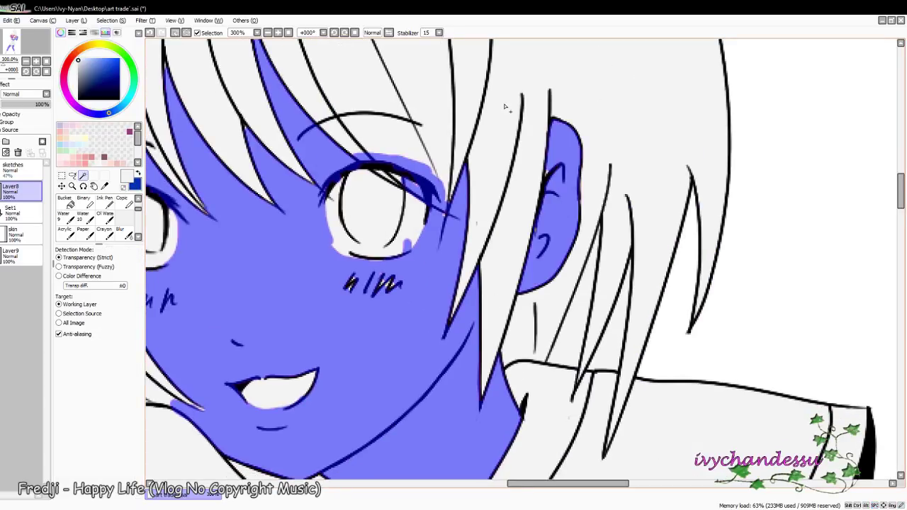
Step: Fill the selected face, arms and both legs with light peach on the skin layer using the Bucket
drag(496, 397, 380, 104)
scroll(127, 161, down, 2)
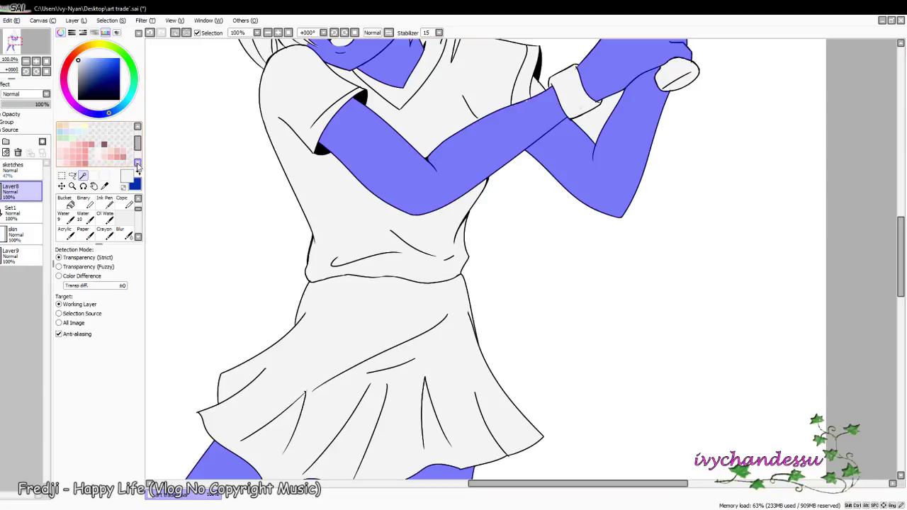
click(114, 159)
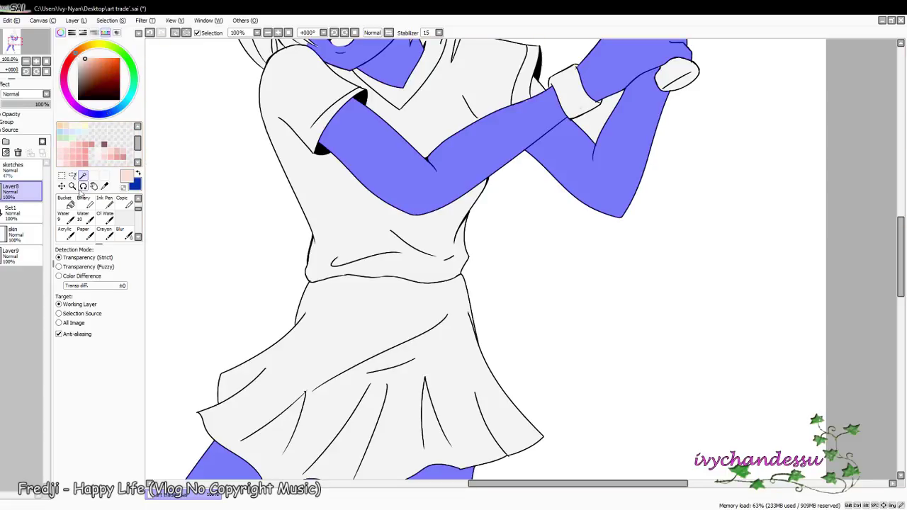
click(64, 202)
click(13, 234)
click(496, 145)
scroll(394, 297, down, 5)
click(402, 283)
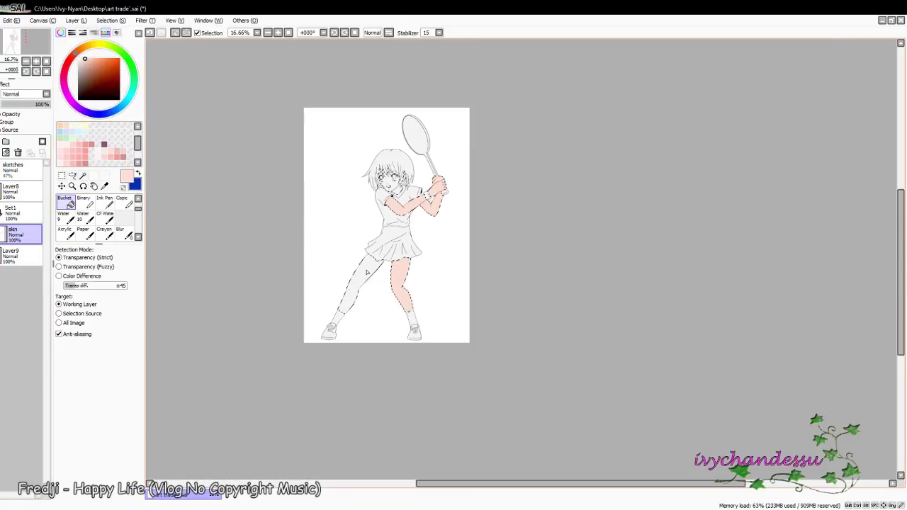
click(363, 279)
Step: Clear the selection and add a new layer named hair above the skin layer
click(61, 175)
key(ctrl+d)
key(ctrl+shift+n)
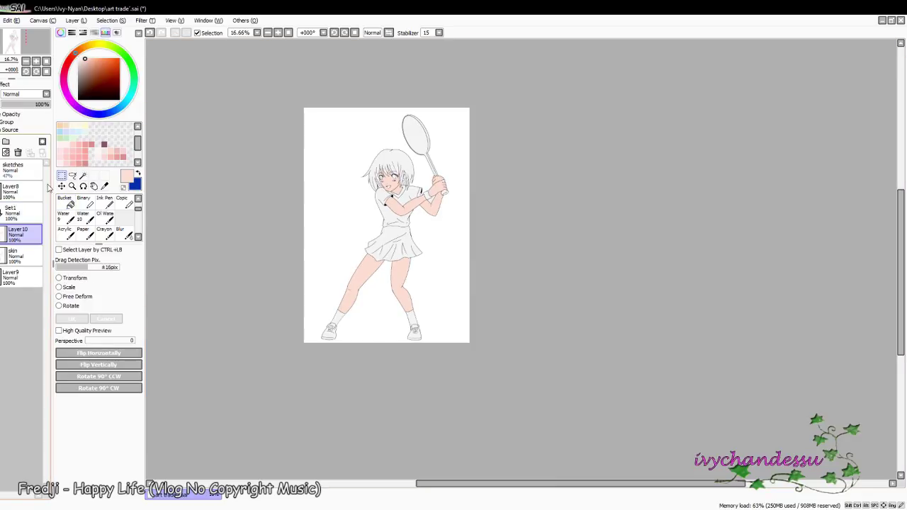
key(Return)
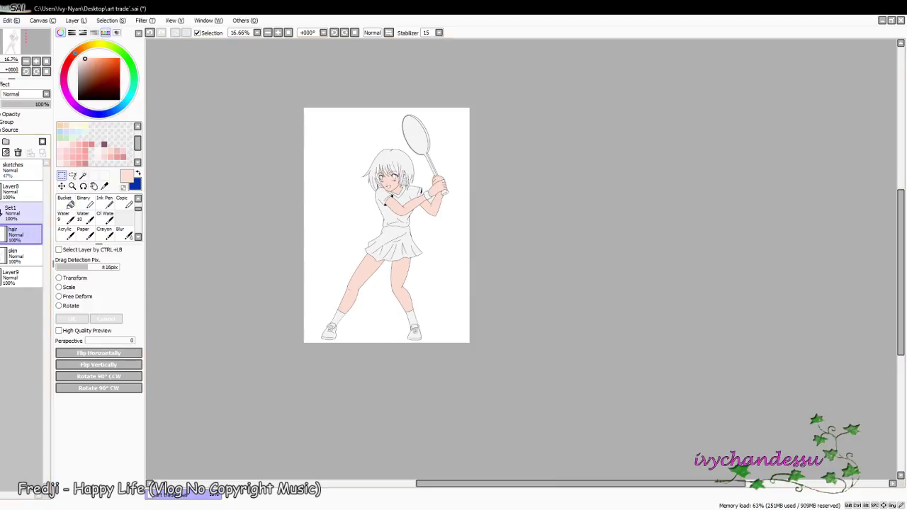
click(83, 175)
click(405, 167)
key(ctrl+d)
Step: Rename Layer8 to lineart
scroll(409, 243, up, 3)
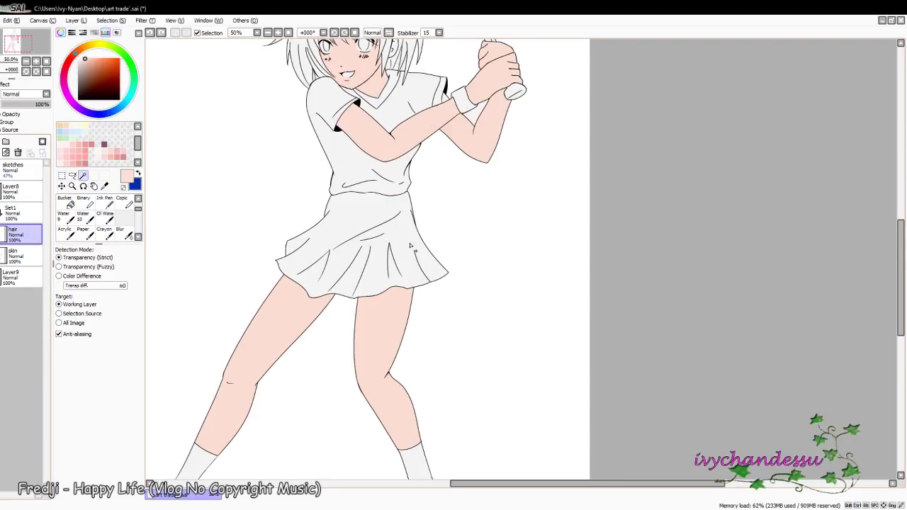
click(11, 189)
key(Return)
Step: Select the character's hair on the lineart layer with the Magic Wand
scroll(496, 253, up, 2)
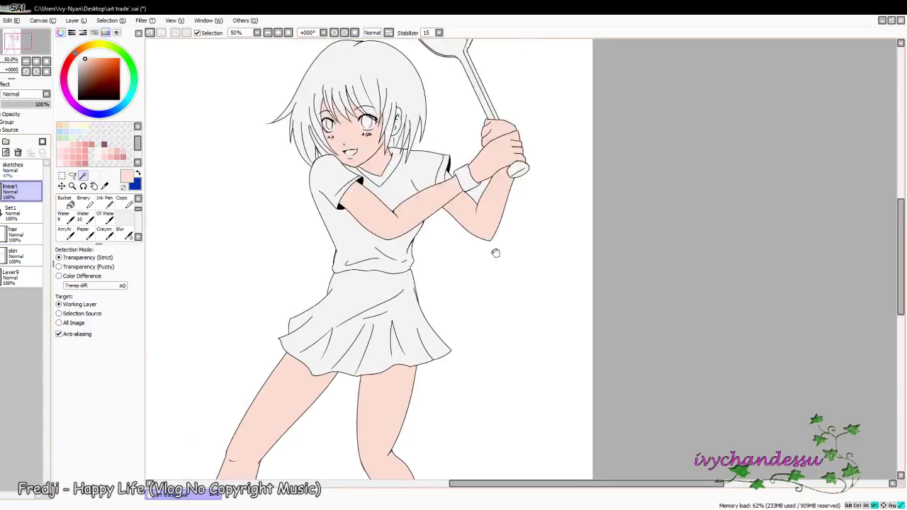
click(411, 212)
scroll(431, 282, up, 2)
scroll(431, 282, up, 2)
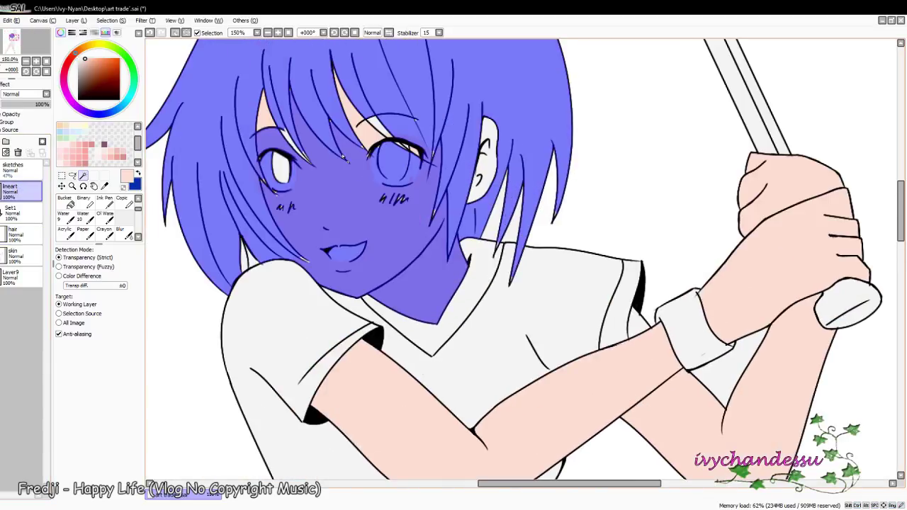
Step: Erase the selection from the chin, the neck and the skin beside the left eye with the Selection Eraser at size 12
key(e)
mouse_move(347, 212)
mouse_down()
mouse_move(425, 297)
mouse_move(461, 283)
mouse_up()
click(80, 373)
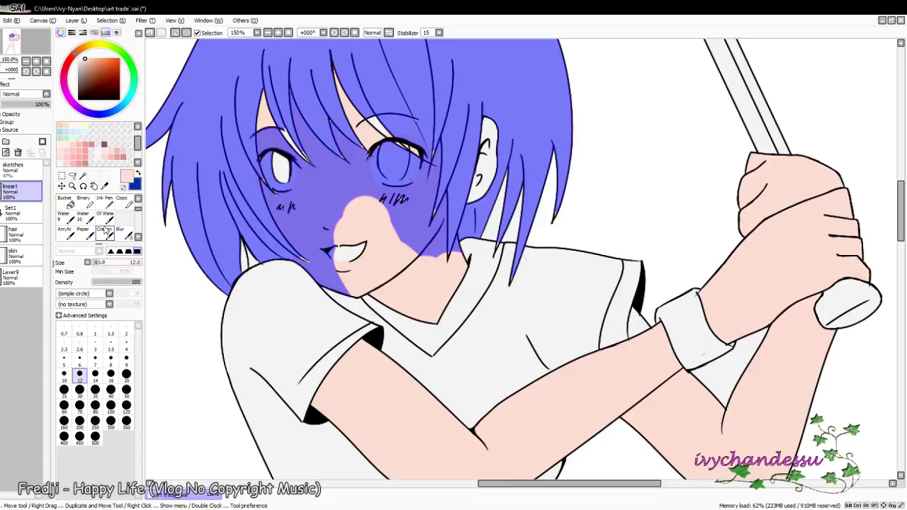
scroll(347, 165, up, 3)
drag(347, 164, 445, 415)
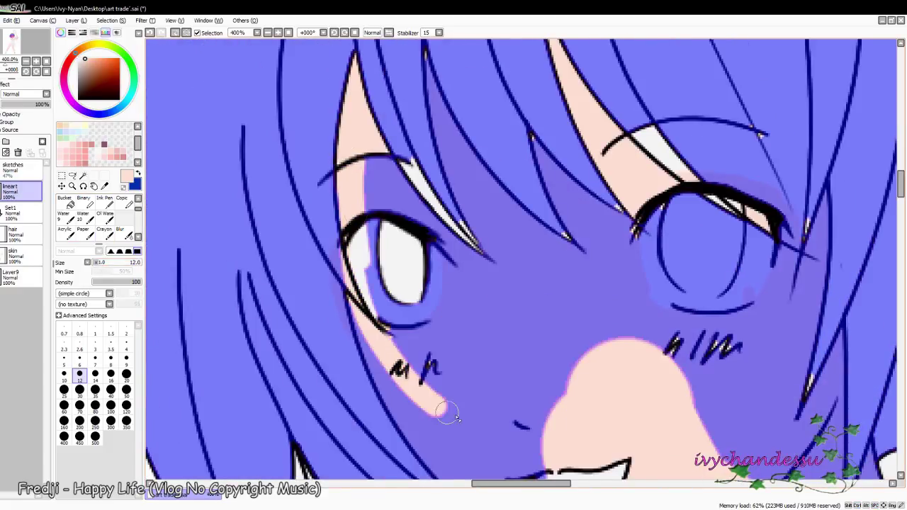
Step: Erase the selection from the left cheek and along the jaw down to the chin
drag(476, 374, 426, 264)
drag(312, 170, 446, 292)
mouse_move(416, 265)
mouse_down()
mouse_move(352, 253)
mouse_move(397, 369)
mouse_move(438, 325)
mouse_up()
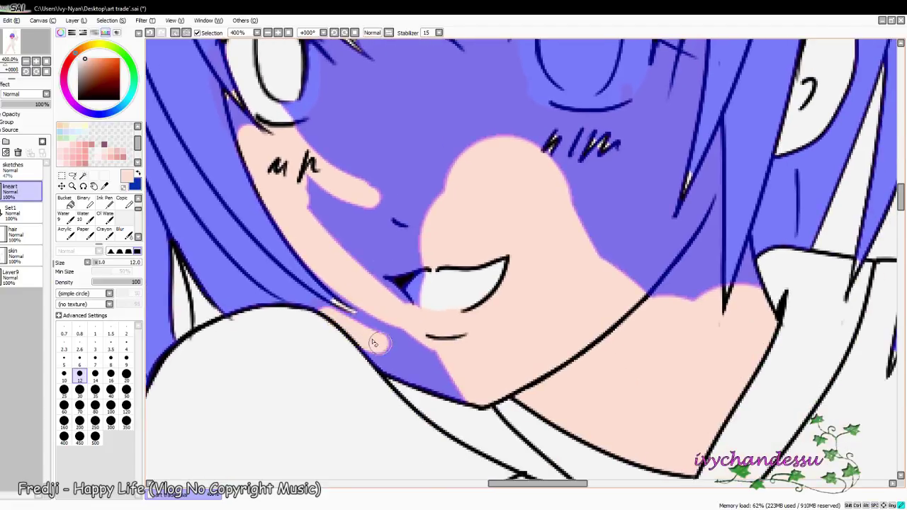
mouse_move(375, 351)
mouse_down()
mouse_move(382, 311)
mouse_move(331, 267)
mouse_move(379, 309)
mouse_move(327, 272)
mouse_move(387, 342)
mouse_up()
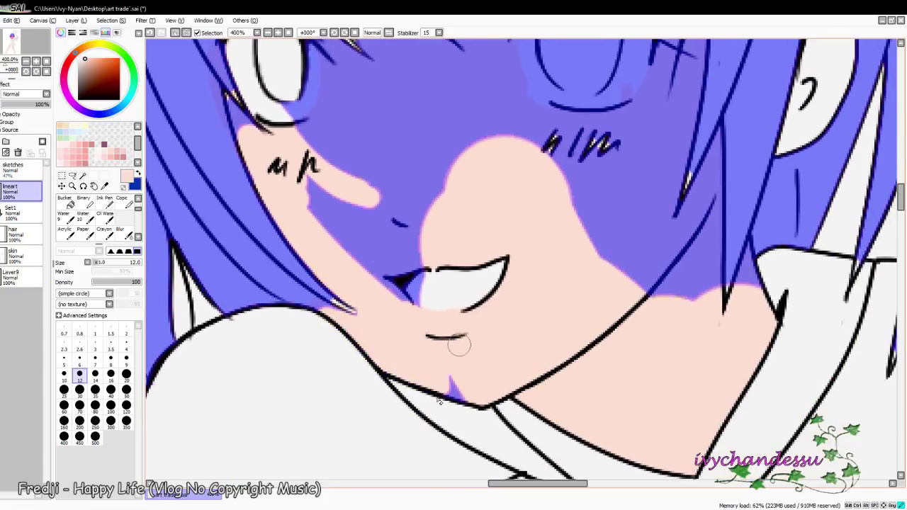
mouse_move(458, 345)
mouse_down()
mouse_move(461, 442)
mouse_move(425, 397)
mouse_up()
Step: Erase the selection from the skin around the left eye and beside the inner corner of the right eye
mouse_move(365, 244)
mouse_down()
mouse_move(397, 298)
mouse_move(439, 267)
mouse_move(556, 238)
mouse_up()
mouse_move(304, 156)
mouse_down()
mouse_move(381, 293)
mouse_move(443, 351)
mouse_up()
drag(495, 326, 426, 267)
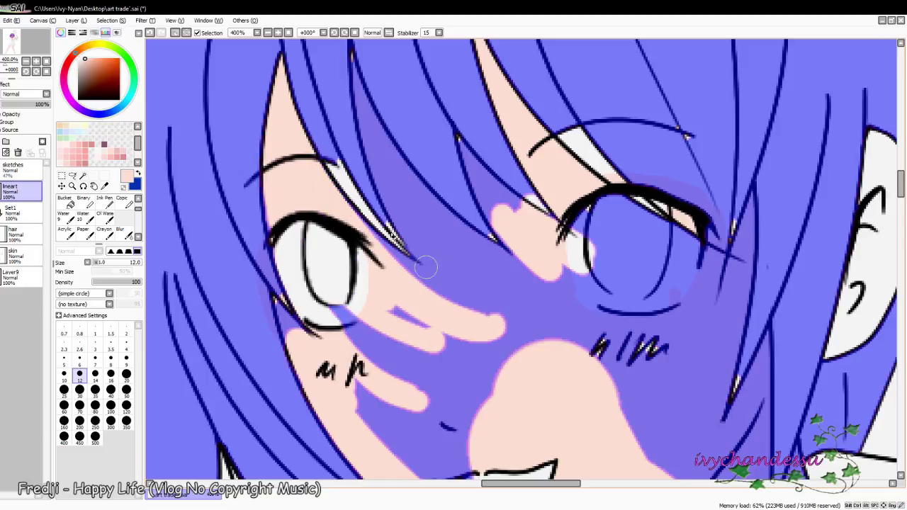
Step: Erase the selection from the middle of the face, the right jaw and the neck beside the hair strands
mouse_move(333, 291)
mouse_down()
mouse_move(463, 366)
mouse_move(507, 304)
mouse_up()
mouse_move(380, 156)
mouse_down()
mouse_move(389, 186)
mouse_move(489, 312)
mouse_move(244, 319)
mouse_up()
mouse_move(507, 297)
mouse_down()
mouse_move(445, 454)
mouse_move(402, 291)
mouse_up()
mouse_move(426, 340)
mouse_down()
mouse_move(461, 253)
mouse_move(450, 243)
mouse_move(464, 269)
mouse_move(471, 330)
mouse_up()
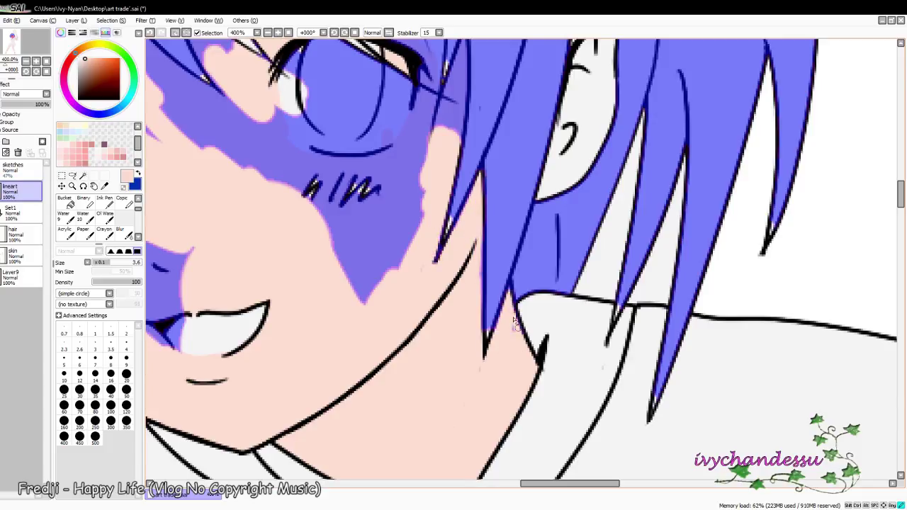
Step: Erase the selection beside the right eye and in the bangs gap near the left eye with the eraser at size 3.6
scroll(593, 218, up, 3)
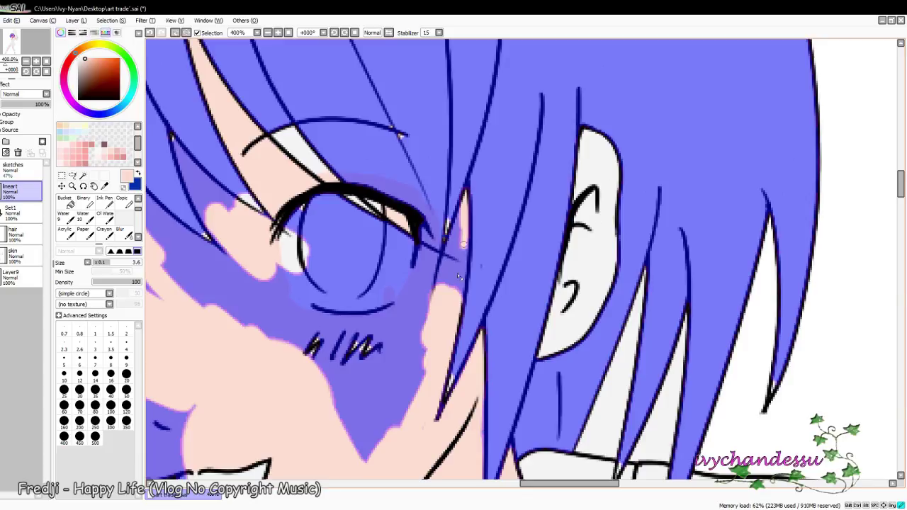
mouse_move(409, 339)
mouse_down()
mouse_move(462, 227)
mouse_move(411, 338)
mouse_move(577, 394)
mouse_move(677, 443)
mouse_up()
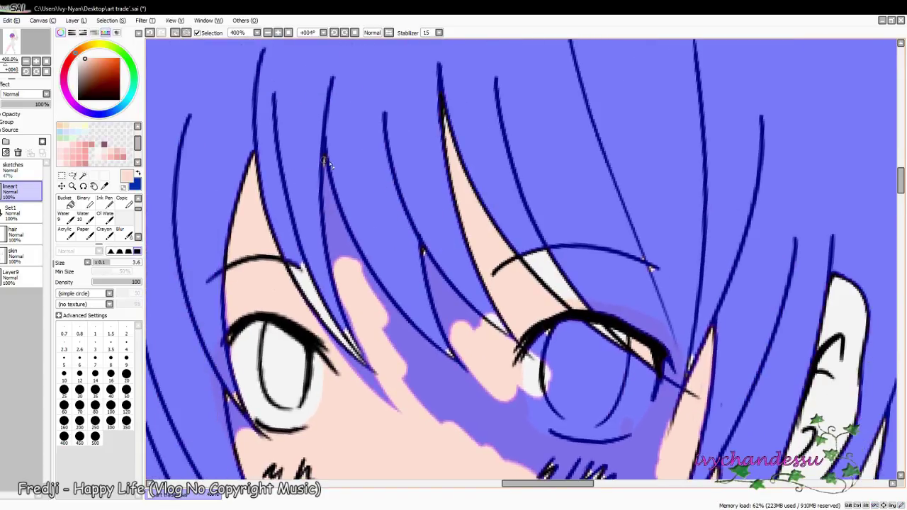
mouse_move(323, 163)
mouse_down()
mouse_move(338, 244)
mouse_move(329, 209)
mouse_move(408, 339)
mouse_move(499, 424)
mouse_up()
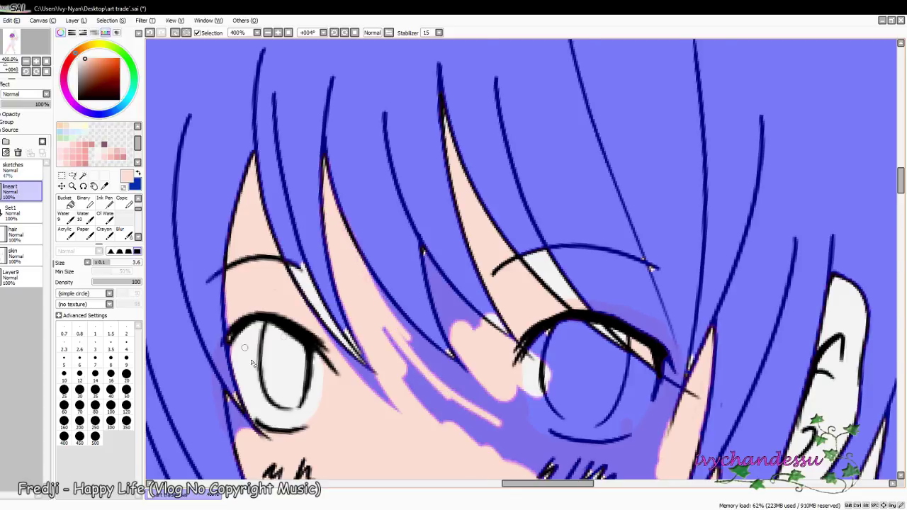
Step: Rotate the canvas to about 24 degrees and erase the selection from the narrow bangs gap above the right eye's inner corner
scroll(251, 363, down, 3)
scroll(506, 232, down, 5)
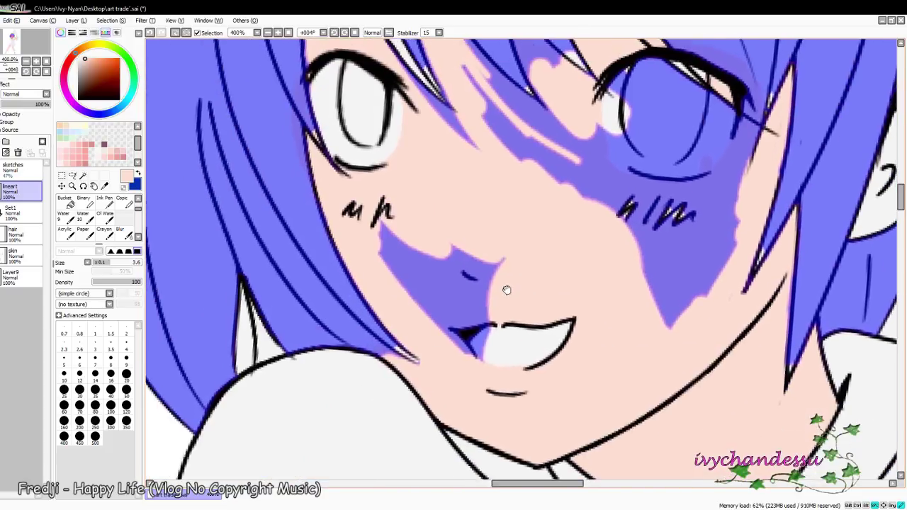
scroll(536, 238, up, 2)
mouse_move(536, 238)
mouse_down()
mouse_move(651, 274)
mouse_move(472, 135)
mouse_move(484, 189)
mouse_up()
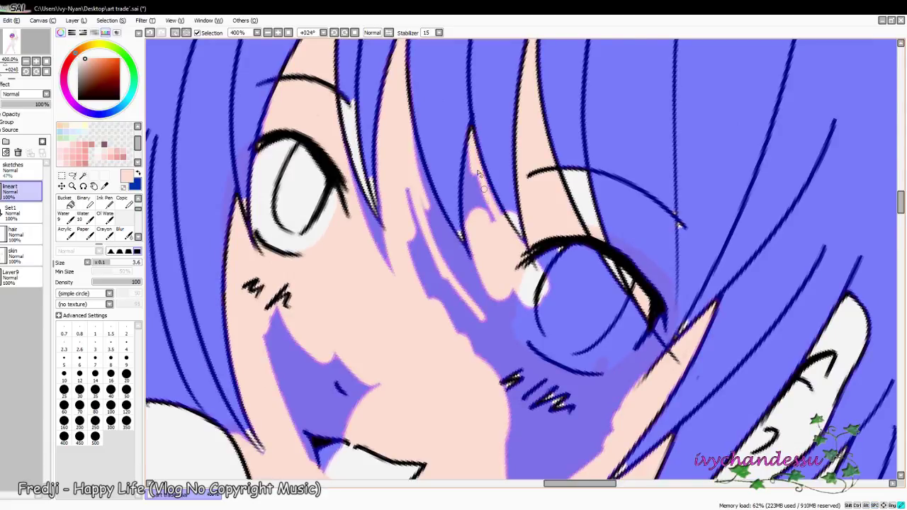
drag(469, 145, 470, 224)
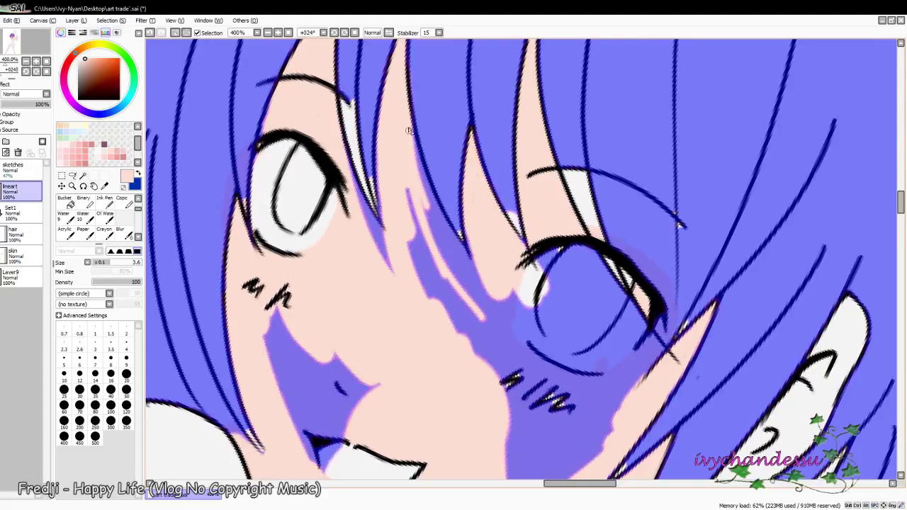
Step: Erase the selection along the skin edges of the middle bangs and around the tip of the left strand
drag(409, 130, 511, 323)
key(ctrl+z)
drag(416, 146, 488, 292)
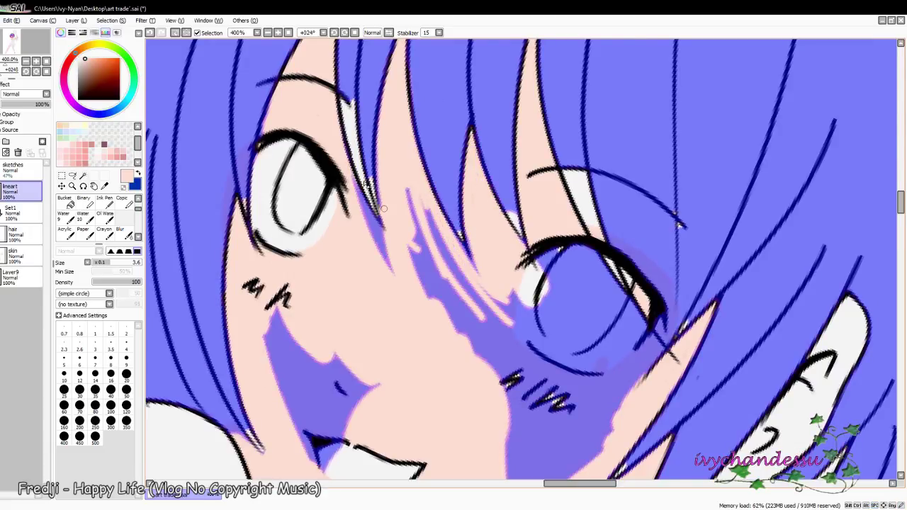
drag(354, 170, 379, 225)
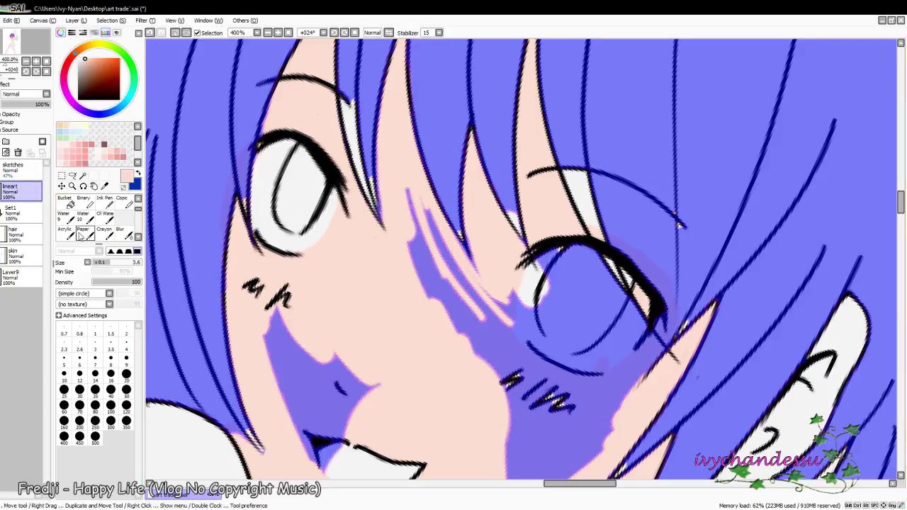
Step: Erase the selection around the nose, along the nose bridge and from the inner edge of the right eye
key(])
mouse_move(280, 316)
mouse_down()
mouse_move(301, 446)
mouse_move(333, 355)
mouse_move(372, 397)
mouse_up()
scroll(341, 319, up, 1)
scroll(363, 264, right, 1)
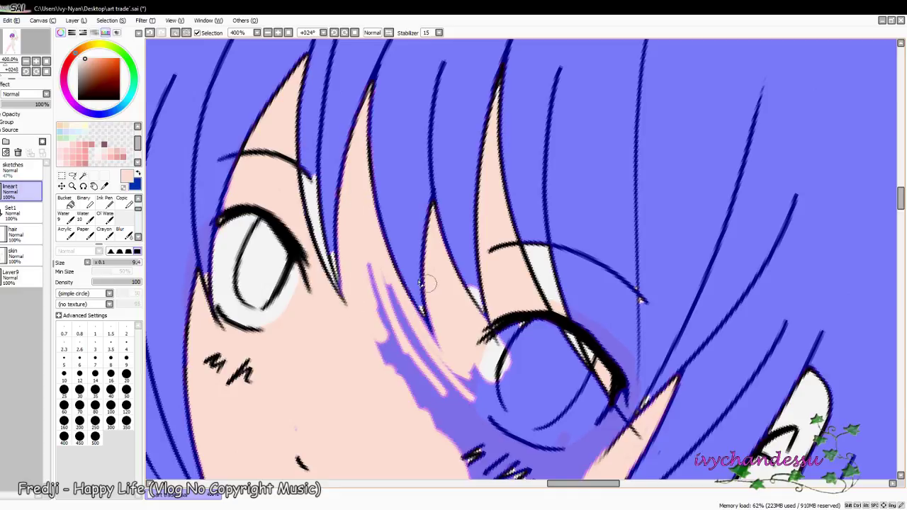
mouse_move(427, 283)
mouse_down()
mouse_move(446, 431)
mouse_move(437, 434)
mouse_move(481, 436)
mouse_move(451, 375)
mouse_up()
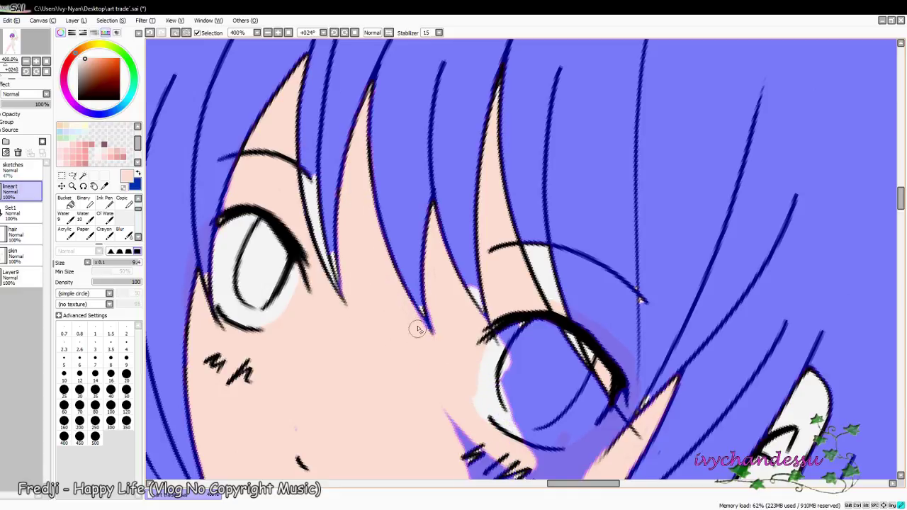
Step: Erase the selection left on the right cheek and across the right eye
mouse_move(418, 329)
mouse_down()
mouse_move(312, 124)
mouse_move(326, 152)
mouse_up()
mouse_move(361, 227)
mouse_down()
mouse_move(396, 255)
mouse_move(439, 355)
mouse_move(436, 342)
mouse_up()
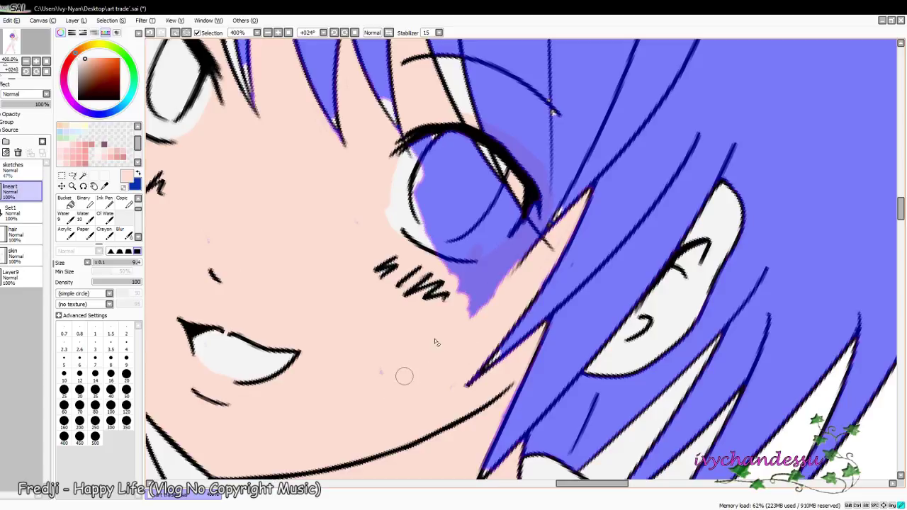
mouse_move(404, 376)
mouse_down()
mouse_move(453, 283)
mouse_move(429, 134)
mouse_move(425, 213)
mouse_move(430, 115)
mouse_move(440, 112)
mouse_up()
mouse_move(488, 230)
mouse_down()
mouse_move(505, 210)
mouse_move(515, 230)
mouse_move(478, 284)
mouse_up()
Step: Paint the narrow white gaps between the bangs into the hair selection with the brush at sizes 7 and 3
key(bracketleft)
key(bracketleft)
key(bracketleft)
scroll(338, 183, up, 3)
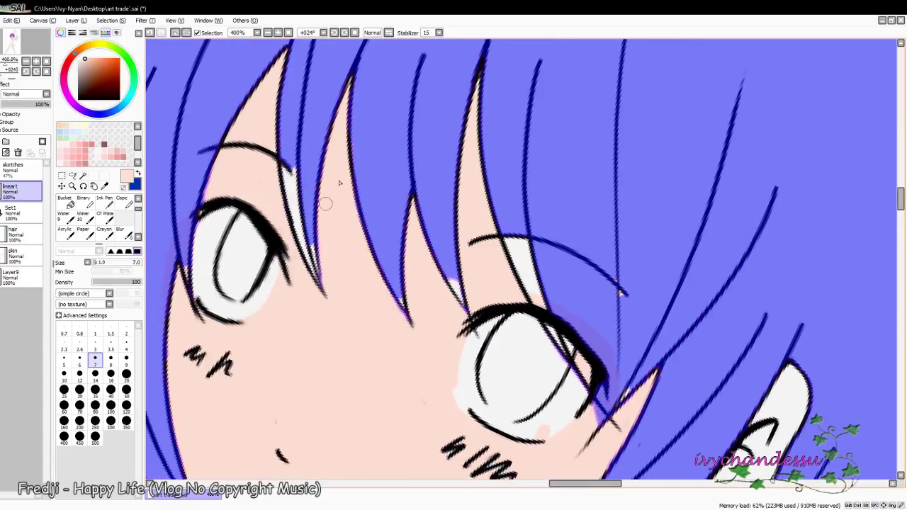
drag(290, 147, 303, 232)
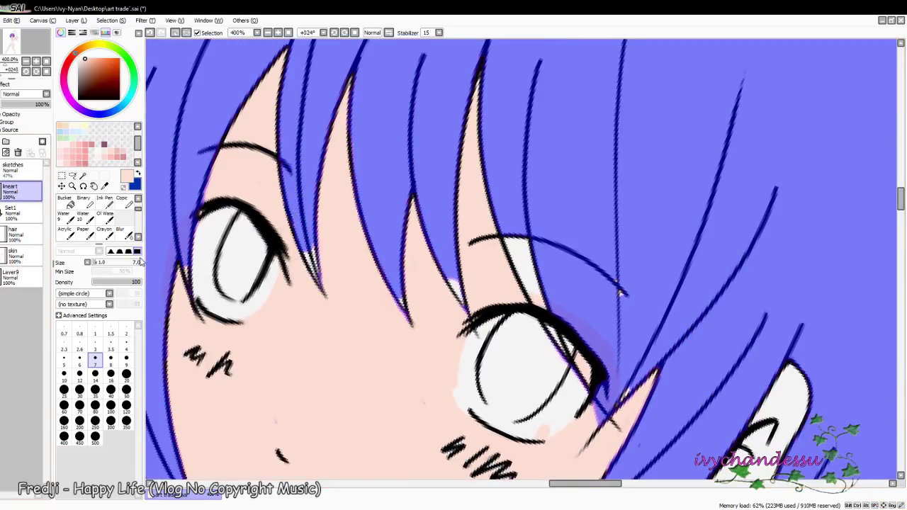
key(bracketleft)
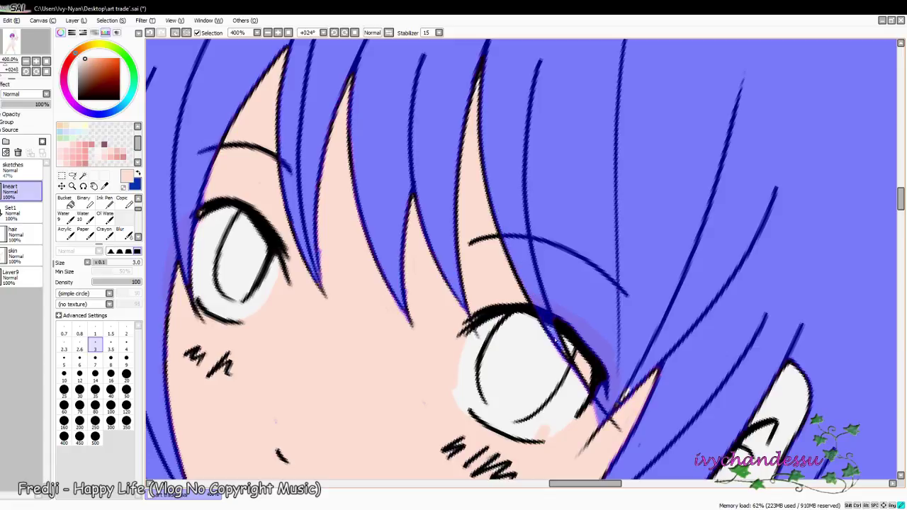
Step: Fill the hair selection with dark grey on the hair layer
drag(664, 334, 508, 79)
scroll(409, 257, down, 5)
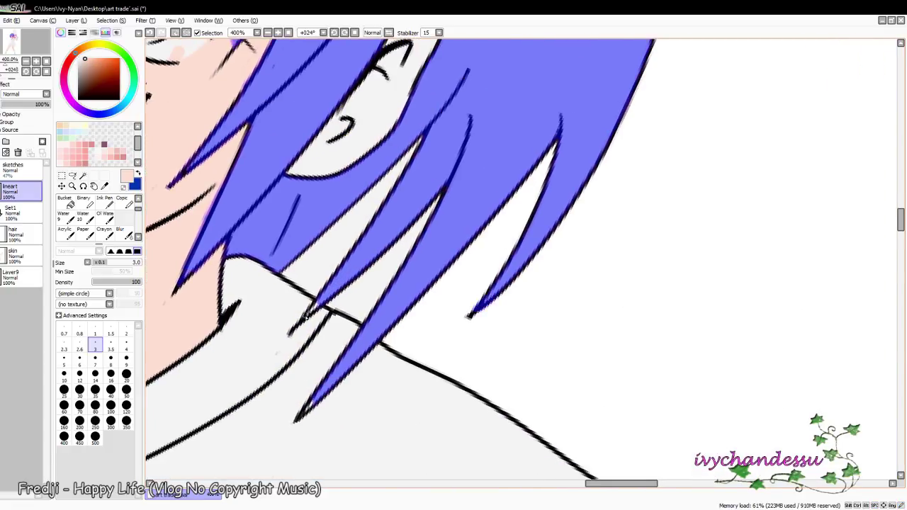
scroll(322, 364, down, 6)
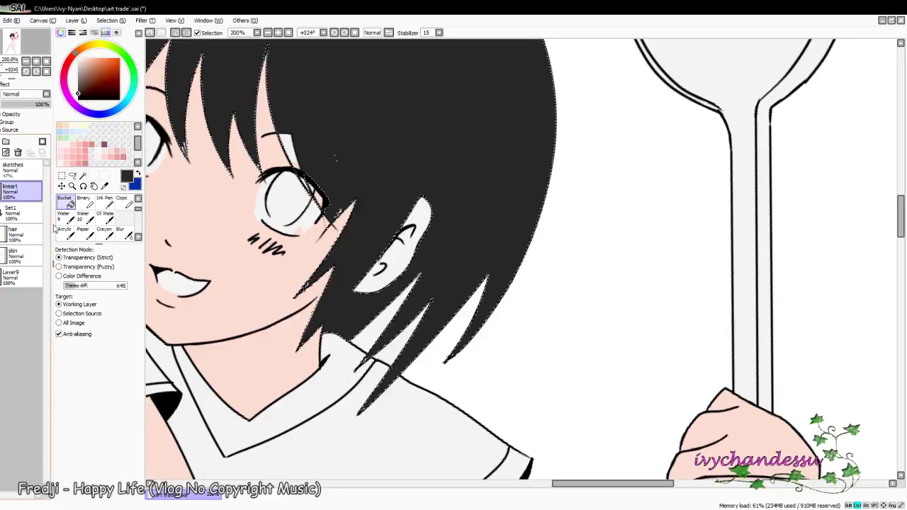
scroll(498, 406, down, 3)
scroll(498, 406, up, 3)
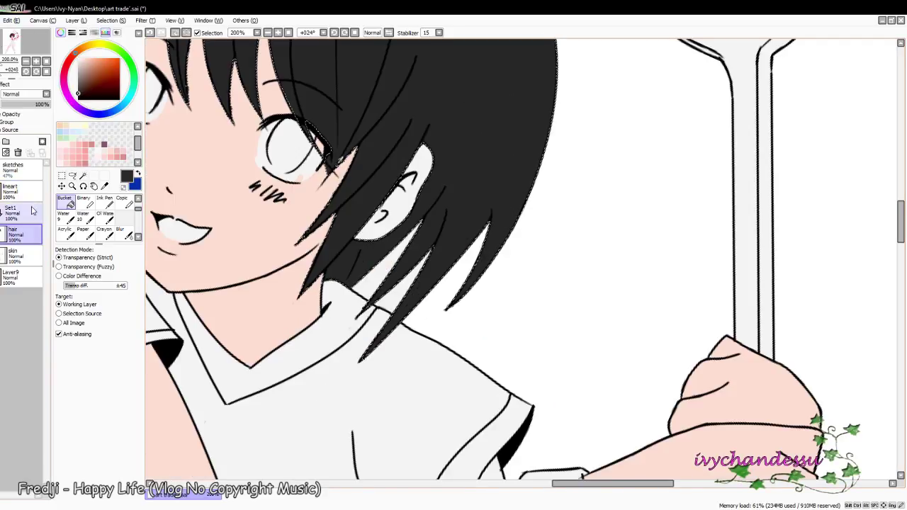
Step: Paint over the white gap at the right eye's outer corner on the hair layer with the brush at size 1
click(21, 255)
key(n)
scroll(401, 200, up, 2)
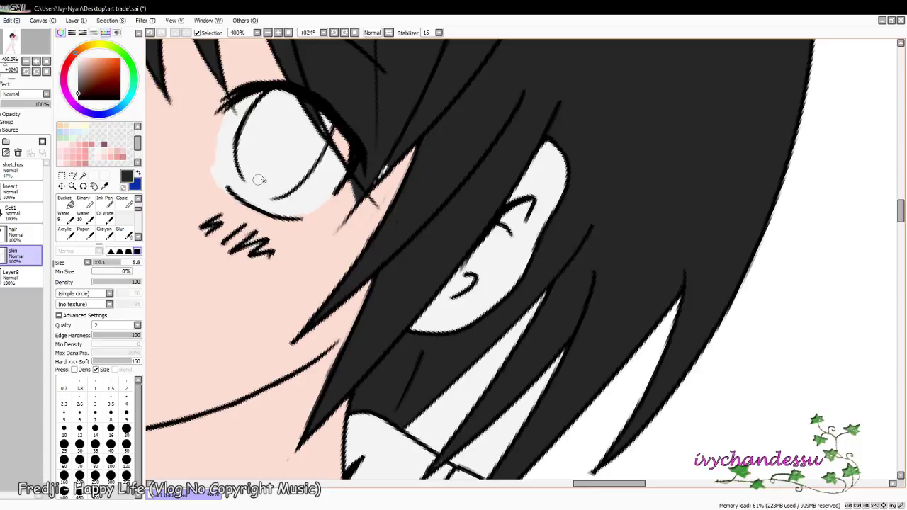
key(b)
key(Up)
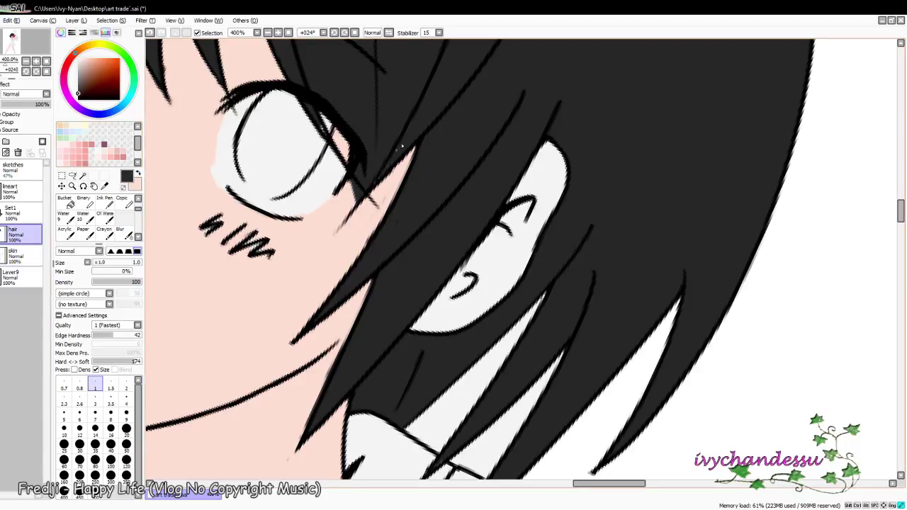
Step: Select the ear from the lineart layer, fill it with the sampled skin colour on the skin layer, and deselect
click(21, 190)
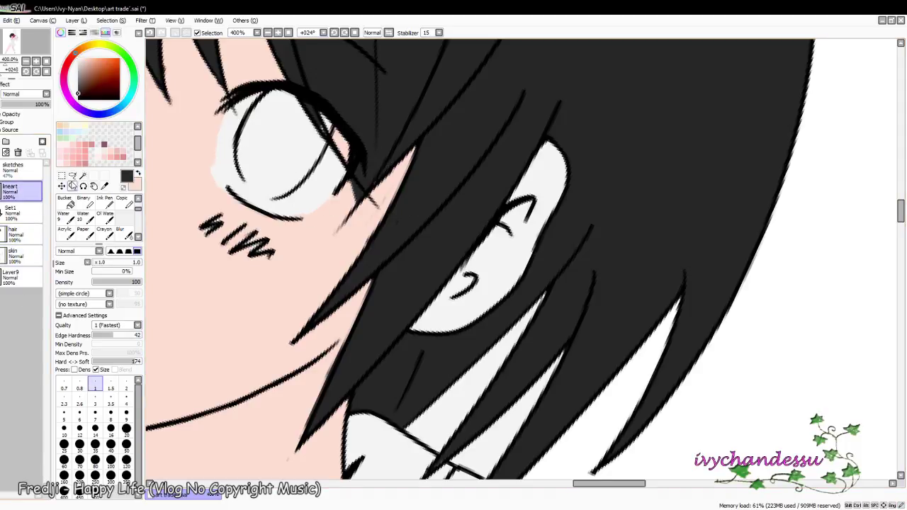
click(65, 202)
click(496, 234)
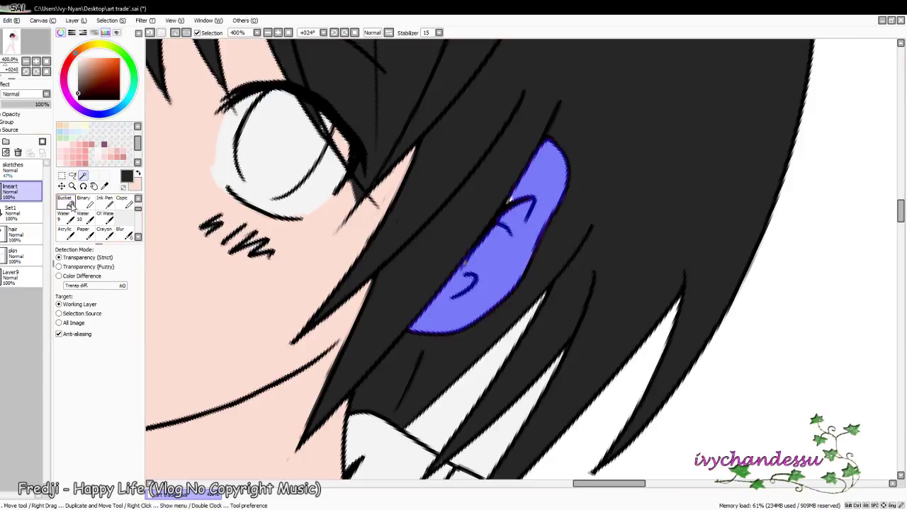
click(21, 257)
click(245, 282)
alt+click(244, 282)
key(ctrl+d)
key(ctrl+minus)
key(ctrl+minus)
key(ctrl+minus)
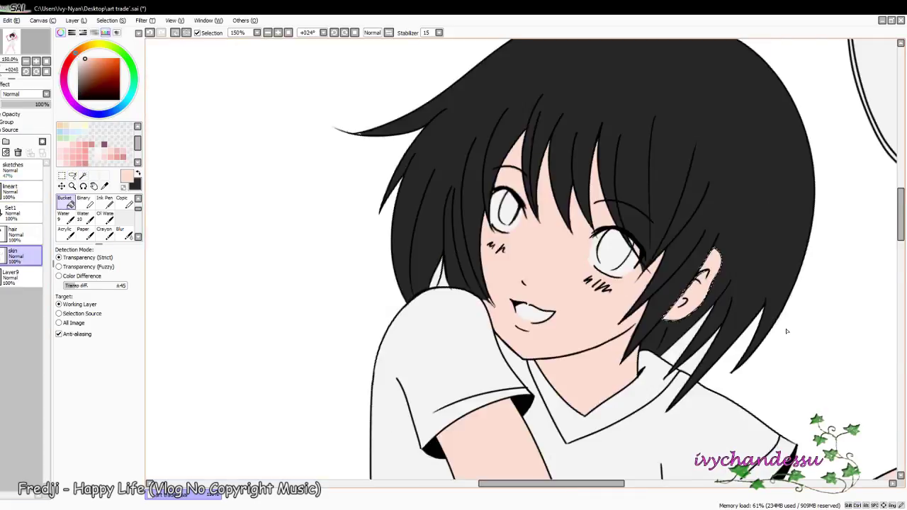
Step: Create a new layer directly beneath the skin layer for the clothing colour
mouse_move(611, 239)
mouse_down()
mouse_move(602, 188)
mouse_move(614, 206)
mouse_up()
scroll(615, 207, down, 5)
click(72, 186)
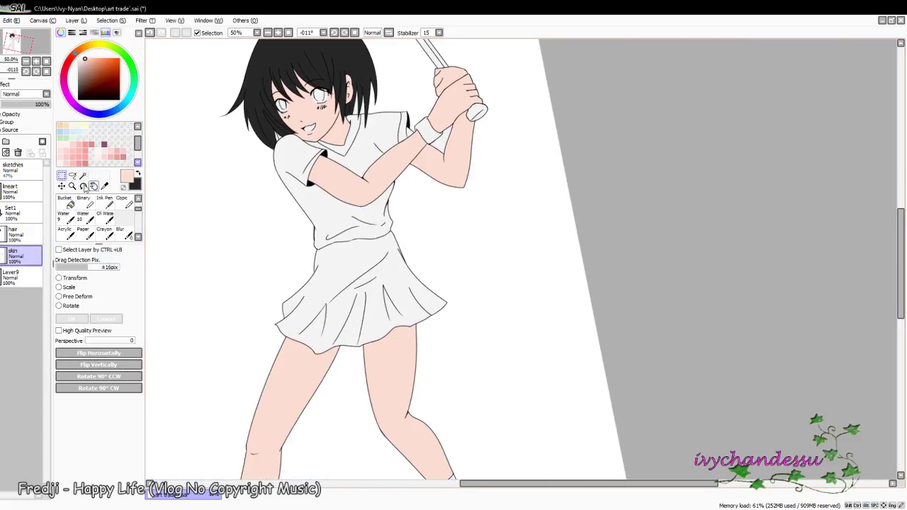
click(83, 175)
click(5, 141)
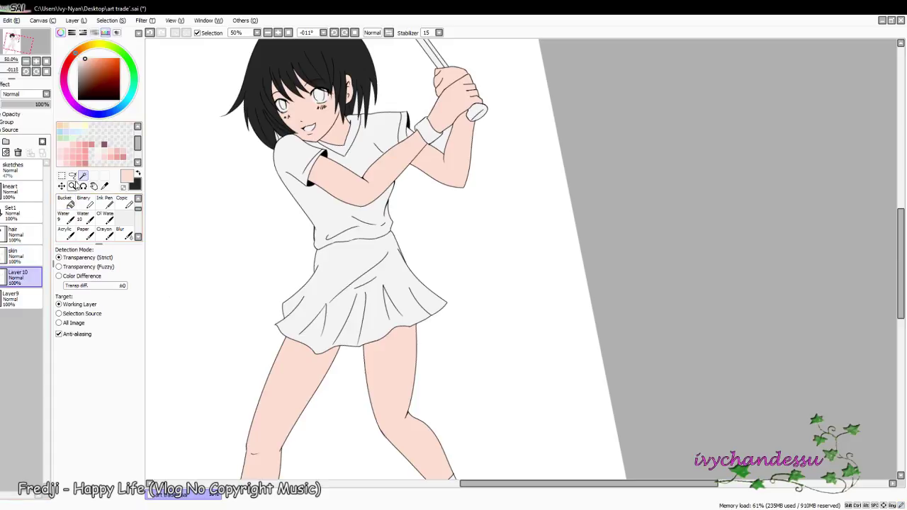
Step: Select the skirt, the wristband and the right sleeve's trim from the lineart layer with the Magic Wand
click(22, 190)
scroll(410, 264, down, 5)
click(409, 265)
key(ctrl+d)
scroll(404, 264, up, 10)
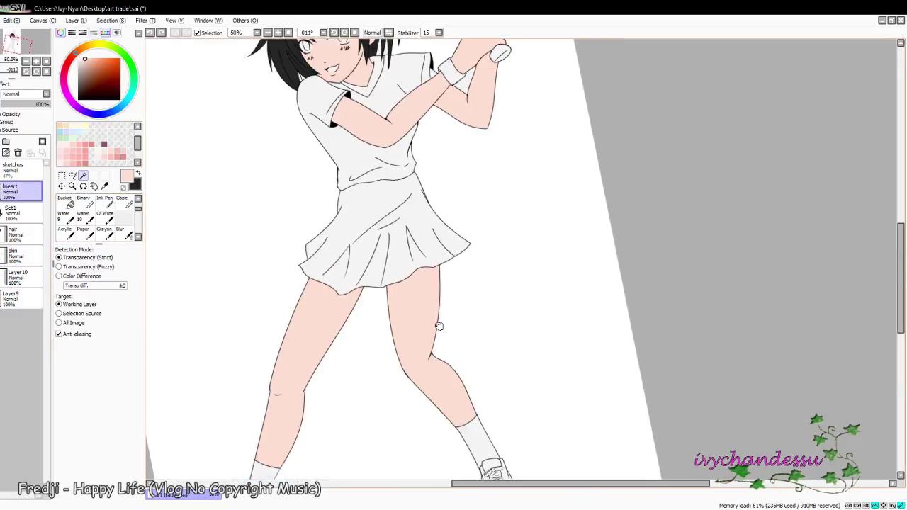
click(340, 425)
scroll(424, 283, up, 4)
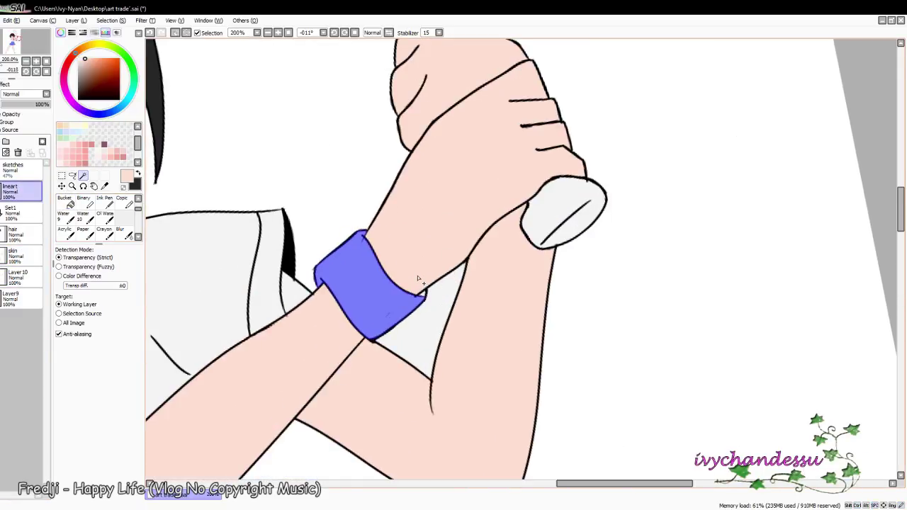
click(271, 262)
Step: Trace the left sleeve trim's inner line into the selection with the brush at size 3, extending it past the line's open end
scroll(271, 261, up, 5)
click(83, 234)
scroll(298, 270, up, 5)
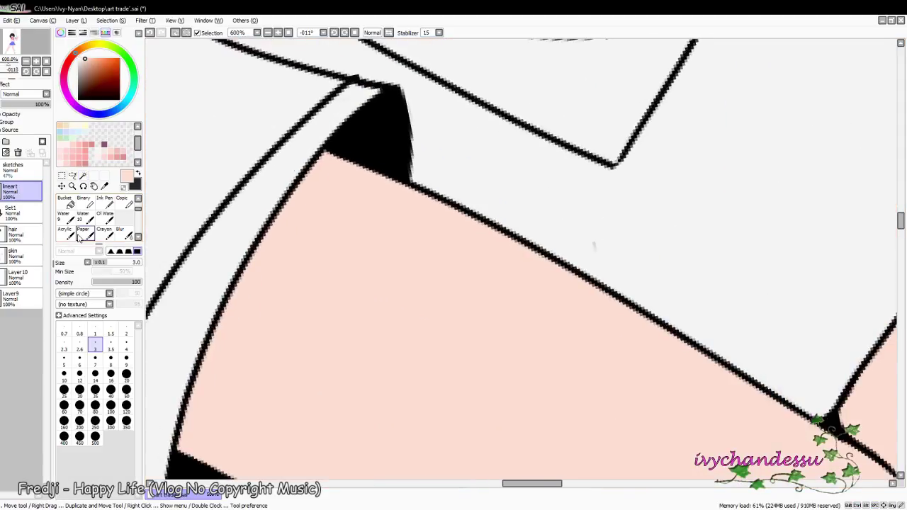
scroll(300, 285, down, 3)
click(23, 281)
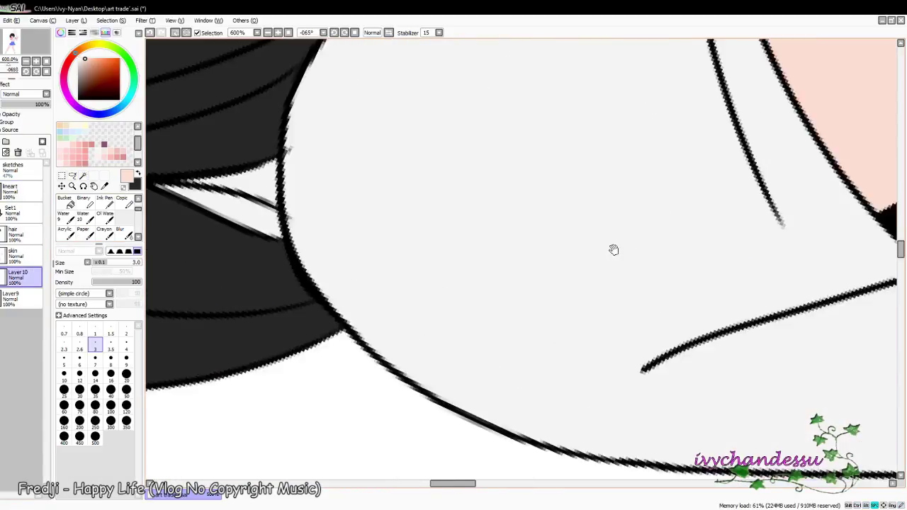
mouse_move(379, 209)
mouse_down()
mouse_move(385, 304)
mouse_move(429, 397)
mouse_up()
scroll(348, 134, down, 2)
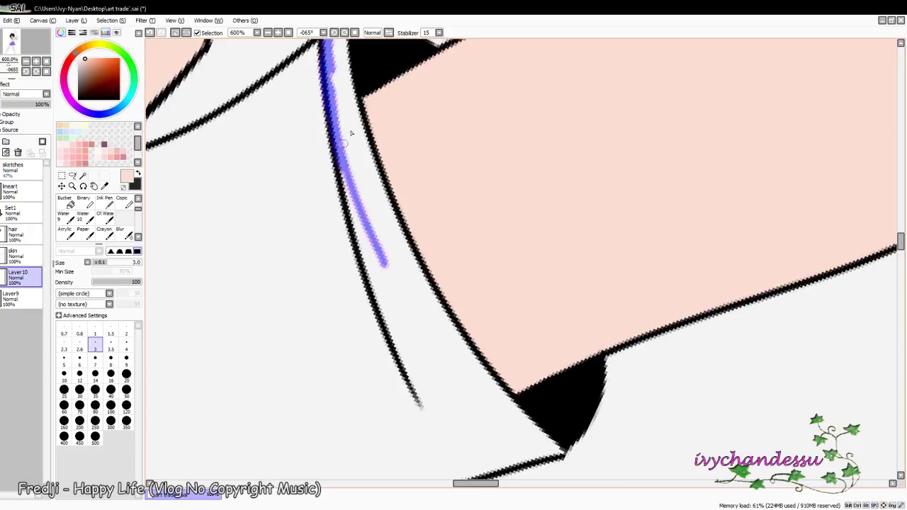
mouse_move(348, 134)
mouse_down()
mouse_move(390, 248)
mouse_move(407, 342)
mouse_up()
scroll(324, 117, down, 2)
mouse_move(324, 117)
mouse_down()
mouse_move(374, 296)
mouse_move(397, 316)
mouse_up()
scroll(330, 153, down, 2)
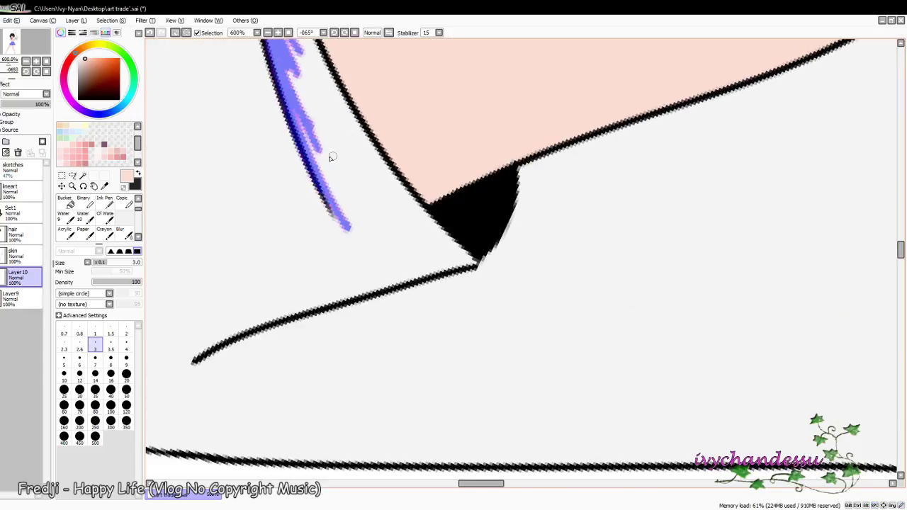
mouse_move(331, 154)
mouse_down()
mouse_move(322, 189)
mouse_move(358, 257)
mouse_up()
Step: Paint the rest of the left sleeve's trim into the selection down to the hem corner with the brush at size 5.2
scroll(395, 222, up, 3)
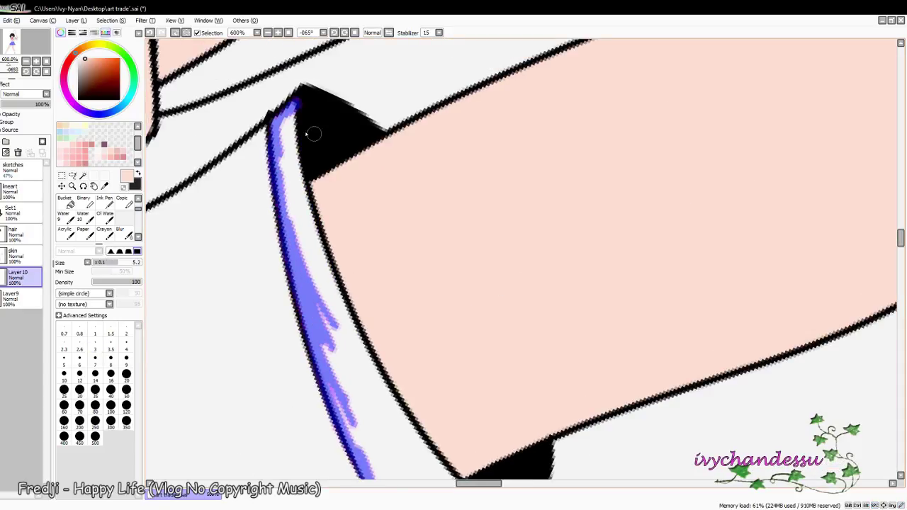
drag(292, 114, 326, 301)
drag(305, 205, 346, 312)
drag(298, 156, 316, 255)
scroll(270, 130, down, 2)
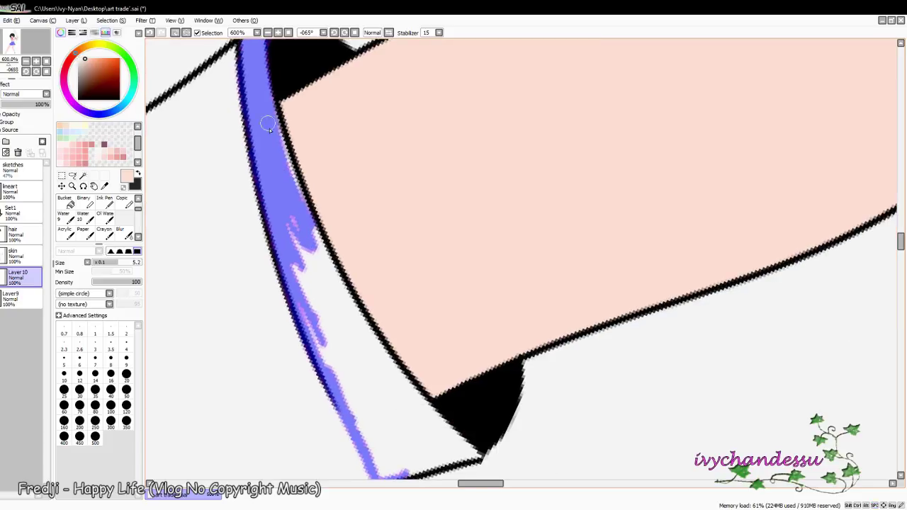
drag(269, 130, 375, 368)
scroll(284, 213, down, 2)
mouse_move(213, 117)
mouse_down()
mouse_move(284, 226)
mouse_move(351, 284)
mouse_up()
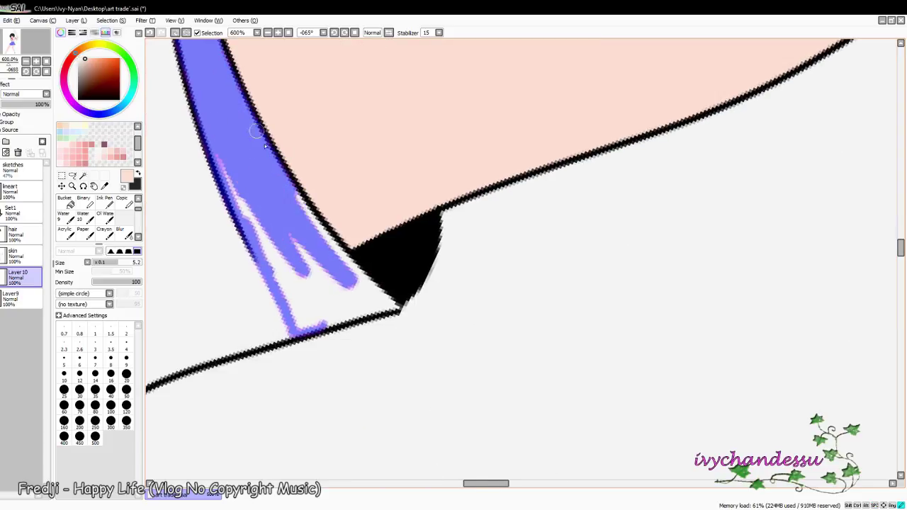
mouse_move(265, 146)
mouse_down()
mouse_move(322, 240)
mouse_move(266, 184)
mouse_move(219, 168)
mouse_move(275, 248)
mouse_move(320, 268)
mouse_move(289, 302)
mouse_move(299, 322)
mouse_move(314, 324)
mouse_move(310, 303)
mouse_move(301, 325)
mouse_move(340, 306)
mouse_move(384, 303)
mouse_up()
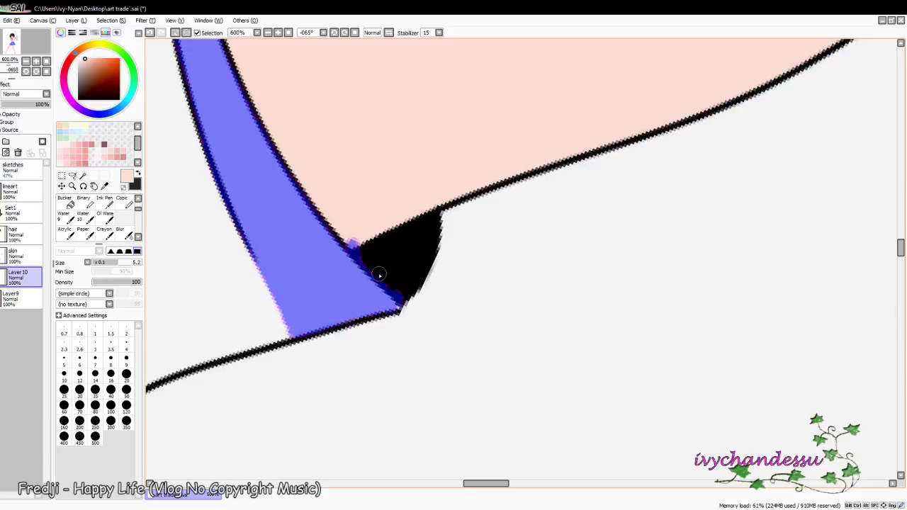
Step: Add the V-neck collar to the selection from the lineart layer with the Magic Wand
scroll(379, 275, down, 3)
key(Home)
click(22, 189)
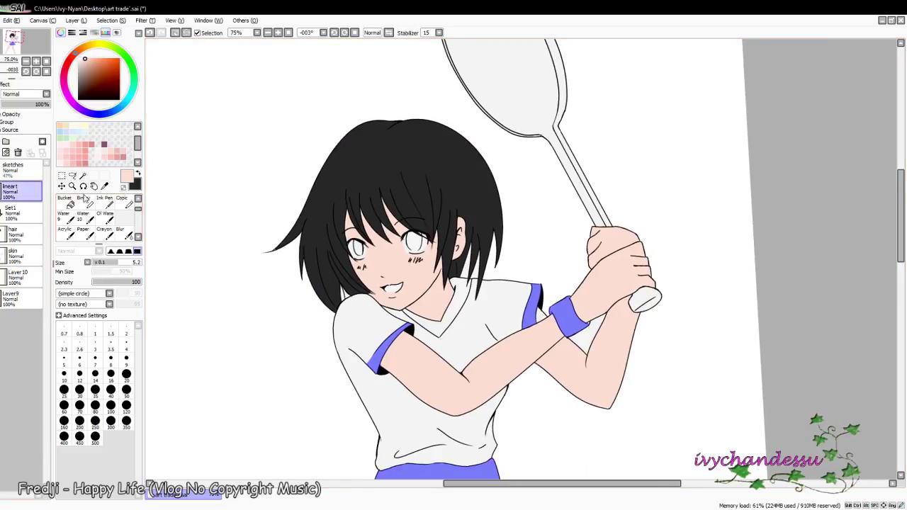
click(83, 175)
click(439, 305)
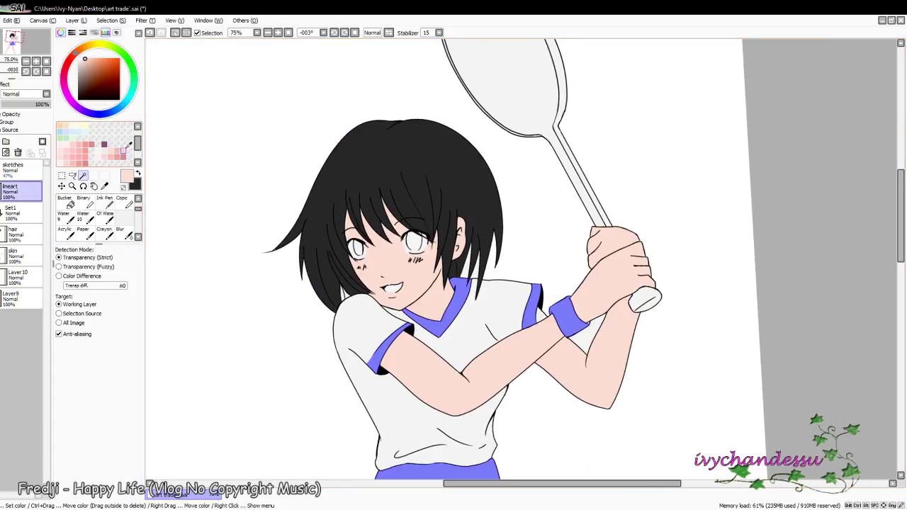
Step: Fill the selected wristband, sleeve trims, collar and skirt with light blue on Layer10
click(62, 131)
click(64, 202)
click(18, 277)
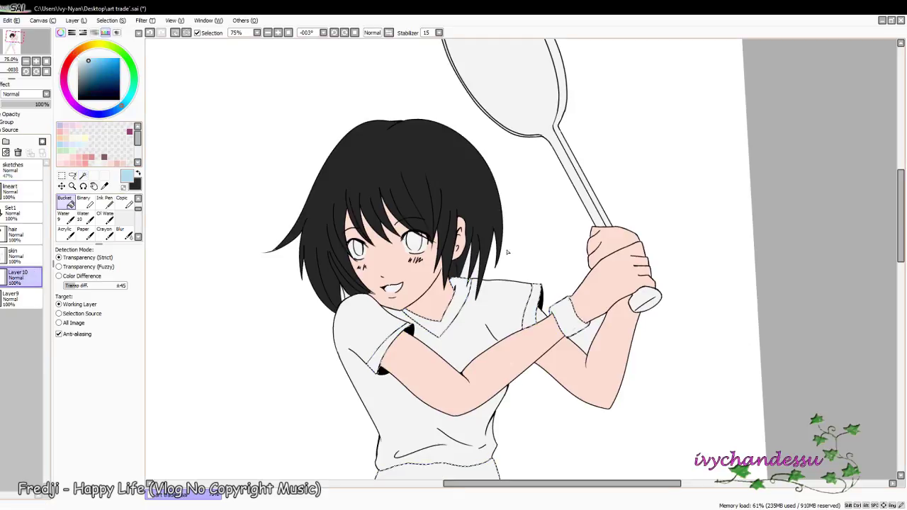
click(570, 327)
click(533, 306)
click(429, 311)
click(388, 353)
scroll(413, 195, down, 5)
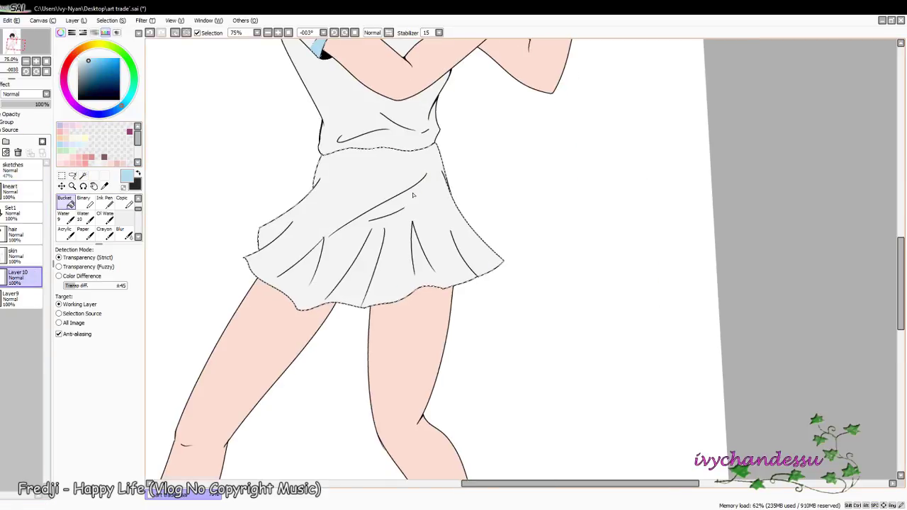
click(413, 195)
scroll(413, 195, down, 5)
scroll(413, 195, up, 2)
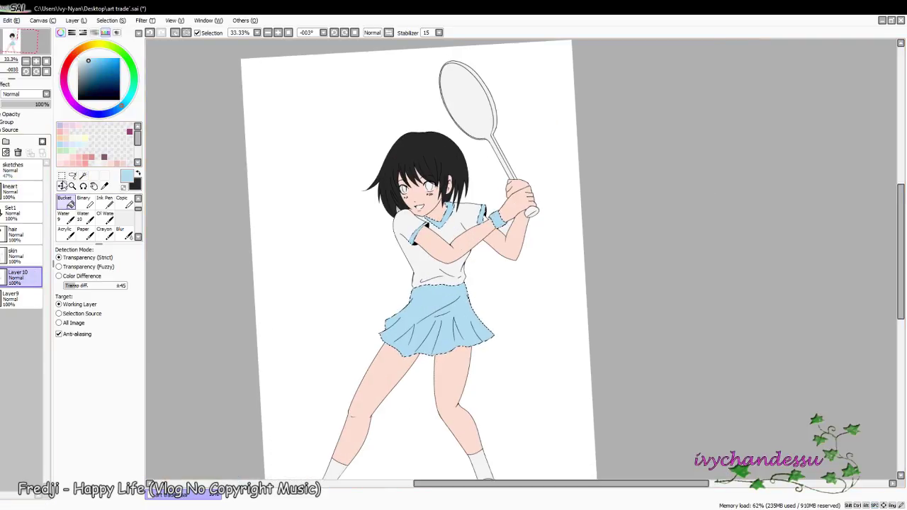
Step: Clear the selection, rename the clothing layer "cloths" and create a new layer beneath it
click(62, 185)
scroll(466, 77, down, 5)
scroll(424, 291, up, 2)
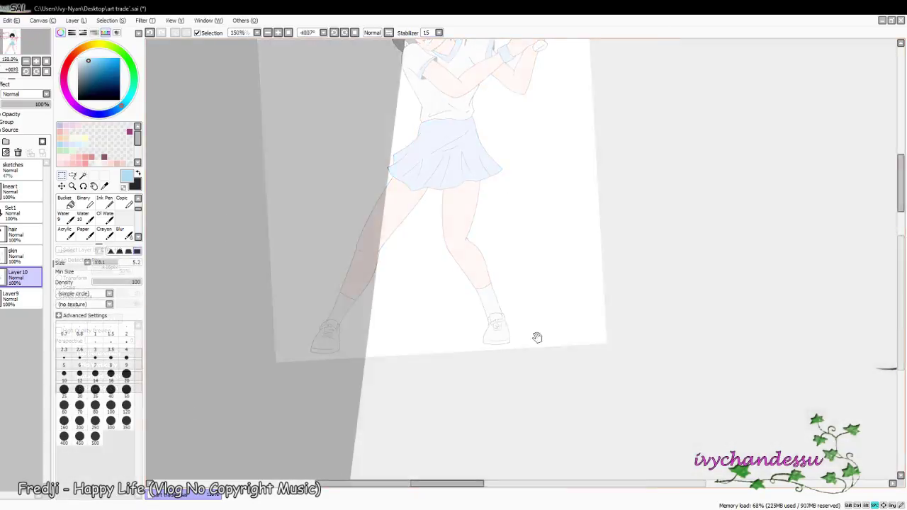
scroll(593, 162, up, 3)
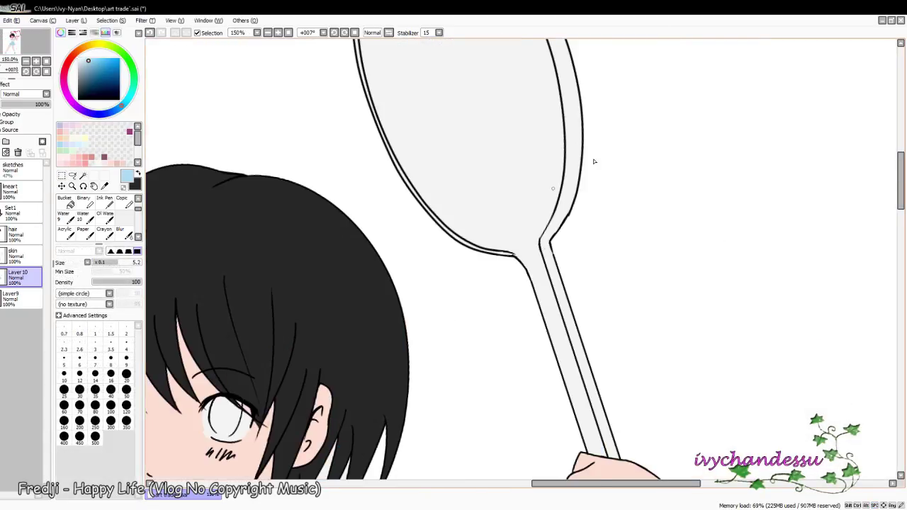
click(6, 152)
Step: Select the racket's frame and shaft band from the lineart layer with the Magic Wand, sealing the gap at the racket's throat with a selection stroke
click(21, 188)
click(83, 175)
click(449, 344)
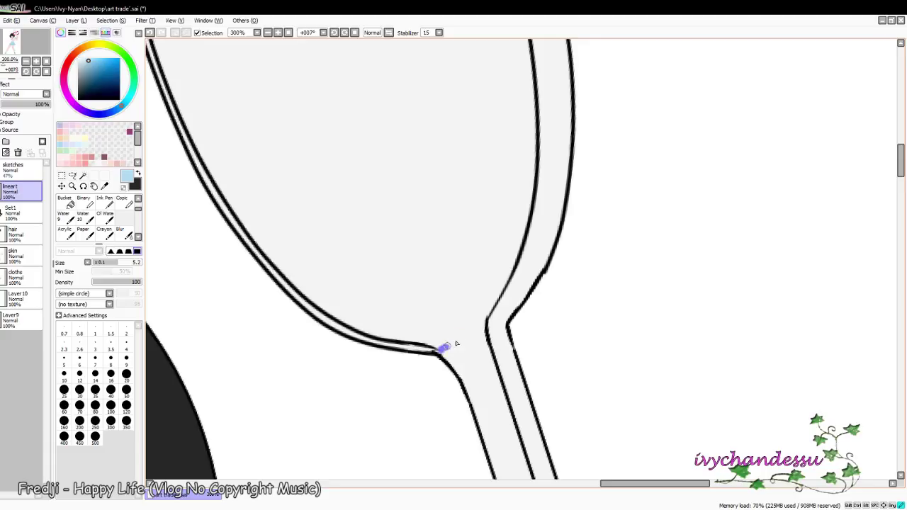
scroll(449, 344, down, 3)
scroll(503, 164, up, 1)
scroll(397, 213, up, 5)
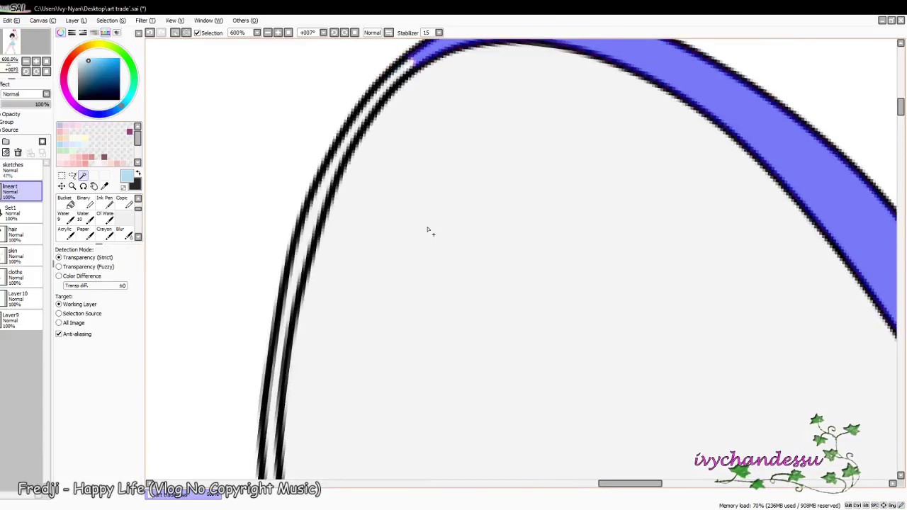
Step: Paint the narrow inner rim of the racket frame into the selection down to the throat with the brush at size 5.2
key(b)
scroll(406, 174, up, 1)
scroll(405, 174, down, 3)
drag(389, 198, 404, 287)
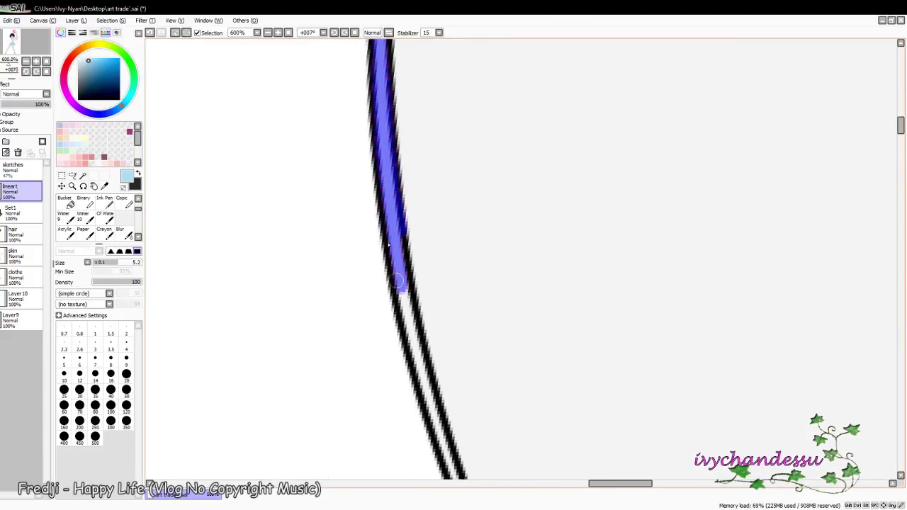
scroll(375, 205, down, 5)
drag(388, 241, 435, 318)
scroll(435, 318, down, 5)
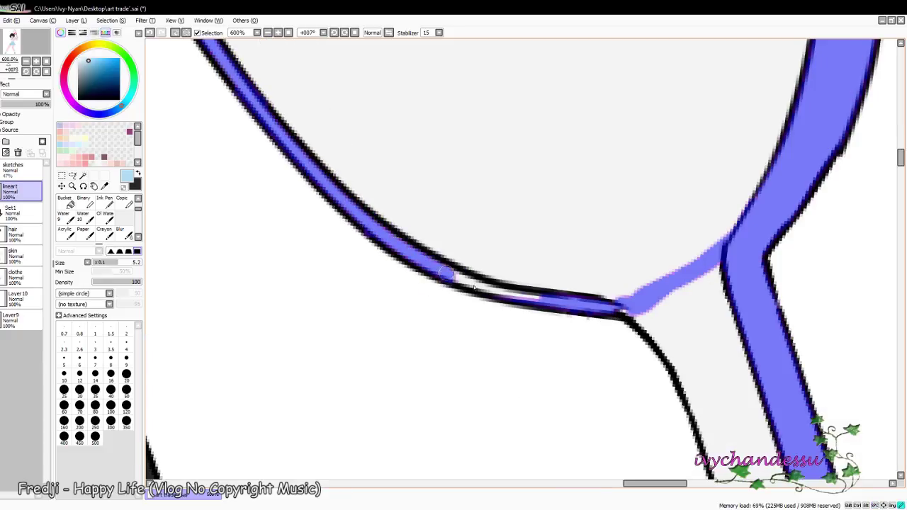
Step: Fill the selected racket frame with light blue on Layer10 and paint the lower face of the handle's end cap at brush size 4
click(18, 298)
click(61, 236)
scroll(453, 283, down, 8)
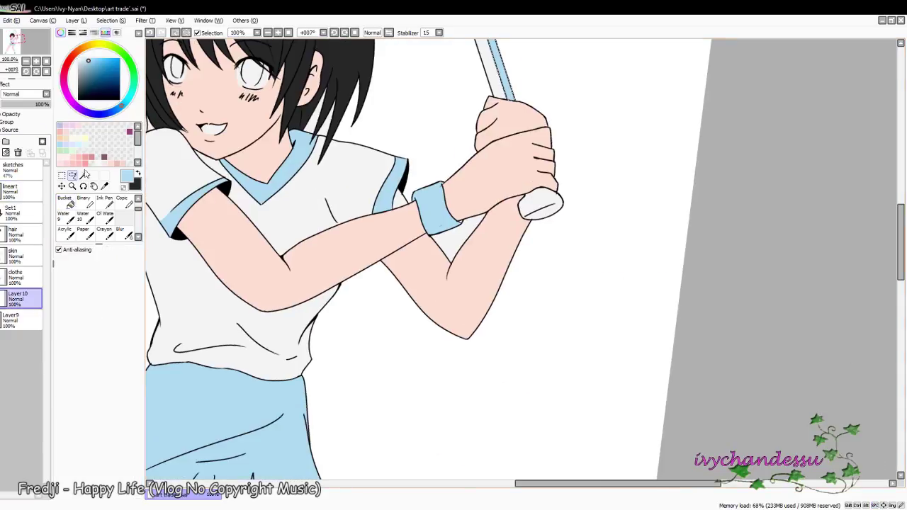
scroll(571, 263, up, 2)
scroll(649, 167, up, 3)
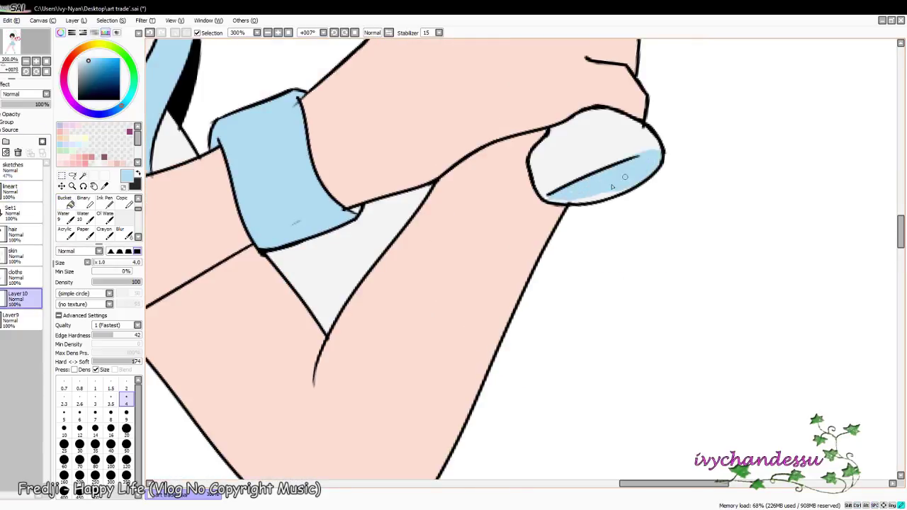
drag(612, 186, 550, 194)
scroll(496, 248, down, 4)
Step: Create a new layer and select the shirt and both socks from the lineart layer with the Magic Wand
click(5, 152)
click(83, 175)
click(21, 189)
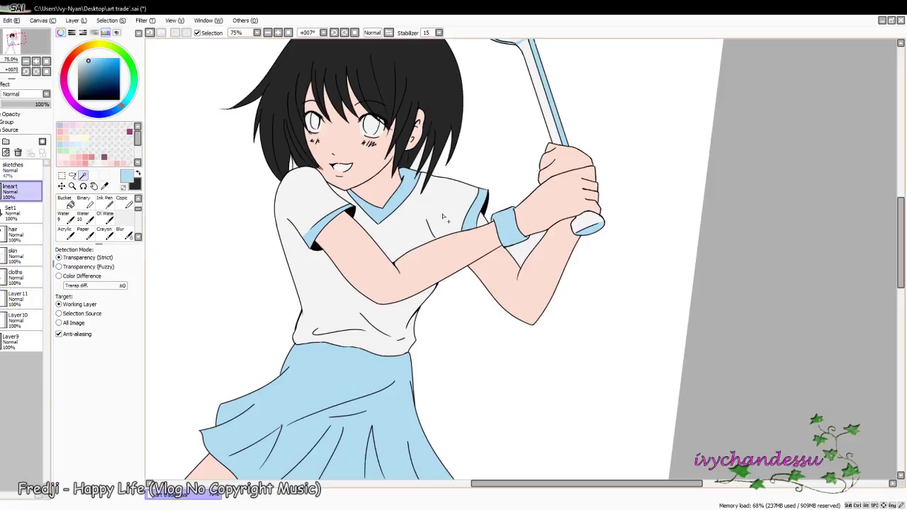
click(443, 218)
scroll(442, 218, down, 3)
scroll(453, 213, down, 5)
Step: Fill the selected shirt and socks with light grey on Layer11 using the Bucket
click(65, 204)
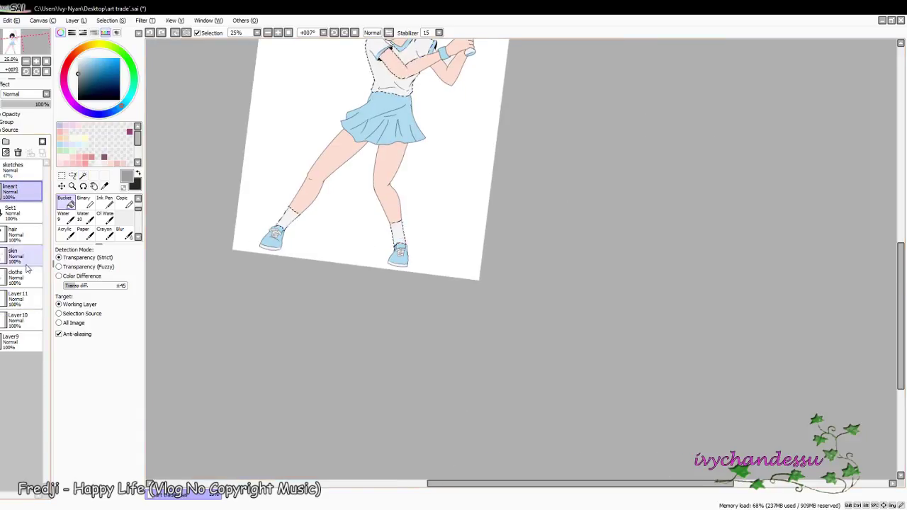
click(18, 298)
scroll(369, 213, up, 3)
click(369, 234)
click(78, 65)
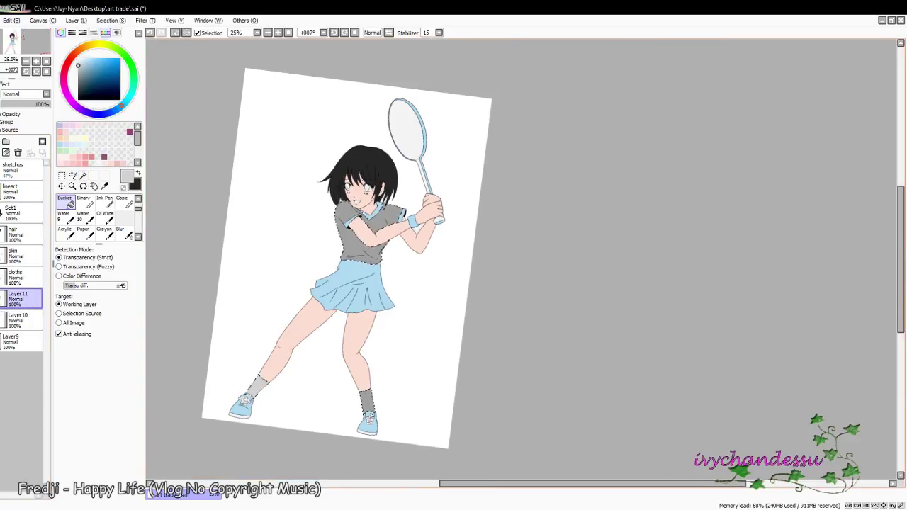
click(369, 234)
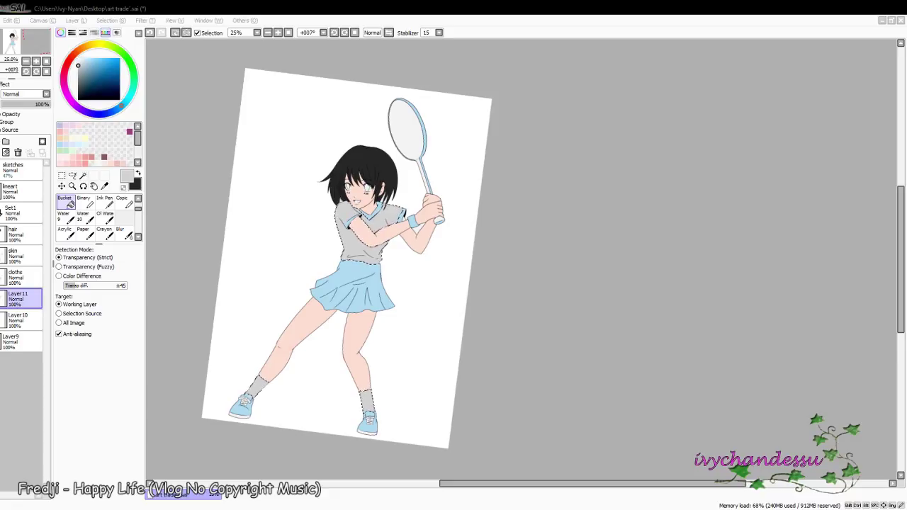
Step: Clear the selection, select the missed patch of arm under the sleeve near the wristband and fill it with the sampled skin colour
click(72, 176)
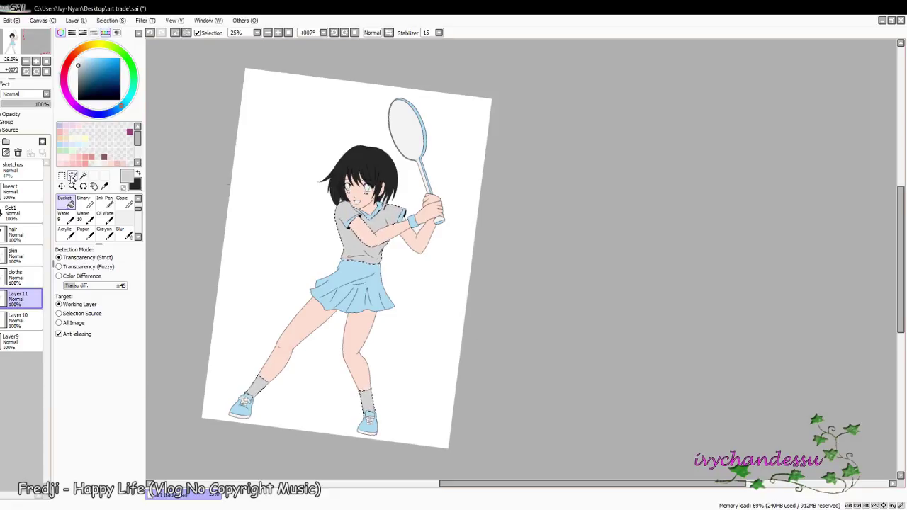
scroll(453, 234, up, 3)
click(18, 255)
click(83, 176)
key(ctrl+d)
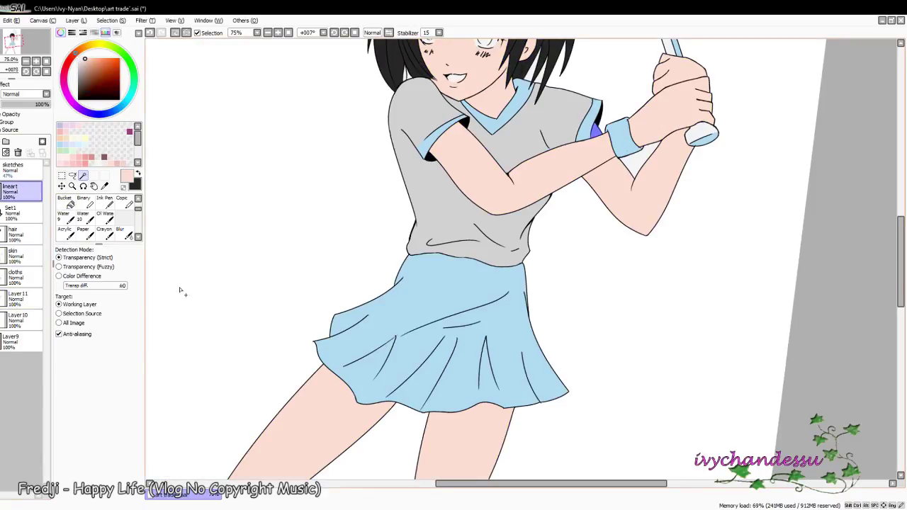
click(70, 206)
scroll(581, 218, up, 3)
Step: Rename the grey clothing layer "cloths 2", create Layer12 and try painting the eyes white with the brush at size 36
click(18, 298)
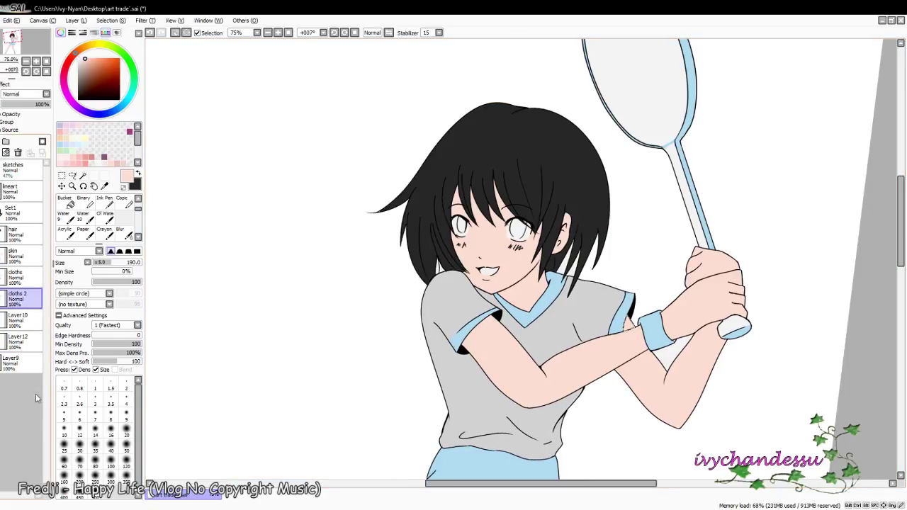
click(18, 338)
scroll(496, 234, up, 4)
click(126, 399)
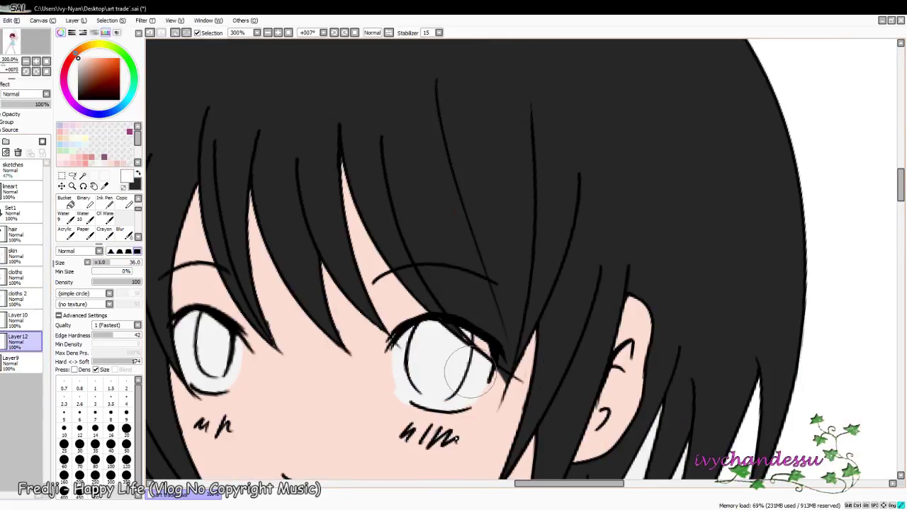
key(Delete)
click(61, 185)
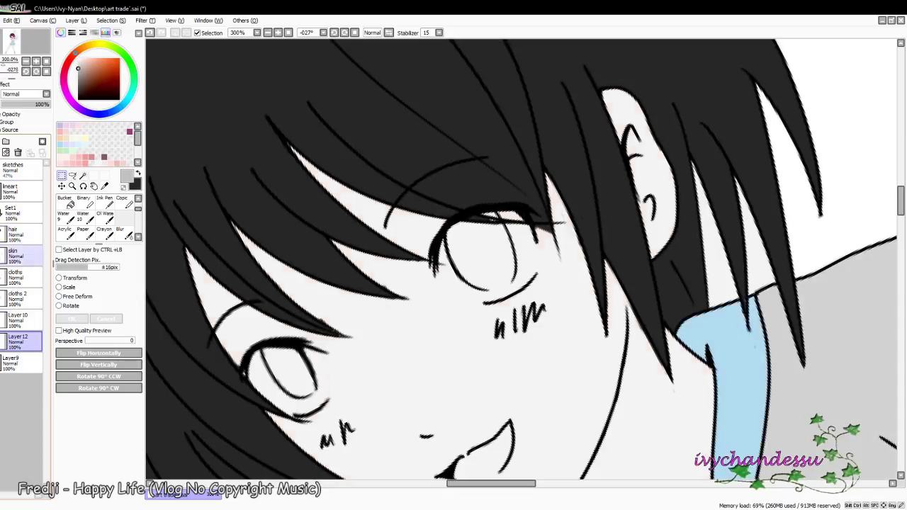
key(ctrl+z)
Step: Recolour the base fill on Layer9 with green to expose the areas that still lack a flat colour
click(18, 363)
click(64, 202)
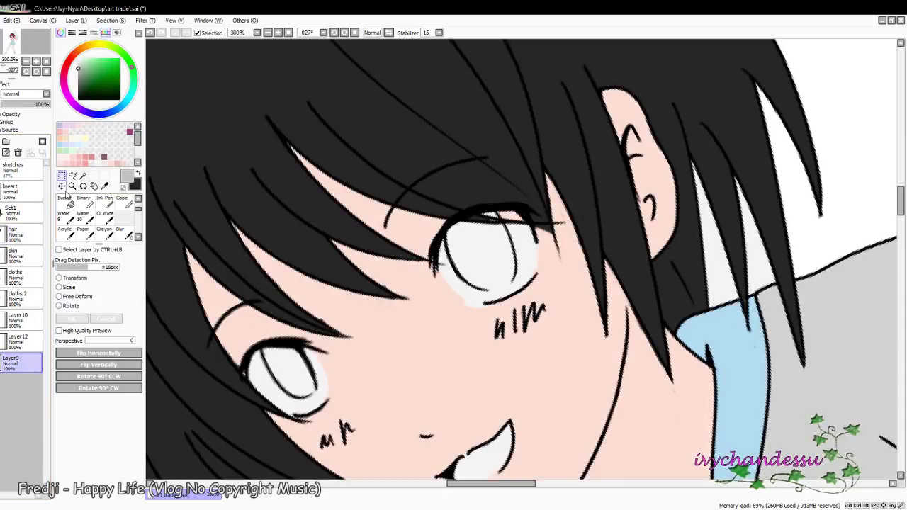
click(482, 262)
click(284, 376)
click(137, 65)
click(482, 262)
click(284, 375)
key(Delete)
Step: Select the background gaps between the hair strands behind the ear and between the arms, and clear them from Layer9
click(18, 190)
click(648, 305)
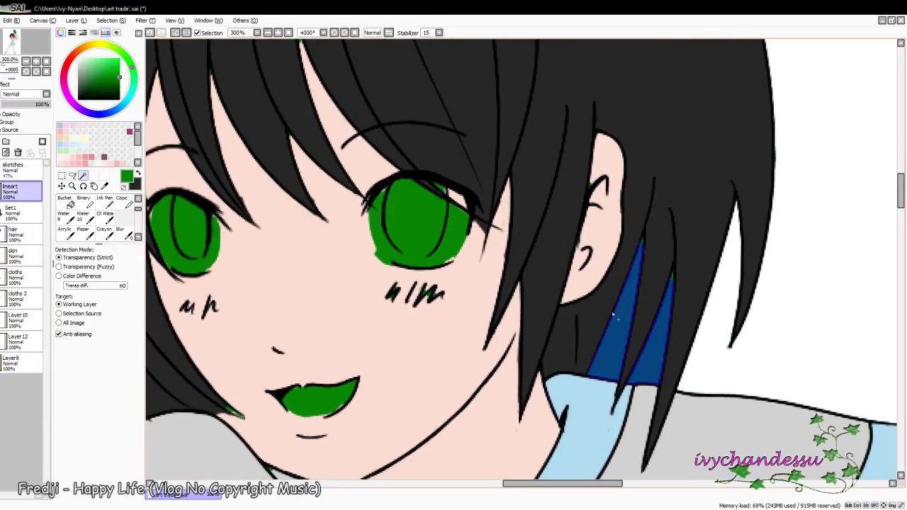
click(18, 363)
key(Delete)
scroll(395, 236, down, 5)
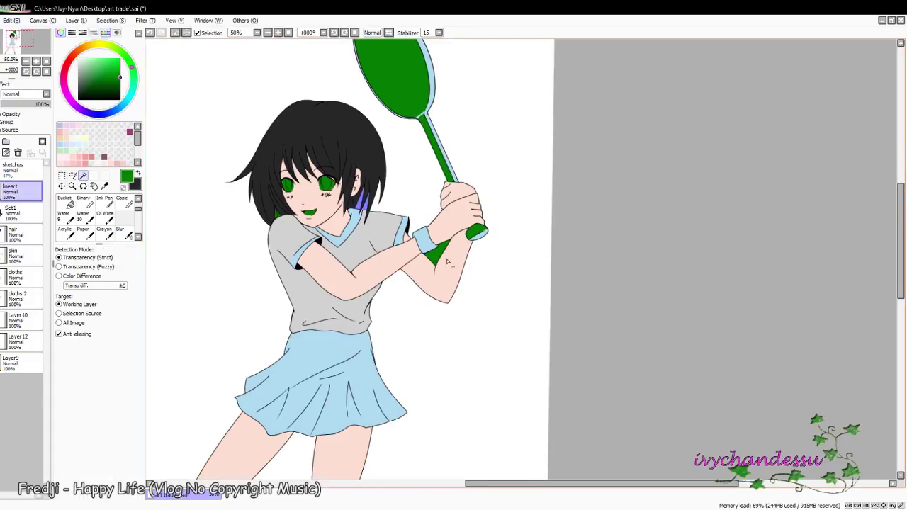
click(439, 255)
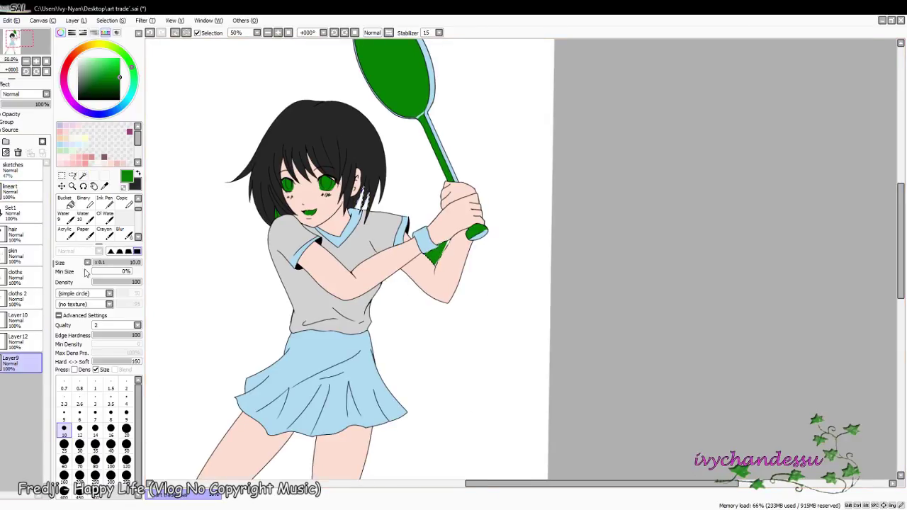
key(ctrl+z)
Step: Select the background gap between the hair and the near shoulder and clear its green from Layer9
scroll(227, 202, up, 3)
click(62, 186)
click(18, 190)
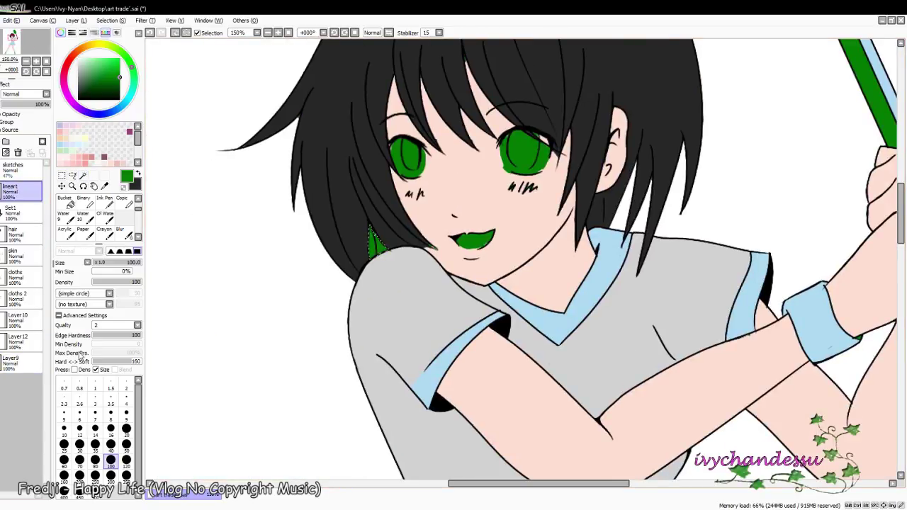
click(18, 362)
scroll(454, 255, down, 3)
Step: Paint the whites of both eyes on Layer12 and blend grey shading into their upper parts with the Blur tool
click(17, 341)
scroll(482, 213, up, 5)
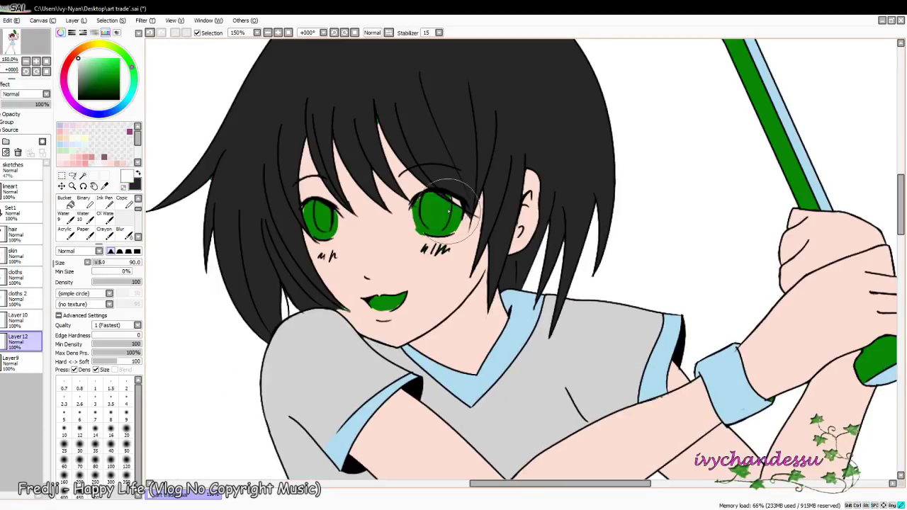
drag(328, 212, 447, 216)
key(Delete)
click(124, 232)
mouse_move(425, 298)
mouse_down()
mouse_move(440, 308)
mouse_move(372, 389)
mouse_up()
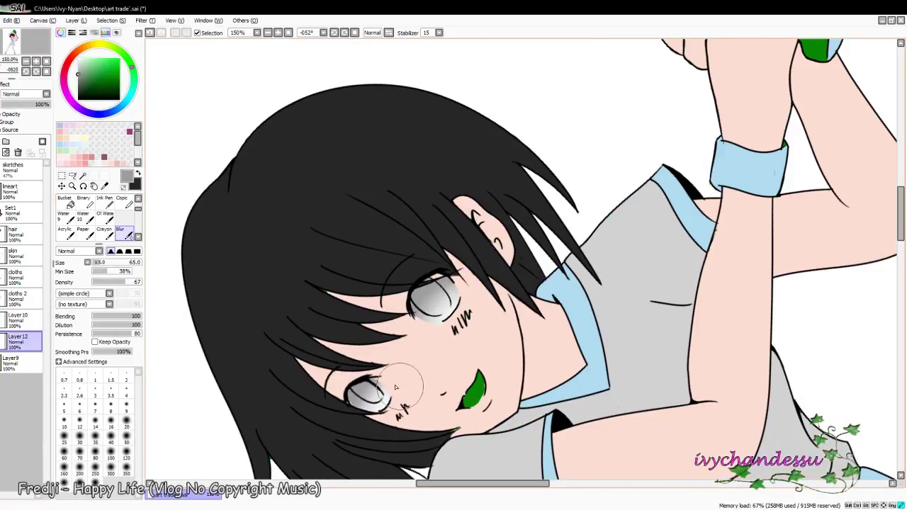
Step: Create a new layer and paint both irises light blue with the brush at size 5
click(5, 152)
click(88, 61)
scroll(425, 297, up, 3)
mouse_move(390, 265)
mouse_down()
mouse_move(381, 241)
mouse_move(386, 313)
mouse_move(394, 245)
mouse_move(425, 298)
mouse_up()
mouse_move(212, 426)
mouse_down()
mouse_move(437, 222)
mouse_move(515, 269)
mouse_up()
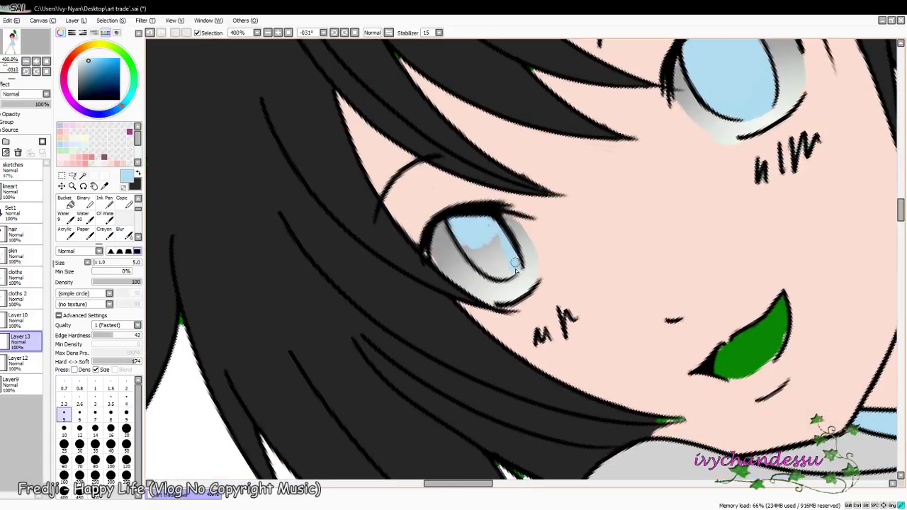
Step: Create Layer14 and shade the upper part of both irises dark navy with a soft brush at size 28
click(6, 152)
click(110, 444)
click(102, 89)
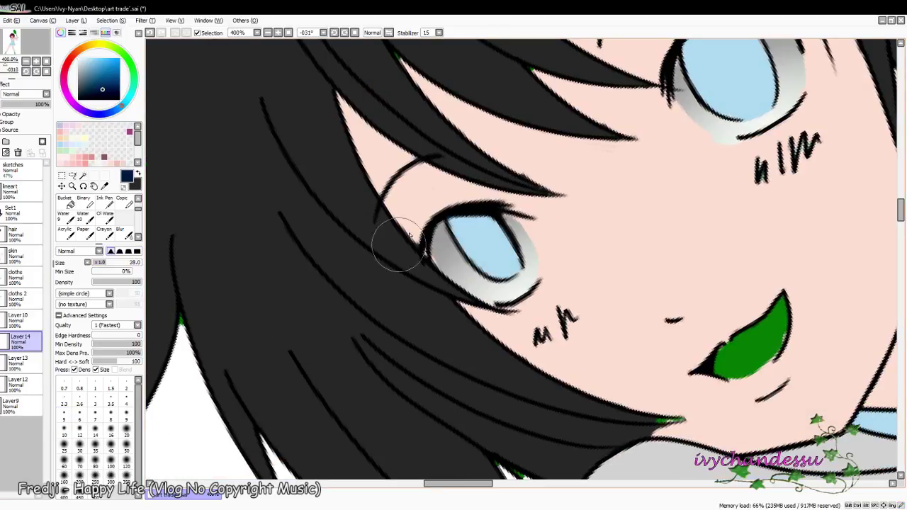
mouse_move(638, 233)
mouse_down()
mouse_move(709, 238)
mouse_move(648, 263)
mouse_up()
drag(623, 460, 645, 478)
drag(397, 368, 418, 379)
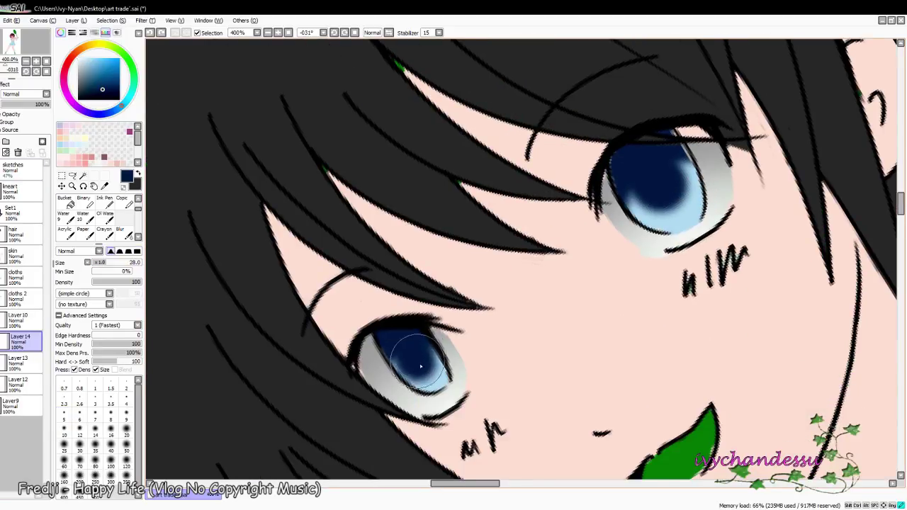
Step: Paint a black pupil in each eye on Layer14 with the brush at size 5
mouse_move(746, 446)
mouse_down()
mouse_move(523, 223)
mouse_move(567, 348)
mouse_up()
click(64, 413)
drag(652, 233, 663, 243)
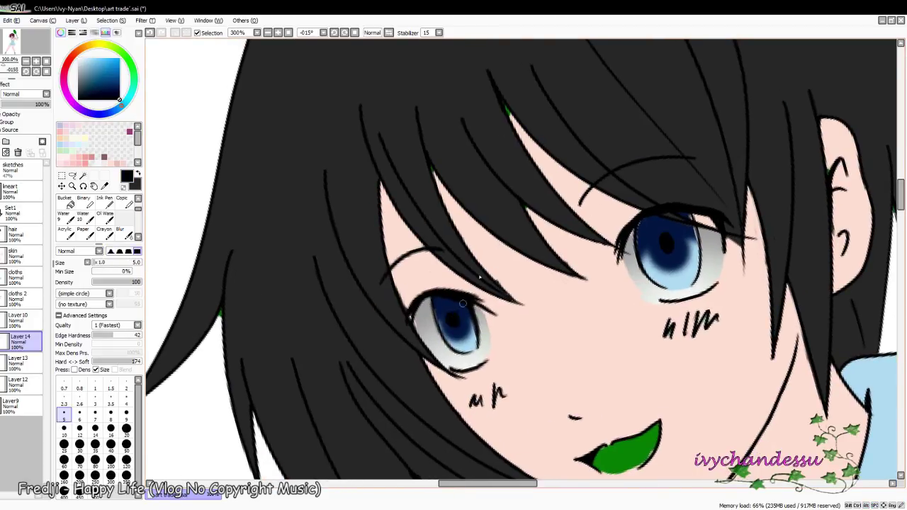
scroll(463, 303, down, 3)
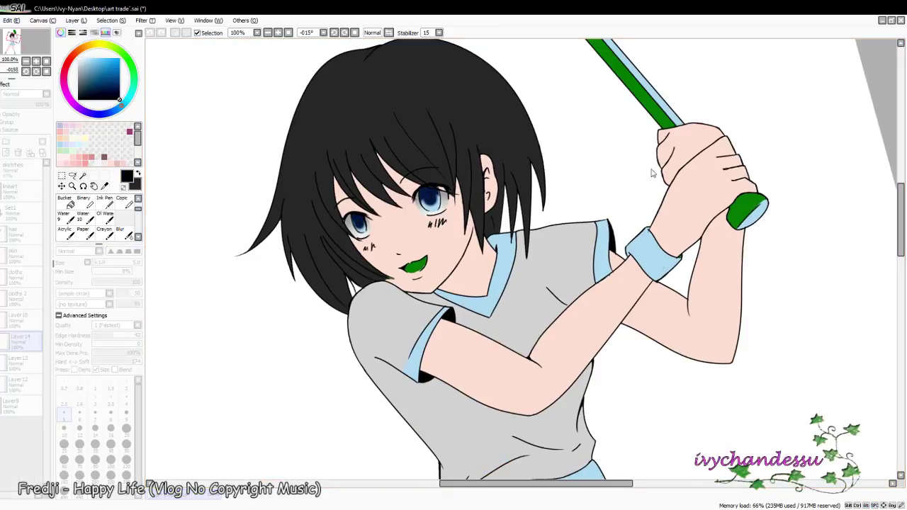
Step: Recolour both light blue irises on Layer13 with a medium blue using the Bucket
click(18, 357)
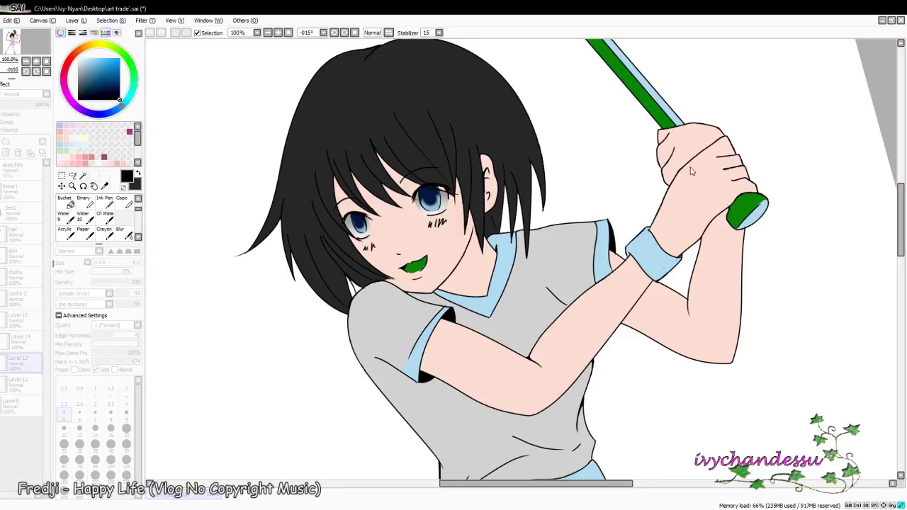
scroll(162, 221, up, 5)
drag(425, 255, 397, 259)
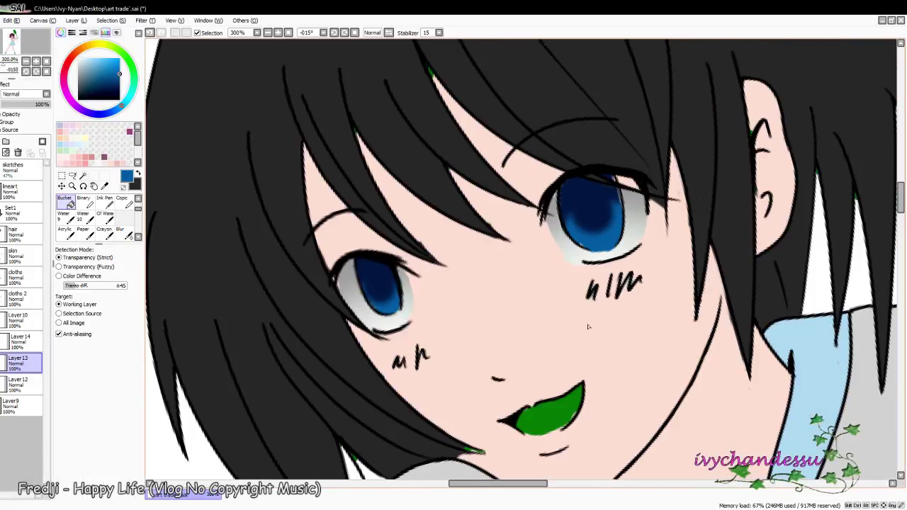
Step: Create Layer15 and add light blue highlights to the lower part of both irises, softening them with the Blur tool
click(6, 153)
click(120, 232)
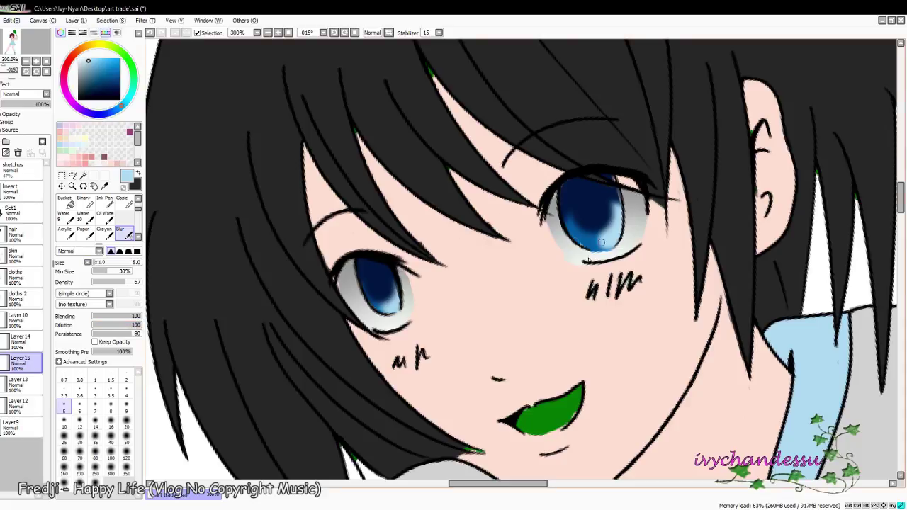
mouse_move(648, 227)
mouse_down()
mouse_move(583, 227)
mouse_move(406, 300)
mouse_up()
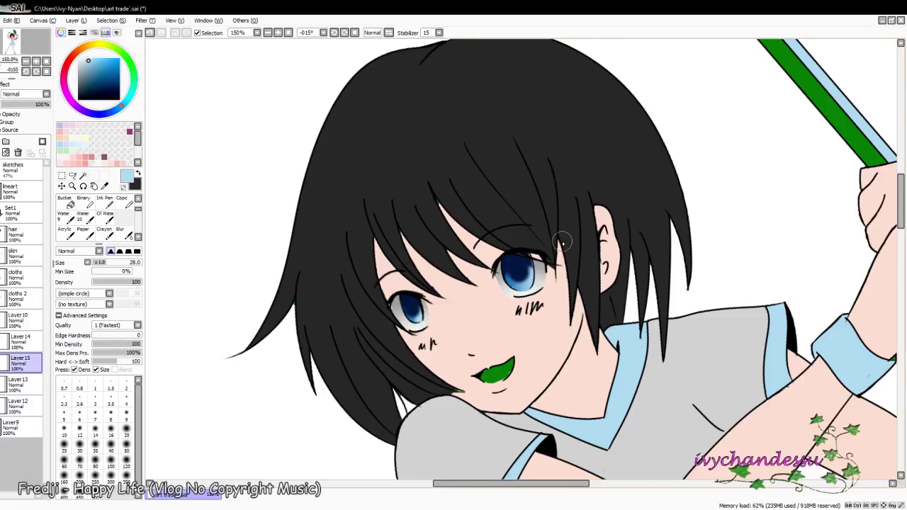
Step: Clean the skin colour around the eyes and paint the teeth, shoelaces and shoe soles white on Layer12
scroll(525, 259, up, 5)
scroll(270, 318, down, 5)
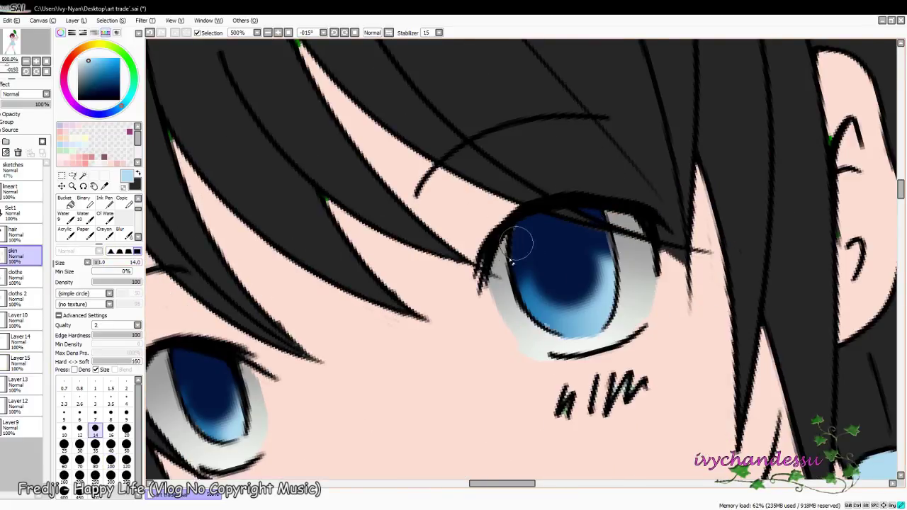
scroll(541, 267, down, 5)
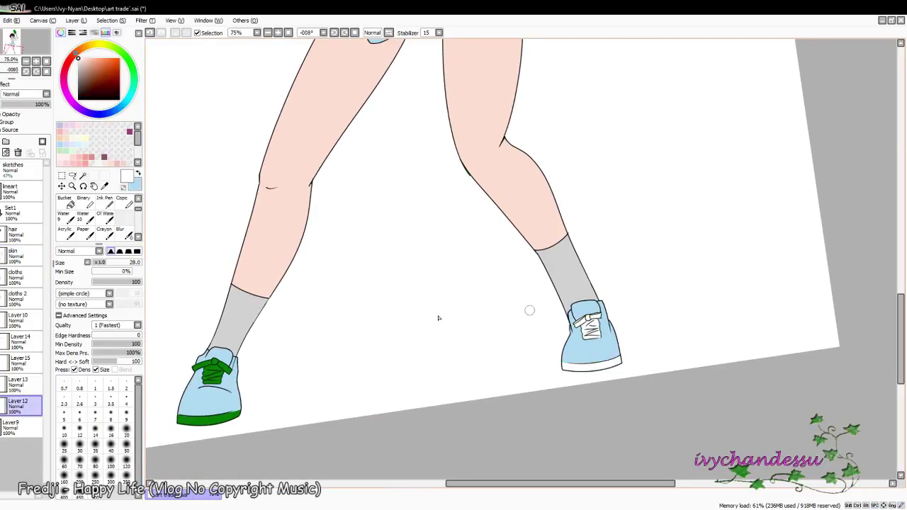
drag(439, 318, 539, 425)
scroll(538, 284, down, 3)
scroll(670, 359, up, 3)
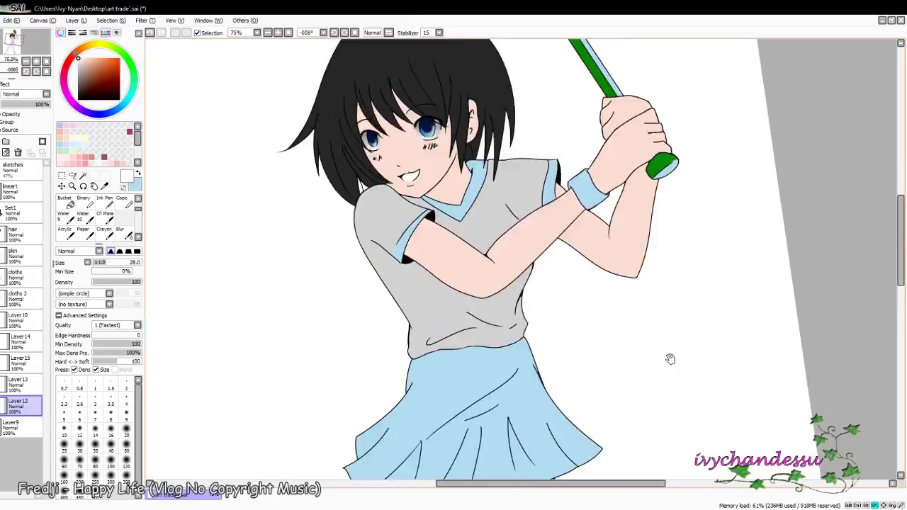
Step: Add a new layer above the skin layer and paint pink shadows on both thighs beneath the skirt hem
drag(670, 359, 603, 219)
click(6, 141)
click(86, 62)
drag(383, 278, 457, 299)
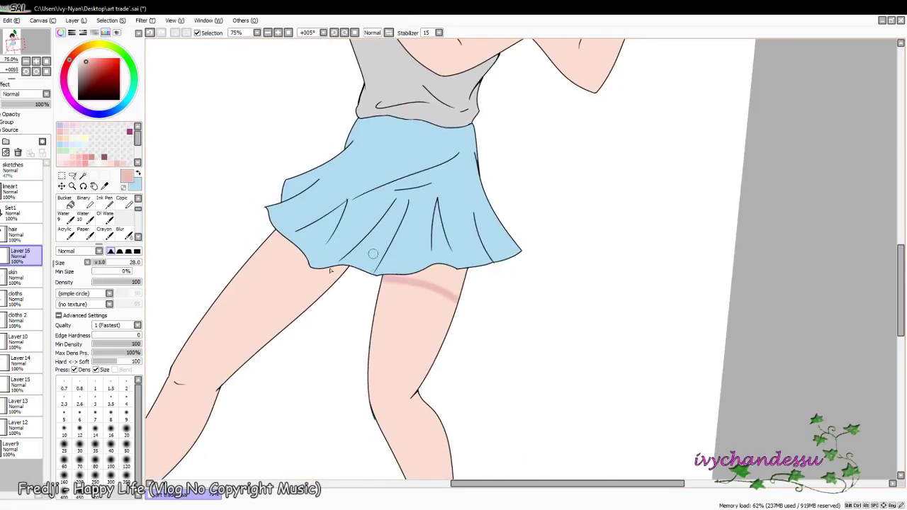
key(ctrl+z)
drag(382, 278, 457, 299)
mouse_move(489, 357)
mouse_down()
mouse_move(449, 282)
mouse_move(482, 296)
mouse_up()
mouse_move(301, 177)
mouse_down()
mouse_move(467, 244)
mouse_move(480, 362)
mouse_up()
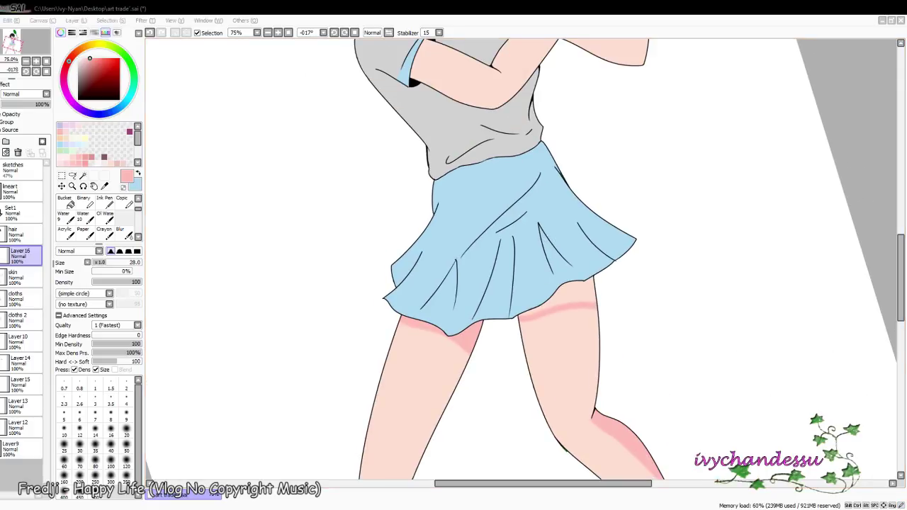
Step: Extend the pink shadow across the upper part and outer edge of the bent leg's thigh
drag(538, 305, 453, 227)
drag(453, 227, 510, 259)
mouse_move(511, 259)
mouse_down()
mouse_move(496, 177)
mouse_move(429, 239)
mouse_up()
drag(428, 239, 433, 281)
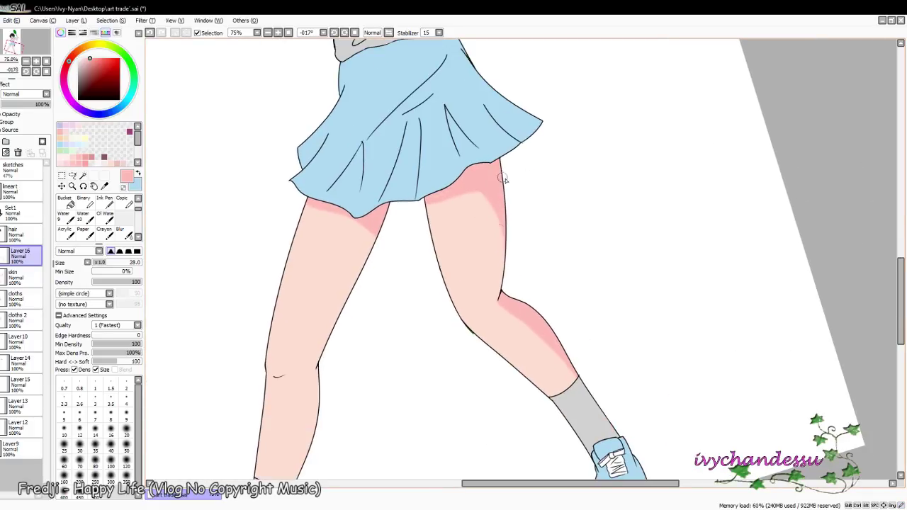
drag(504, 280, 498, 228)
Step: Blend the pink leg shadows into the skin and shade the arms with the blending brush at size 97
scroll(498, 227, down, 3)
key(b)
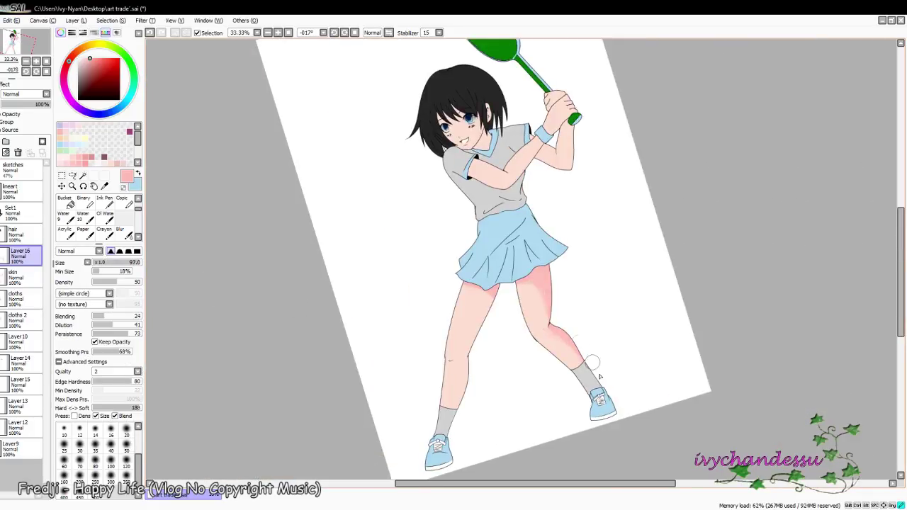
drag(700, 267, 695, 301)
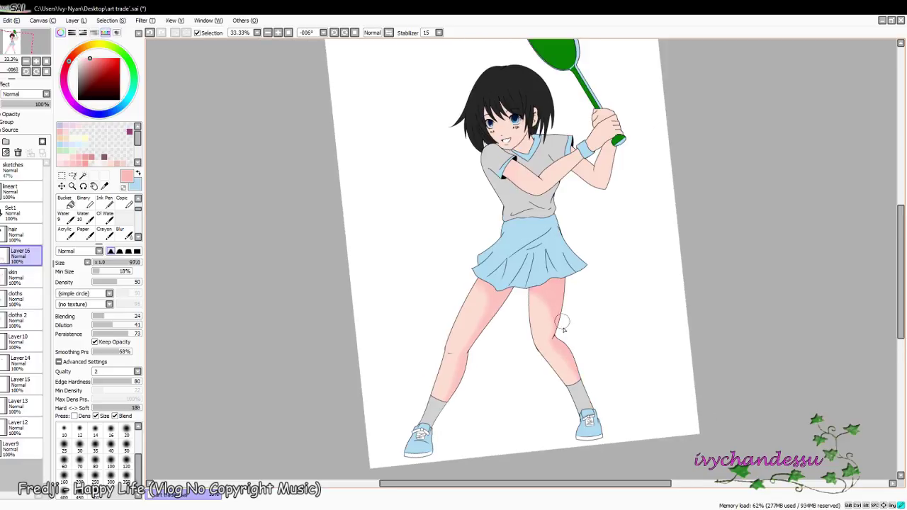
drag(609, 152, 600, 168)
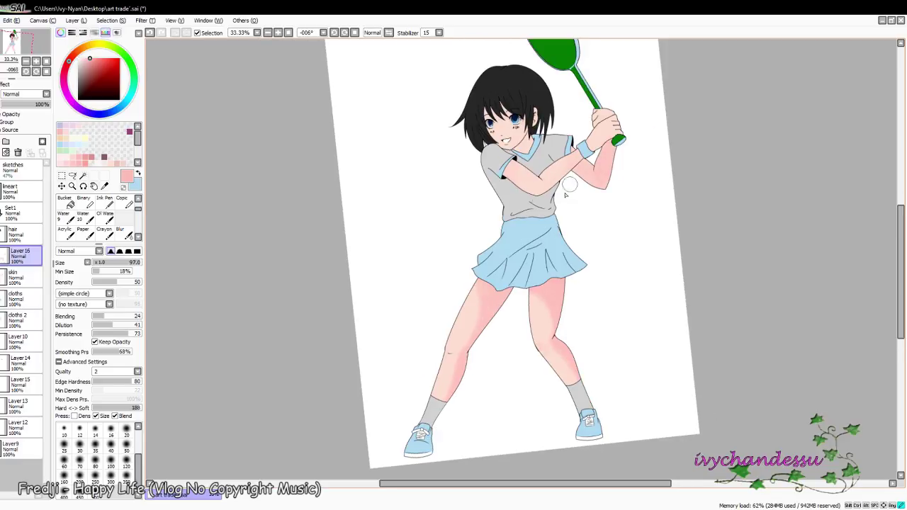
Step: Deepen the arm and leg shadows with a darker pink and blend them into the light skin colour
click(65, 201)
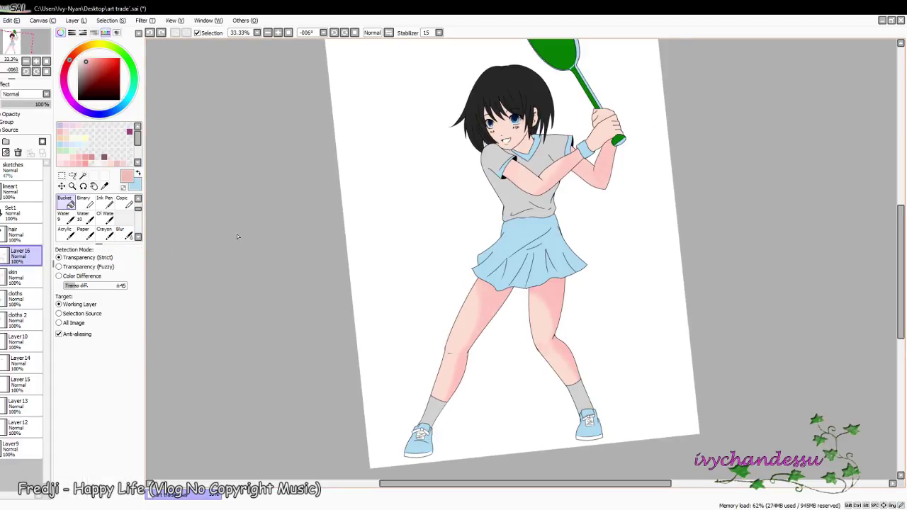
key(b)
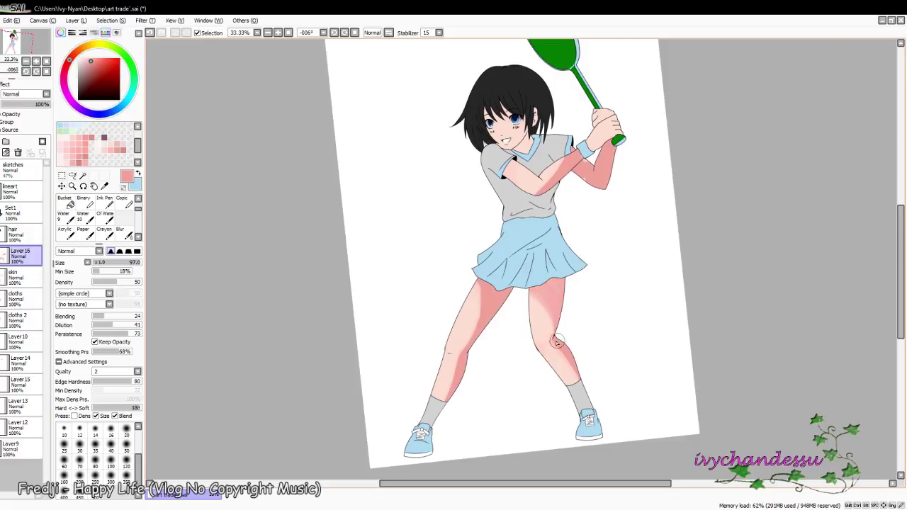
mouse_move(557, 343)
mouse_down()
mouse_move(494, 280)
mouse_move(476, 358)
mouse_up()
alt+click(583, 200)
drag(559, 163, 526, 210)
drag(533, 378, 459, 324)
alt+click(503, 301)
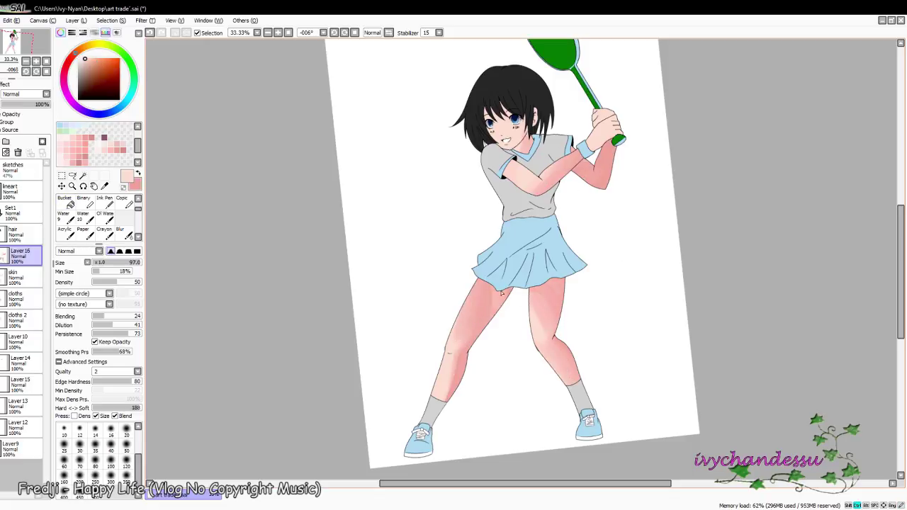
drag(569, 318, 437, 411)
Step: Paint hard-edged darker pink shadows on the neck, the upper arm below the sleeve and the elbow crease
scroll(531, 410, up, 4)
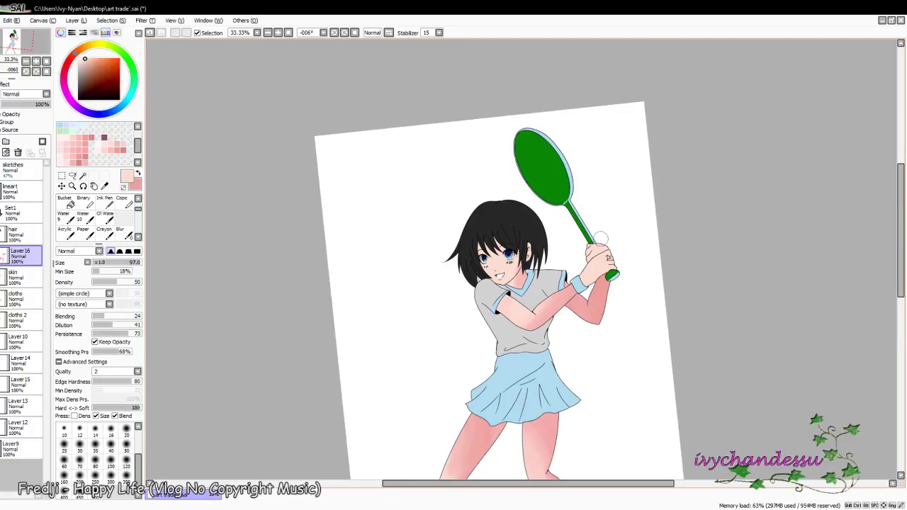
key(n)
key(Page_Up)
key(Page_Up)
key(Page_Up)
scroll(557, 273, down, 3)
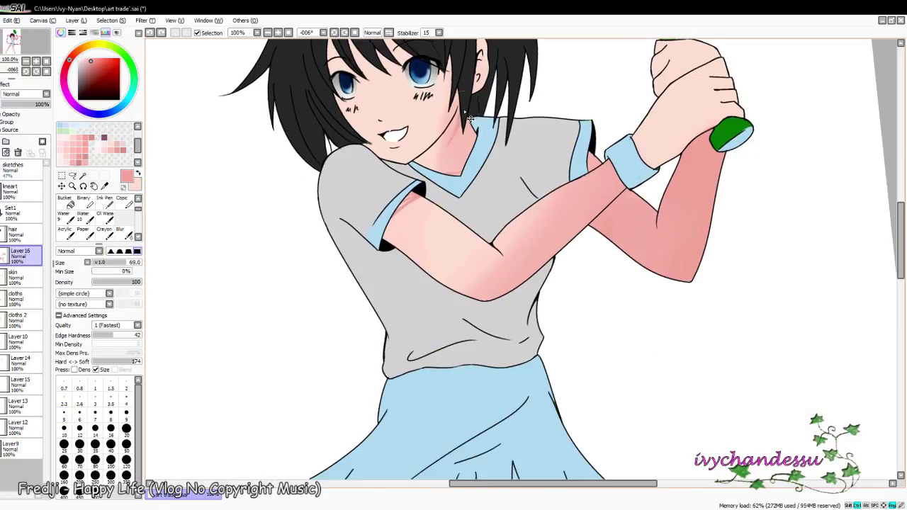
mouse_move(469, 118)
mouse_down()
mouse_move(466, 177)
mouse_move(389, 200)
mouse_move(510, 262)
mouse_up()
drag(517, 192, 510, 269)
drag(496, 212, 549, 301)
Step: Reduce the brush size to 32 and paint pink shadows on the ear and the hands gripping the racket
click(111, 264)
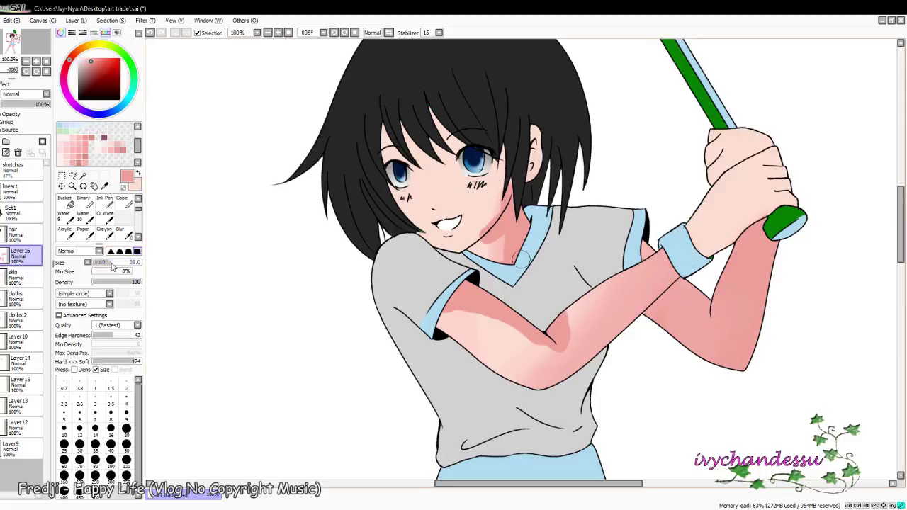
key(Page_Down)
key(Page_Up)
scroll(496, 170, right, 3)
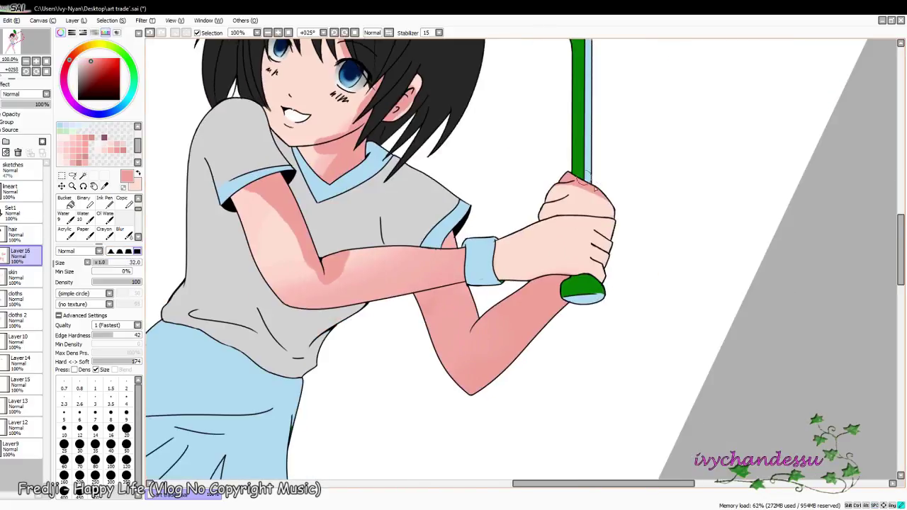
drag(518, 182, 510, 214)
mouse_move(508, 238)
mouse_down()
mouse_move(494, 266)
mouse_move(553, 250)
mouse_move(577, 190)
mouse_up()
Step: Blend the hand, arm, neck and face shadows with the brush at size 36, softening them with Blur at size 52
key(b)
mouse_move(496, 267)
mouse_down()
mouse_move(591, 227)
mouse_move(563, 199)
mouse_move(514, 199)
mouse_up()
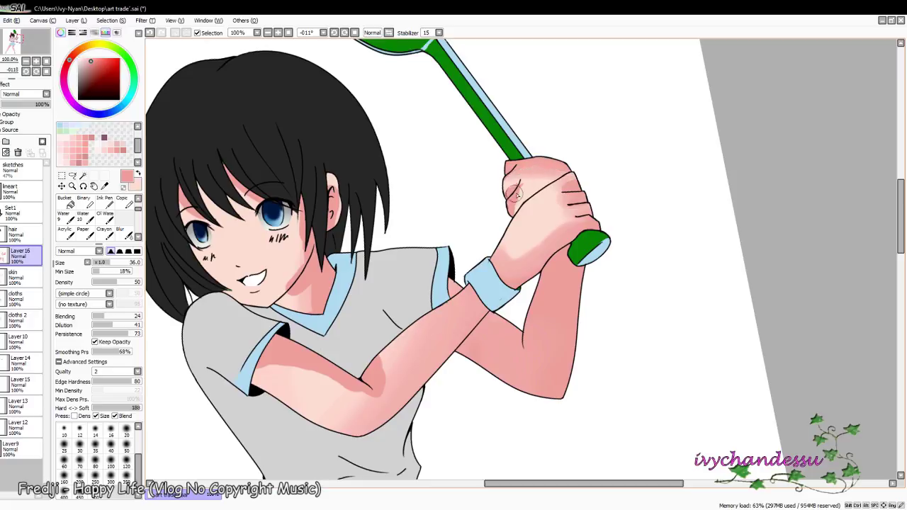
drag(297, 226, 294, 304)
mouse_move(262, 376)
mouse_down()
mouse_move(367, 391)
mouse_move(450, 303)
mouse_up()
mouse_move(399, 354)
mouse_down()
mouse_move(245, 377)
mouse_move(321, 381)
mouse_move(451, 316)
mouse_move(352, 428)
mouse_move(281, 291)
mouse_move(309, 306)
mouse_move(307, 293)
mouse_move(347, 256)
mouse_move(336, 317)
mouse_move(255, 206)
mouse_up()
alt+click(307, 292)
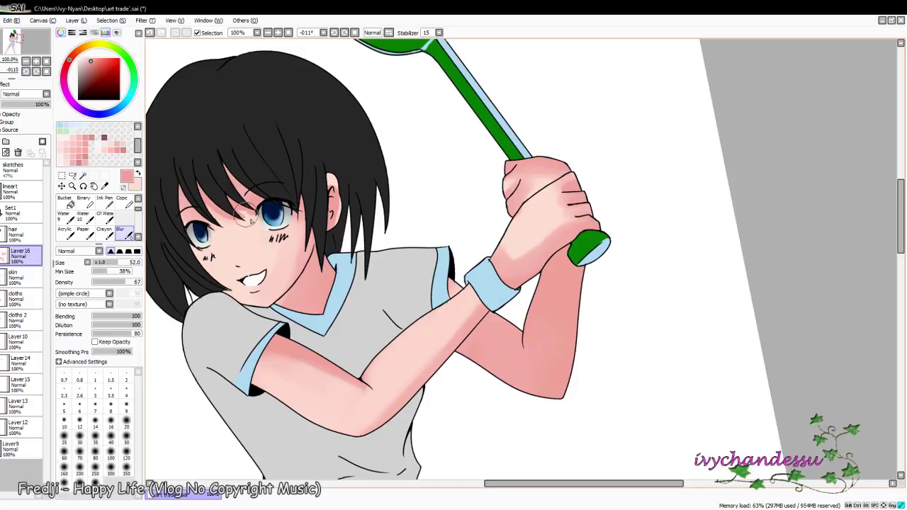
alt+click(333, 213)
scroll(425, 198, down, 3)
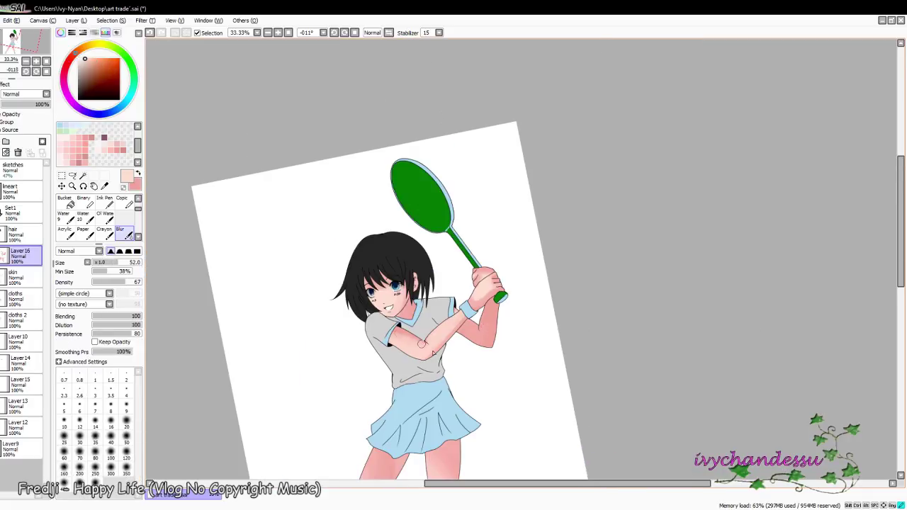
Step: Shade the nose with the Copic brush at size 11, blend it at size 13 and smooth the face with Blur
scroll(411, 368, up, 3)
key(n)
key(b)
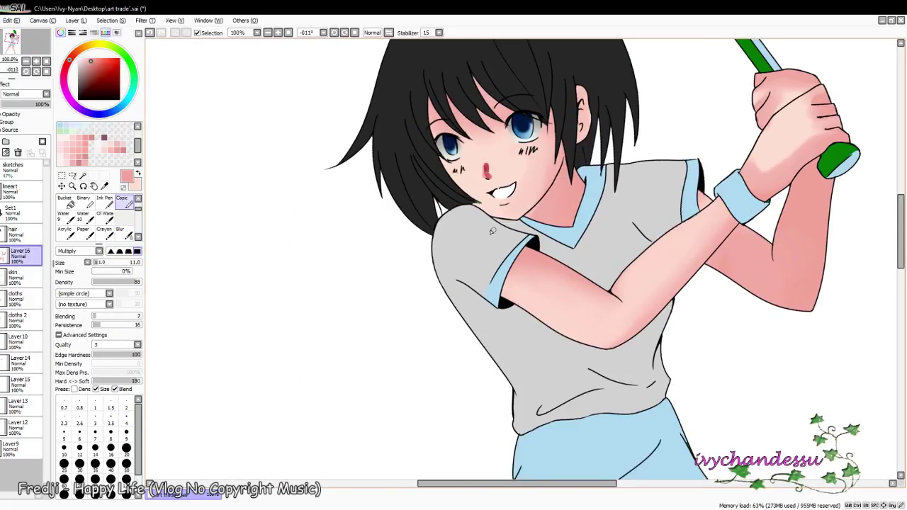
alt+click(480, 150)
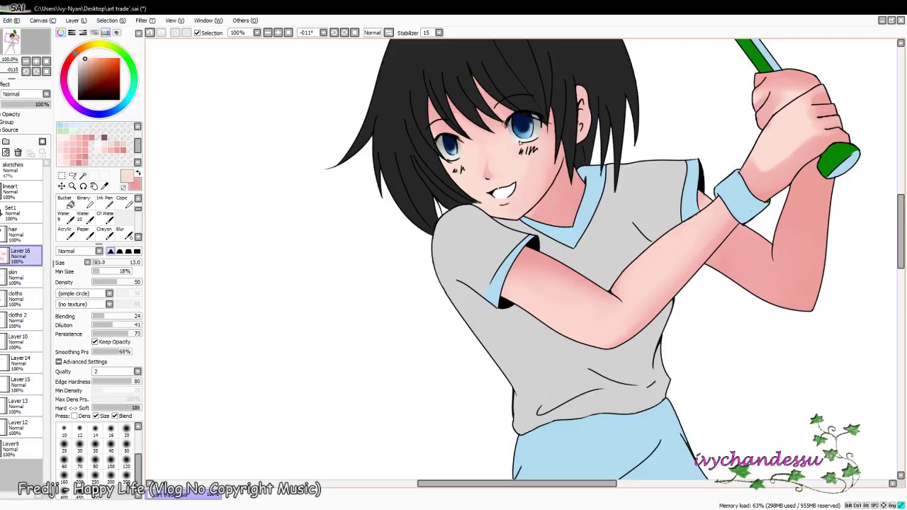
alt+click(517, 191)
key(b)
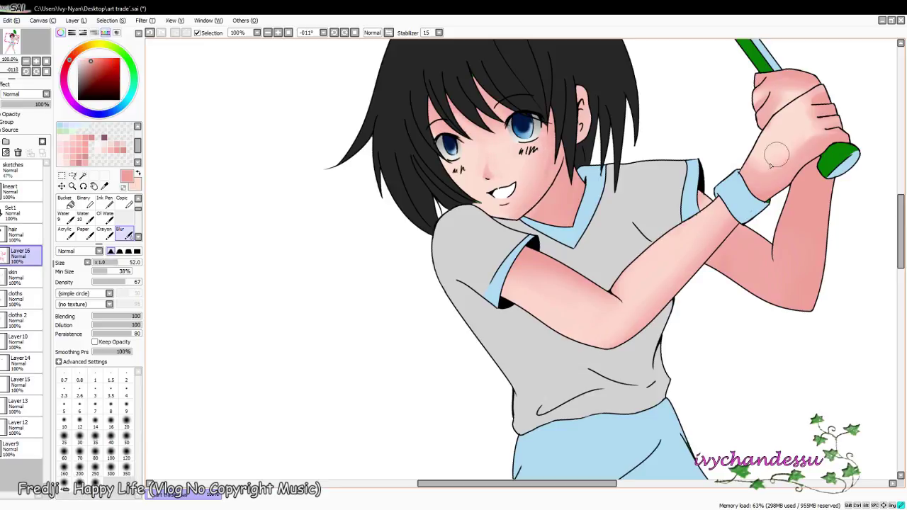
Step: Add a new layer above the cloths layer and paint medium blue shadows on the skirt's waist and folds at size 43
scroll(628, 156, down, 5)
key(minus)
key(minus)
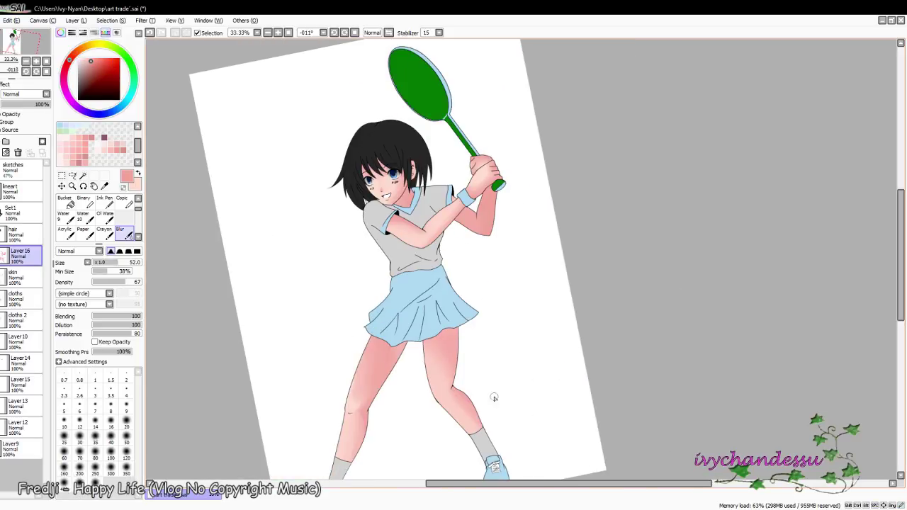
click(14, 294)
click(5, 152)
alt+click(517, 300)
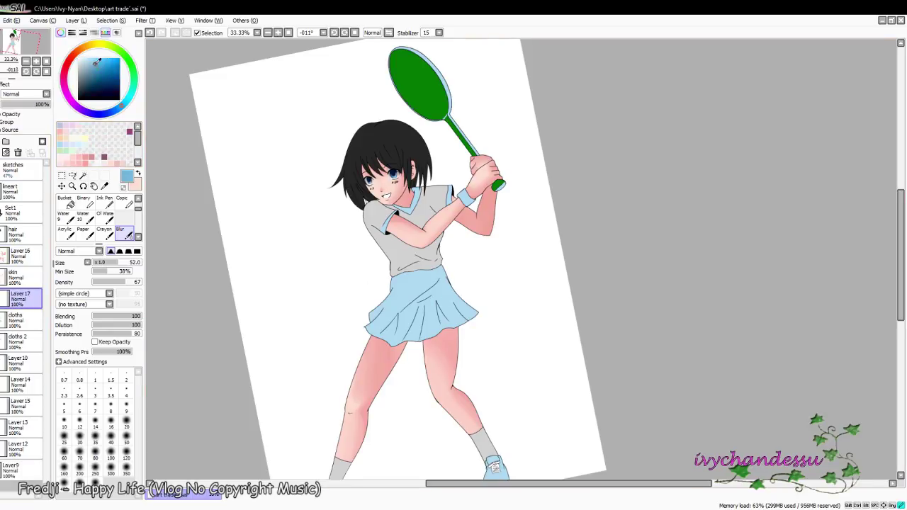
key(n)
mouse_move(517, 300)
mouse_down()
mouse_move(395, 218)
mouse_move(169, 253)
mouse_up()
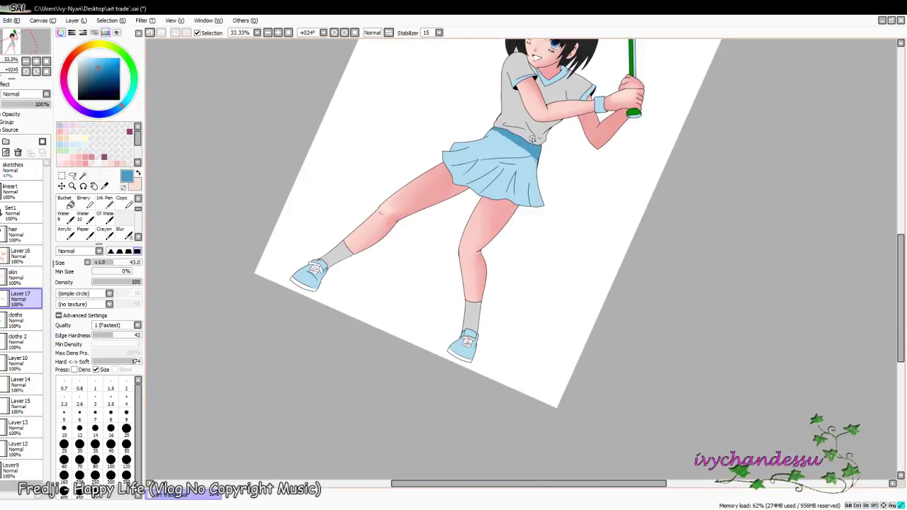
drag(533, 139, 522, 185)
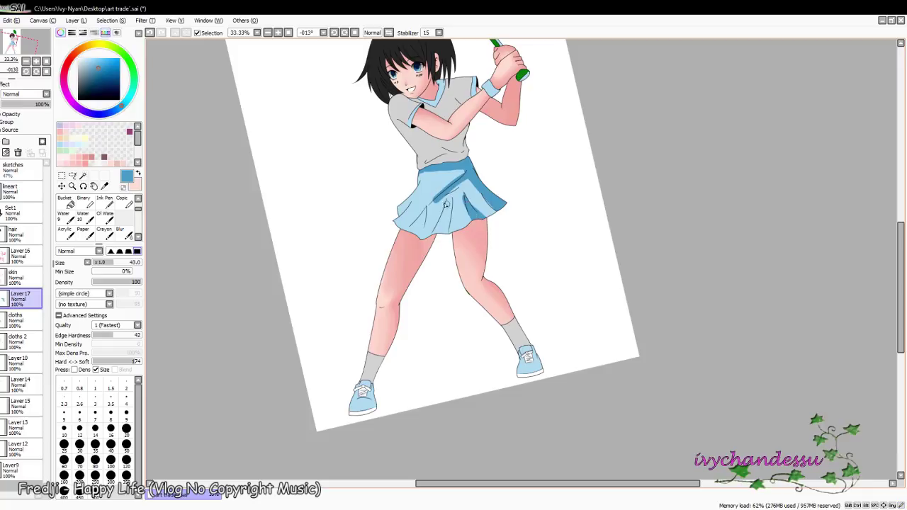
Step: Blend the skirt's shadows between the light and medium blue with the blending brush at size 47
alt+click(505, 204)
key(b)
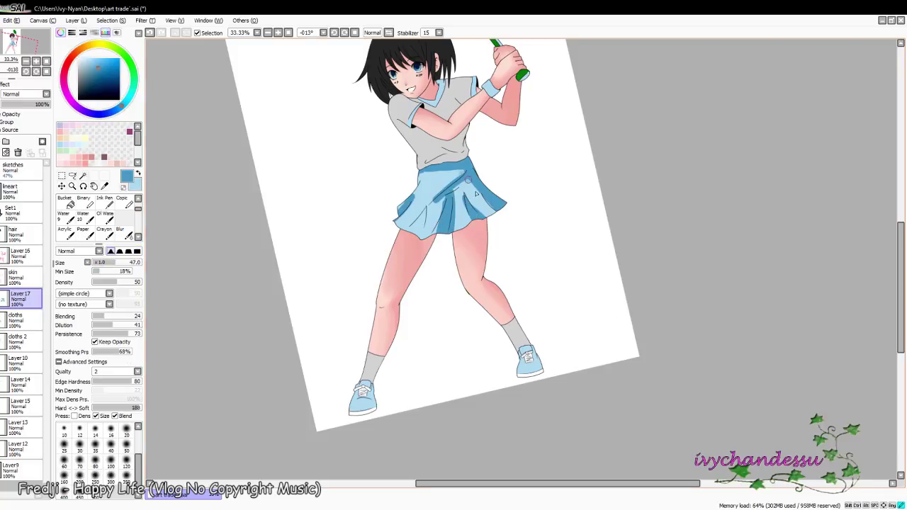
mouse_move(476, 194)
mouse_down()
mouse_move(403, 218)
mouse_move(461, 193)
mouse_move(430, 225)
mouse_up()
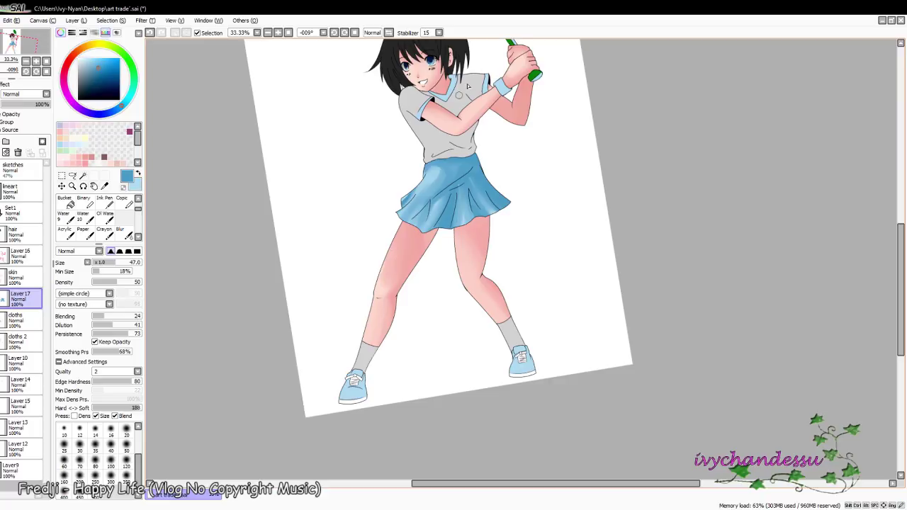
Step: Shade both shoes, the collar, the sleeve trims and the wristband with the medium blue
drag(579, 293, 476, 208)
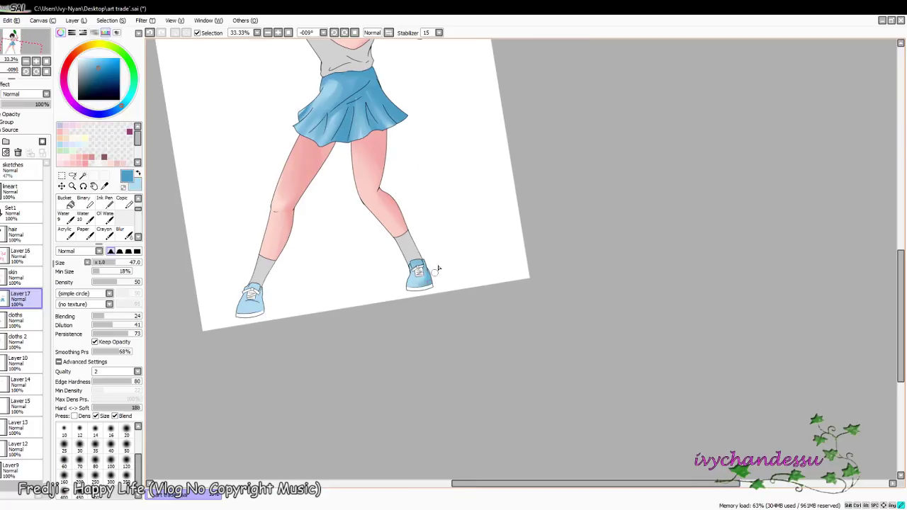
drag(374, 60, 484, 205)
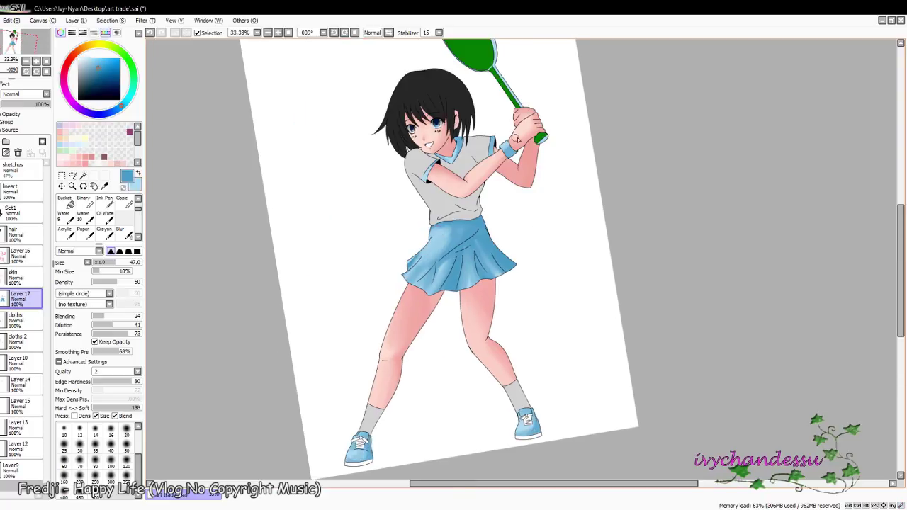
key(minus)
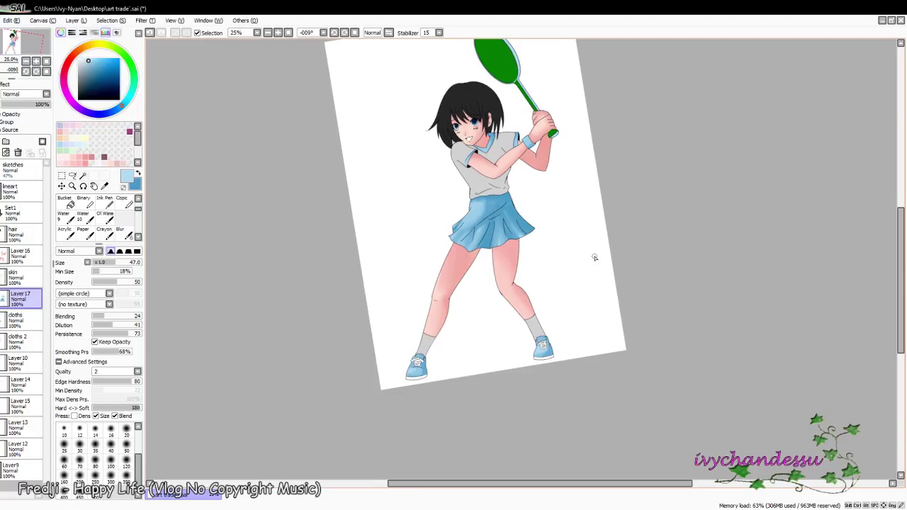
Step: Add a new layer above the line art and paint large and small white highlights in both eyes
key(ctrl+shift+n)
key(ctrl+plus)
key(ctrl+plus)
key(ctrl+plus)
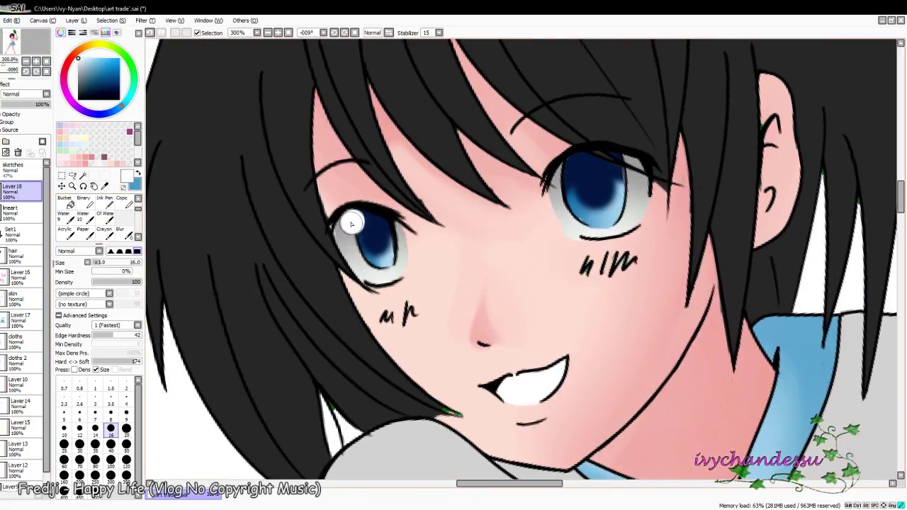
key(bracketleft)
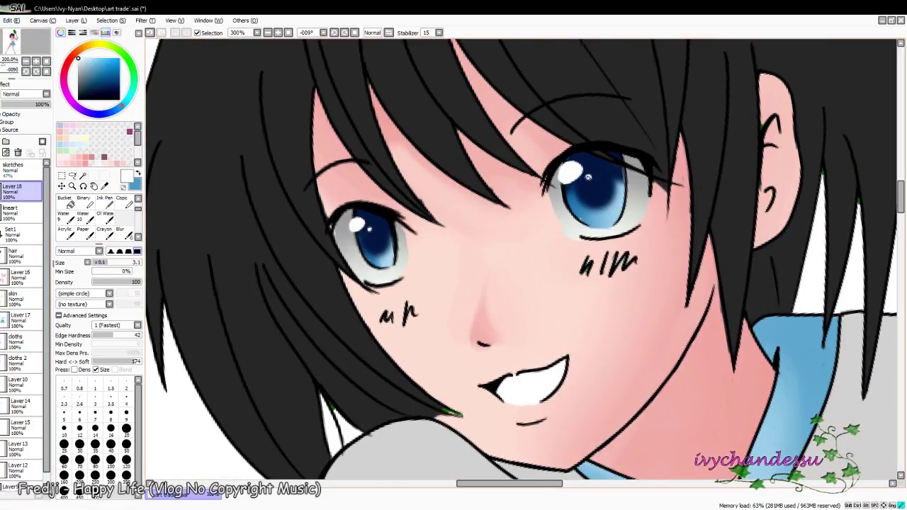
Step: Add a Luminosity layer above Layer14, paint pale blue glows over the lower eyes at size 35, and lower its opacity to 23%
scroll(22, 318, down, 1)
click(20, 392)
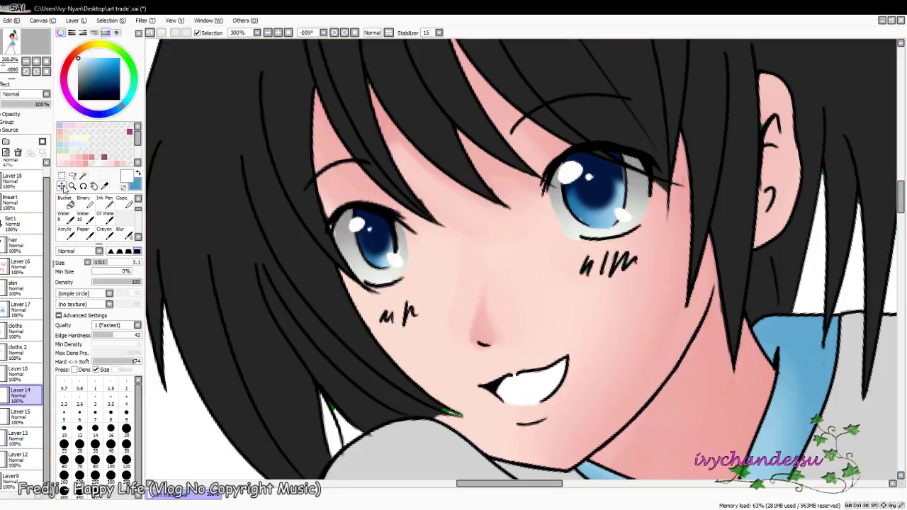
key(ctrl+shift+n)
click(95, 444)
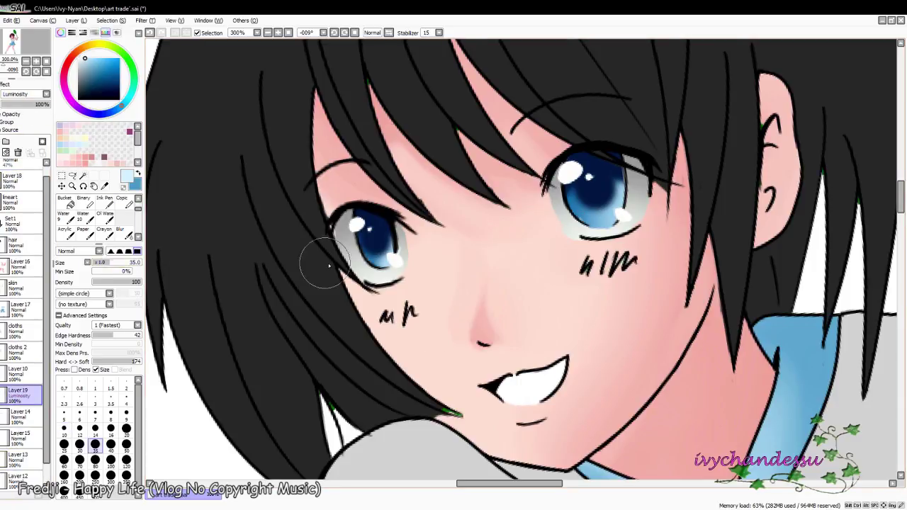
drag(324, 259, 393, 264)
drag(620, 207, 577, 243)
drag(47, 104, 12, 104)
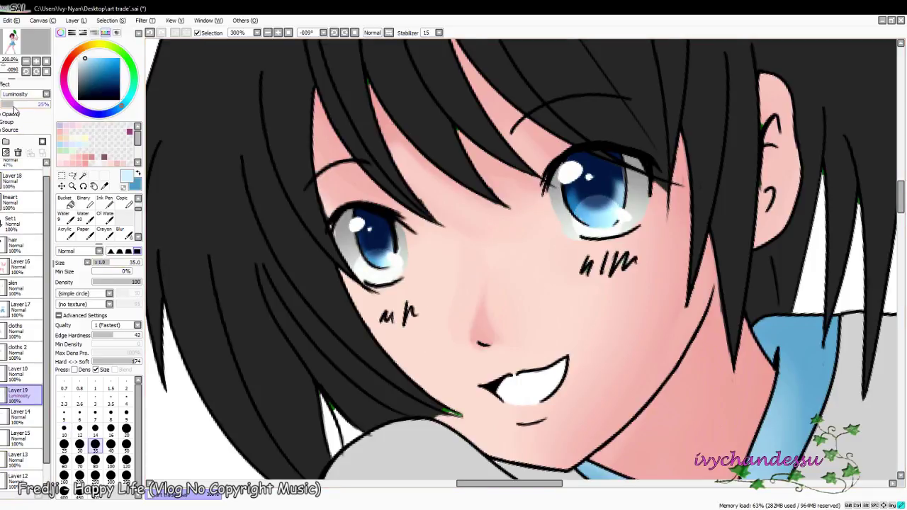
Step: Draw thin black detail lines inside the lower irises on Layer14 with the brush at size 2.5
click(20, 414)
alt+click(268, 182)
key(ctrl+plus)
key(ctrl+plus)
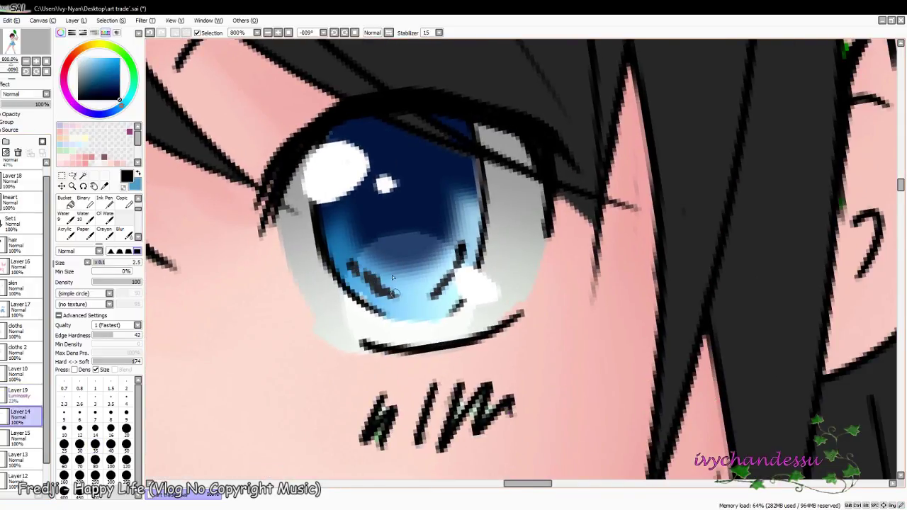
key(ctrl+minus)
key(ctrl+minus)
key(ctrl+minus)
key(ctrl+minus)
key(ctrl+minus)
key(ctrl+minus)
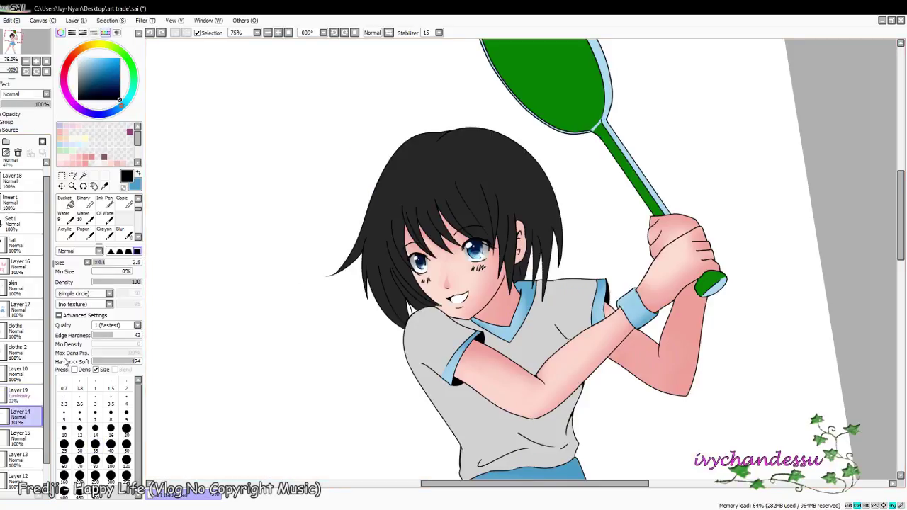
Step: On Layer15, draw fine black marks inside the lower irises with the brush at size 0.7
click(64, 389)
click(20, 436)
key(ctrl+plus)
key(ctrl+plus)
key(ctrl+plus)
key(ctrl+plus)
key(ctrl+plus)
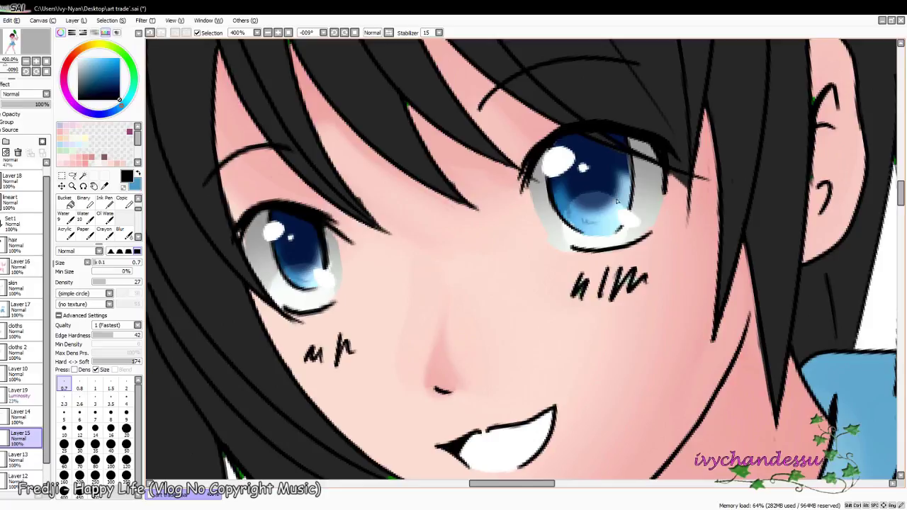
key(ctrl+minus)
key(ctrl+minus)
key(ctrl+minus)
key(ctrl+minus)
key(ctrl+minus)
key(ctrl+minus)
key(ctrl+minus)
key(ctrl+minus)
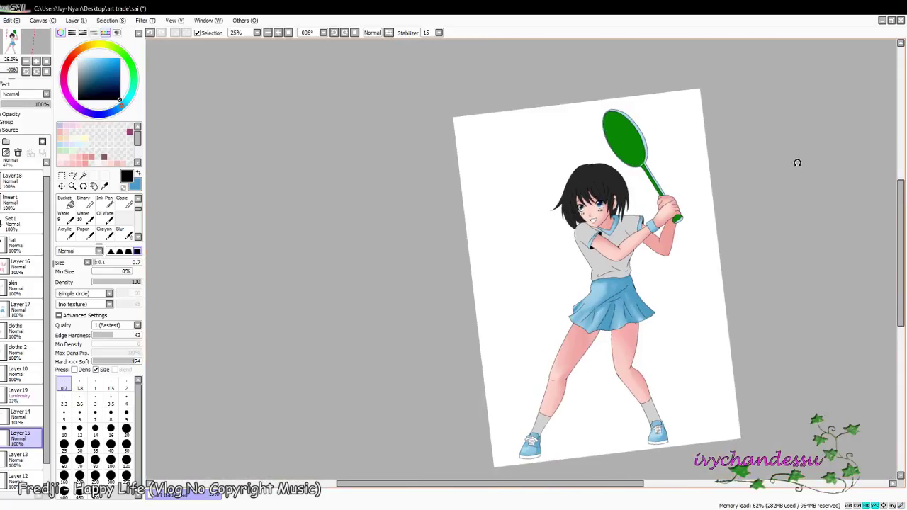
Step: Soften the blue clothing shading on Layer17 with the Blur brush at size 100
key(b)
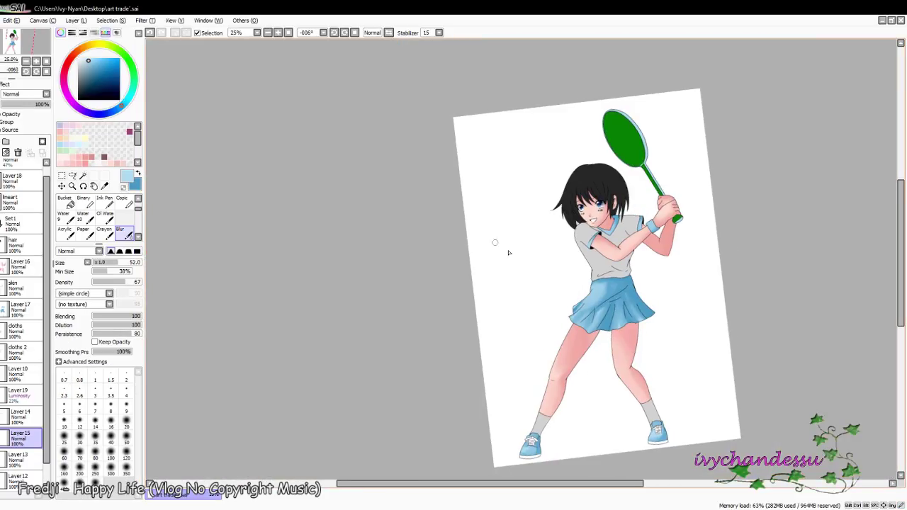
key(Up)
key(Up)
key(Up)
key(Up)
key(Up)
key(Up)
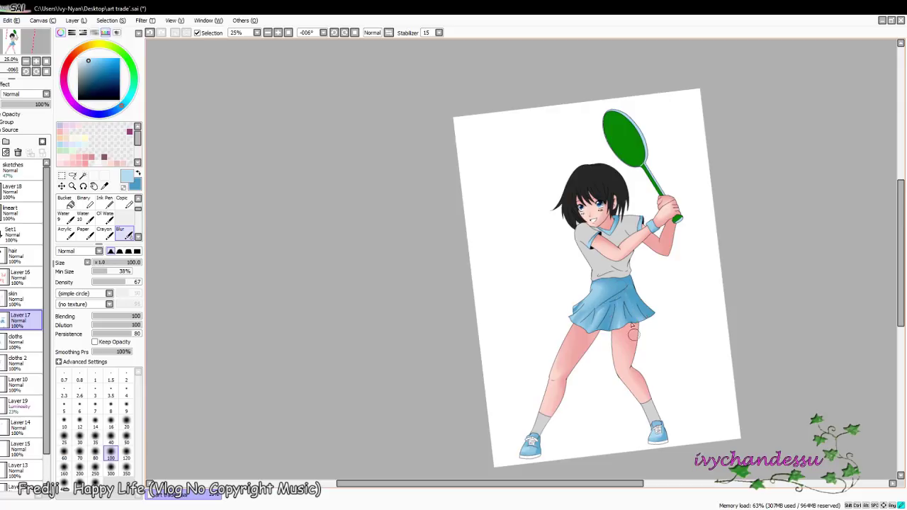
Step: Soften the skin shading on Layer16 with the Blur brush at size 100
key(e)
key(b)
drag(704, 188, 654, 118)
drag(522, 338, 476, 286)
ctrl+shift+click(488, 240)
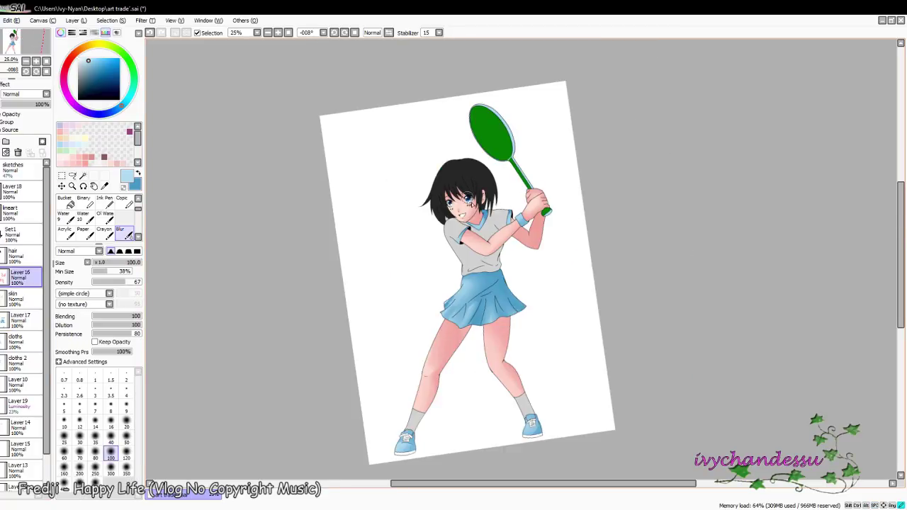
Step: Add a new layer above the hair layer for black hair shading
key(ctrl+shift+n)
scroll(467, 184, up, 2)
key(n)
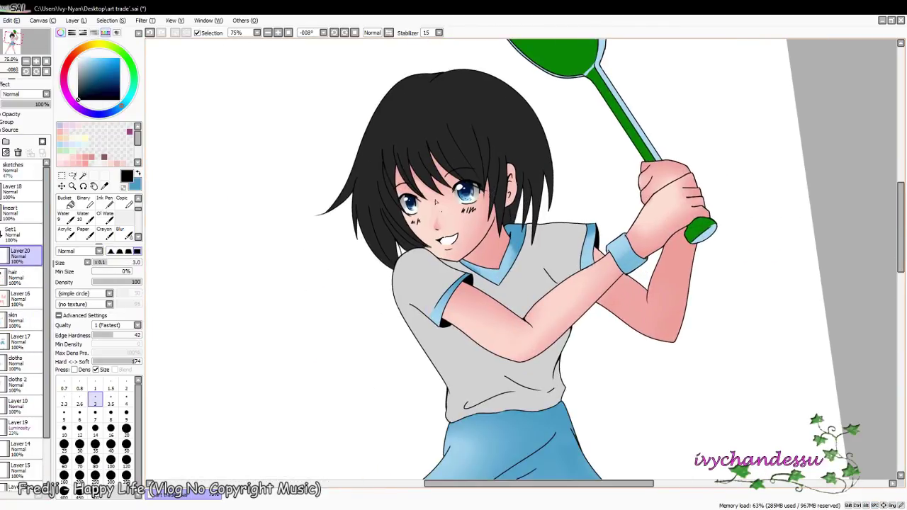
Step: Try black shading on the lower side hair with the Middle_Flat textured brush at size 87
key(c)
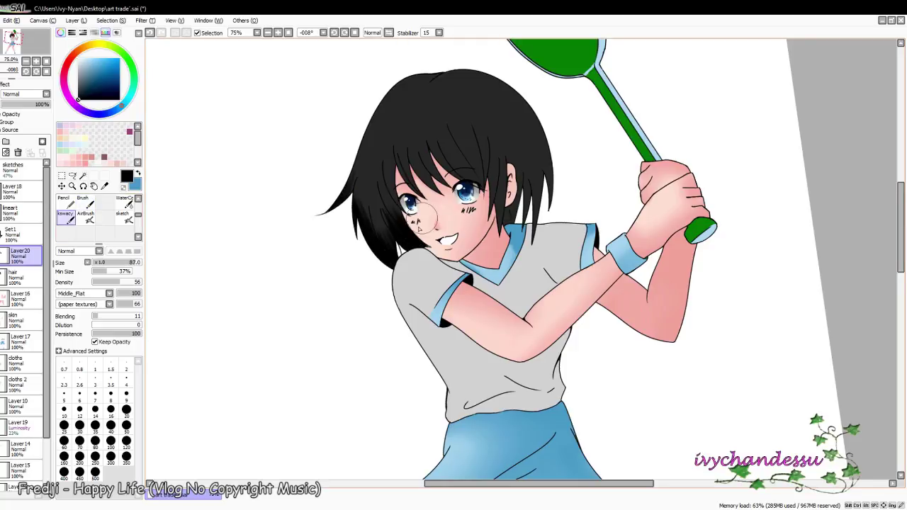
key(ctrl+z)
key(ctrl+z)
Step: Refill the hair base on the hair layer with a lighter dark grey
alt+click(445, 127)
click(18, 277)
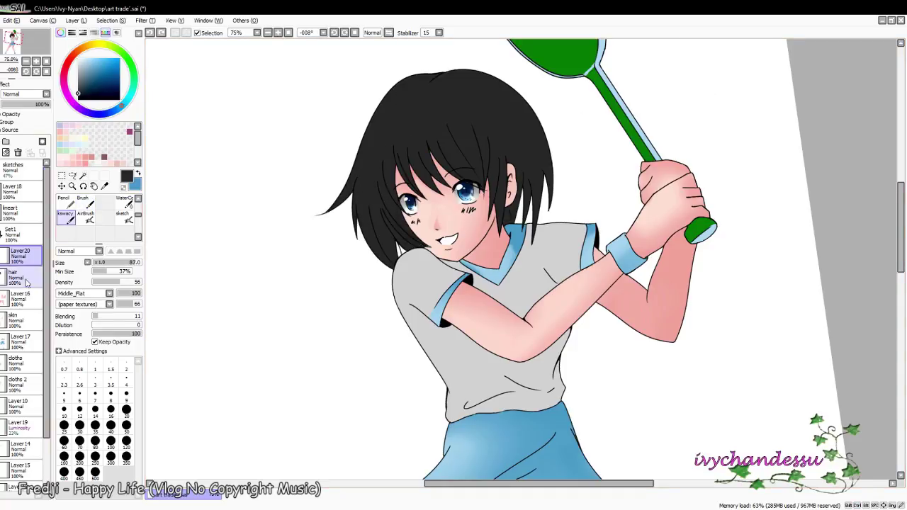
click(66, 202)
click(454, 114)
Step: On Layer20, paint black shading over the crown and lower strands with the Brush at size 33 and blend it at size 93
click(17, 253)
click(78, 97)
click(65, 202)
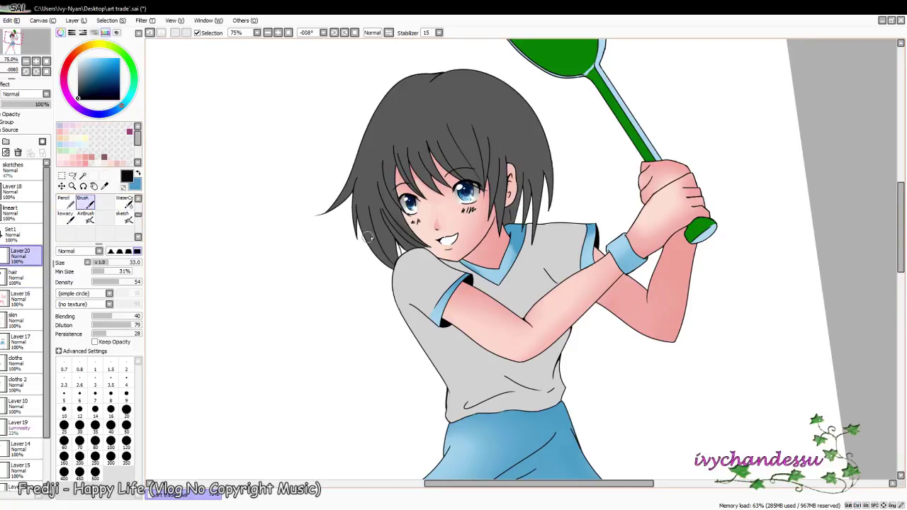
drag(357, 244, 397, 213)
mouse_move(549, 204)
mouse_down()
mouse_move(472, 209)
mouse_move(401, 79)
mouse_move(496, 122)
mouse_up()
click(88, 204)
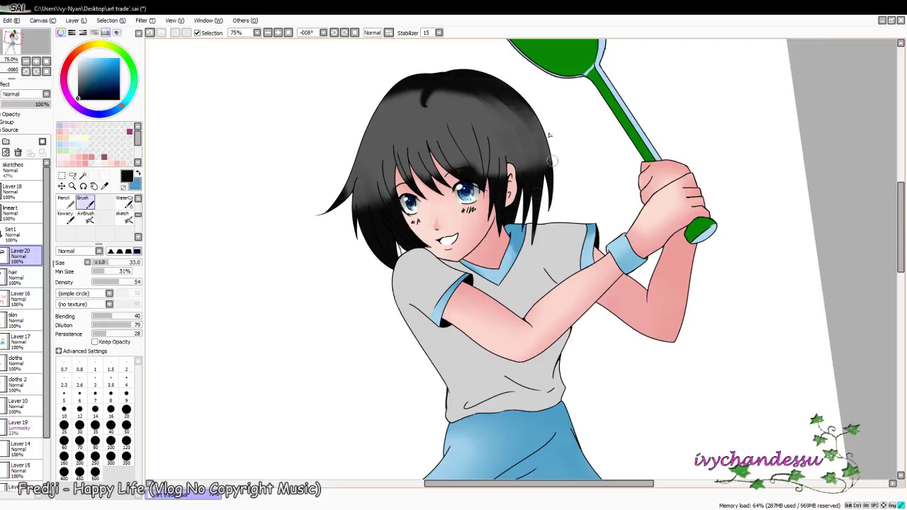
drag(393, 170, 365, 207)
mouse_move(510, 120)
mouse_down()
mouse_move(486, 75)
mouse_move(432, 106)
mouse_up()
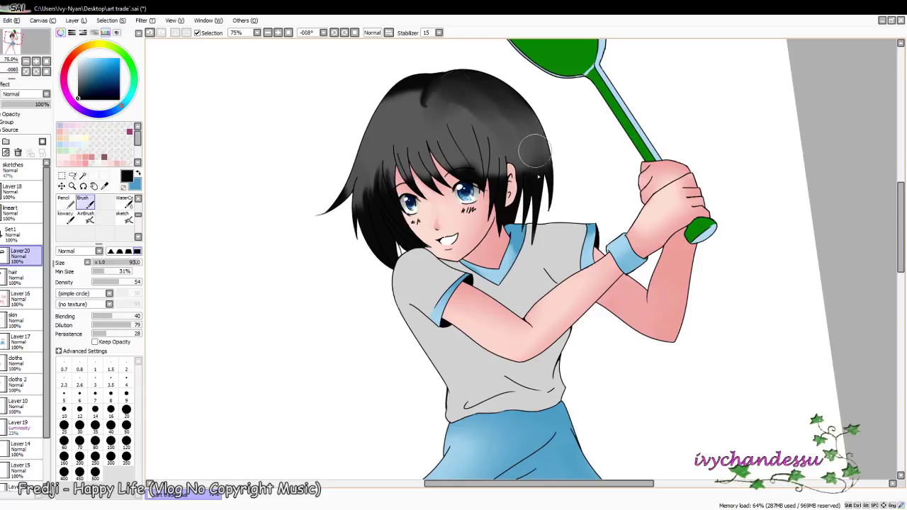
mouse_move(538, 177)
mouse_down()
mouse_move(411, 85)
mouse_move(400, 166)
mouse_move(489, 147)
mouse_up()
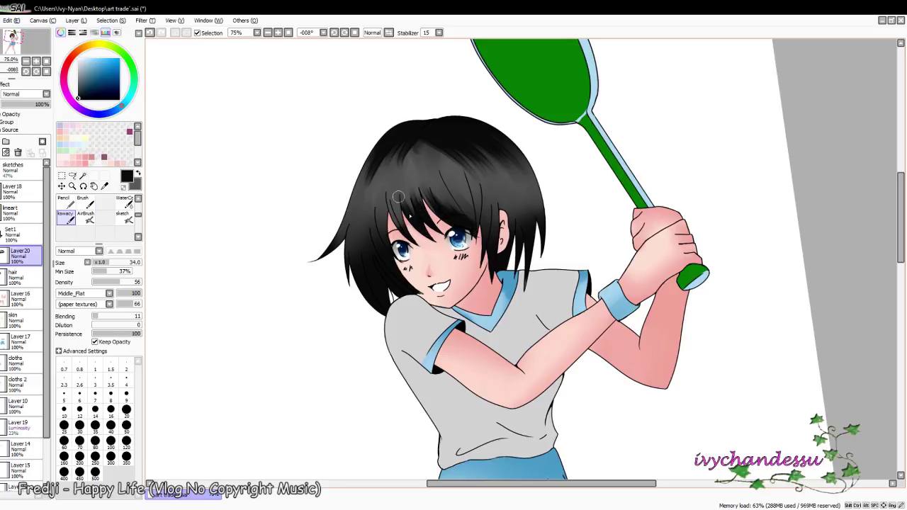
Step: Paint black strands down from the crown with the Middle_Flat textured brush at size 34 and blend them with the Brush at size 49
mouse_move(411, 138)
mouse_down()
mouse_move(524, 170)
mouse_move(493, 212)
mouse_move(358, 238)
mouse_up()
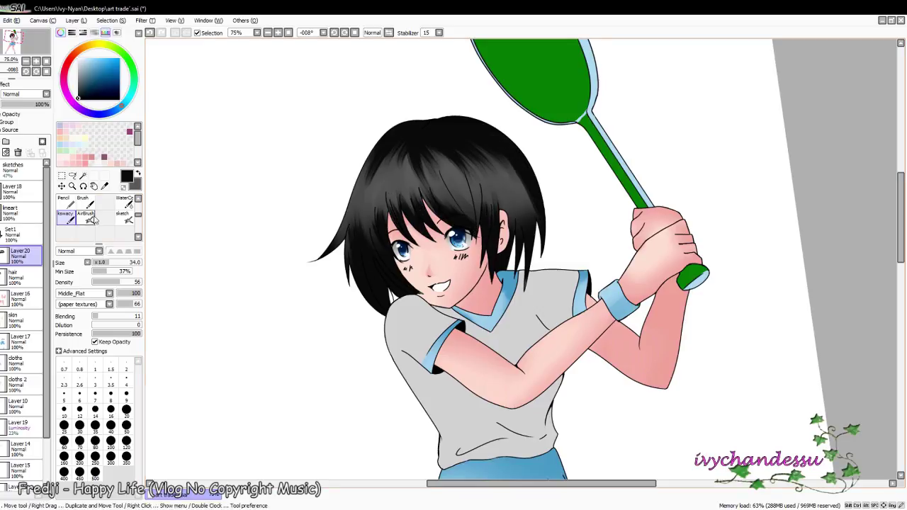
key(b)
alt+click(400, 168)
drag(524, 166, 421, 165)
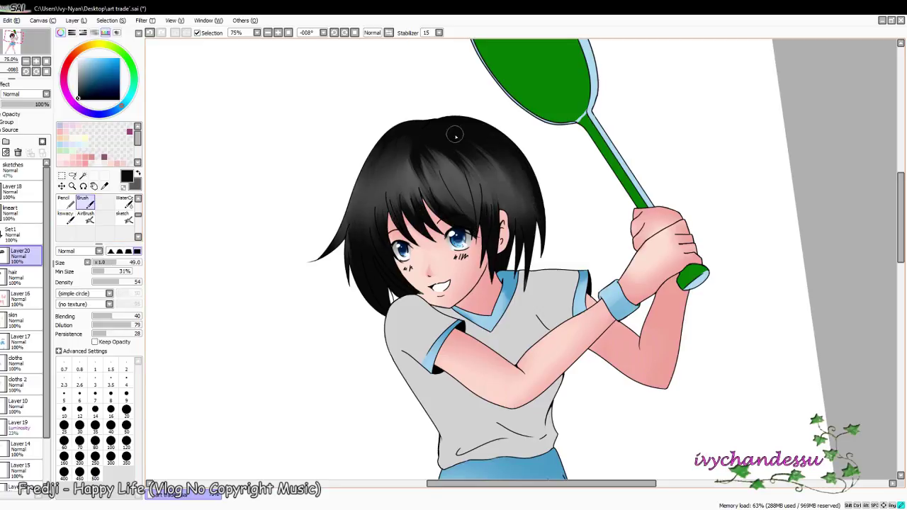
drag(503, 153, 448, 150)
drag(430, 206, 411, 157)
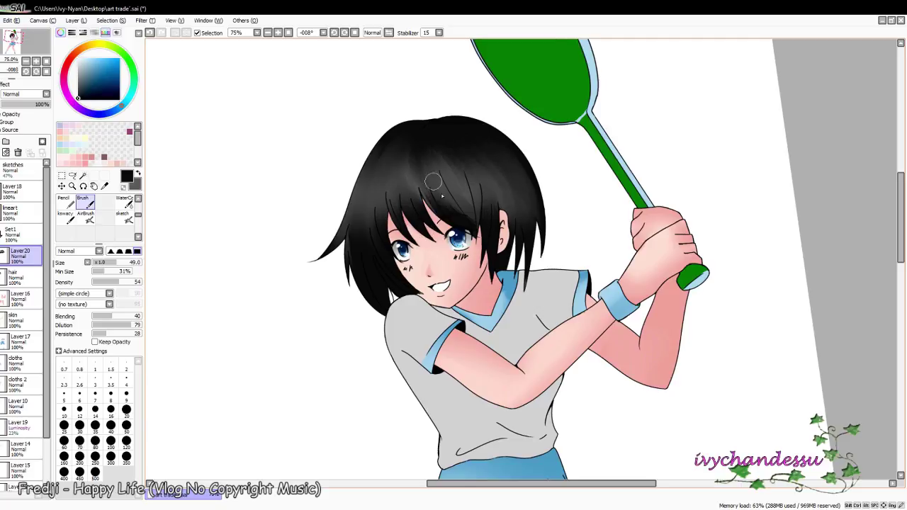
Step: Pick a near-black from the hair's outer edge and smooth the crown and fringe shading with the Brush at size 49
alt+click(546, 173)
mouse_move(464, 186)
mouse_down()
mouse_move(491, 162)
mouse_move(486, 137)
mouse_move(435, 131)
mouse_up()
key(x)
drag(411, 184, 367, 187)
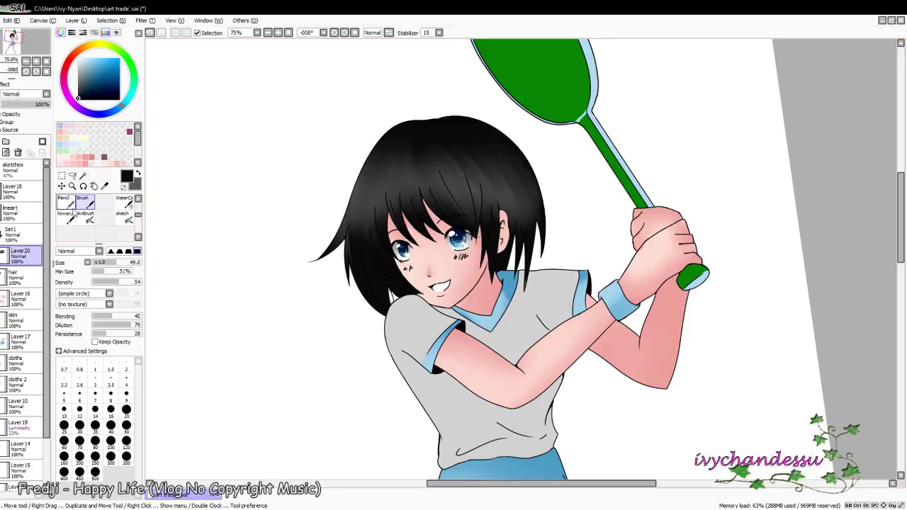
Step: Add dark strands to the fringe and beside the ear with the textured brush at size 34, blending them with the Brush
key(v)
mouse_move(461, 174)
mouse_down()
mouse_move(467, 219)
mouse_move(492, 239)
mouse_up()
scroll(492, 239, up, 3)
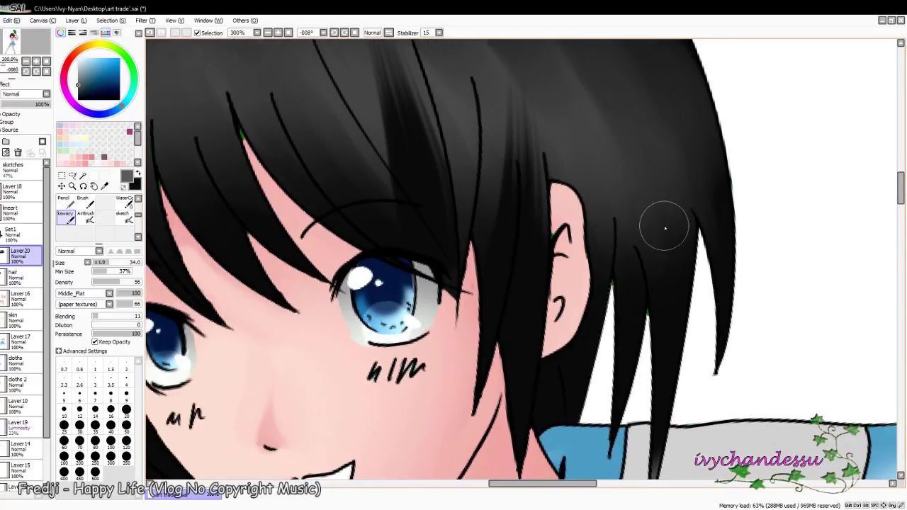
scroll(661, 227, down, 3)
key(b)
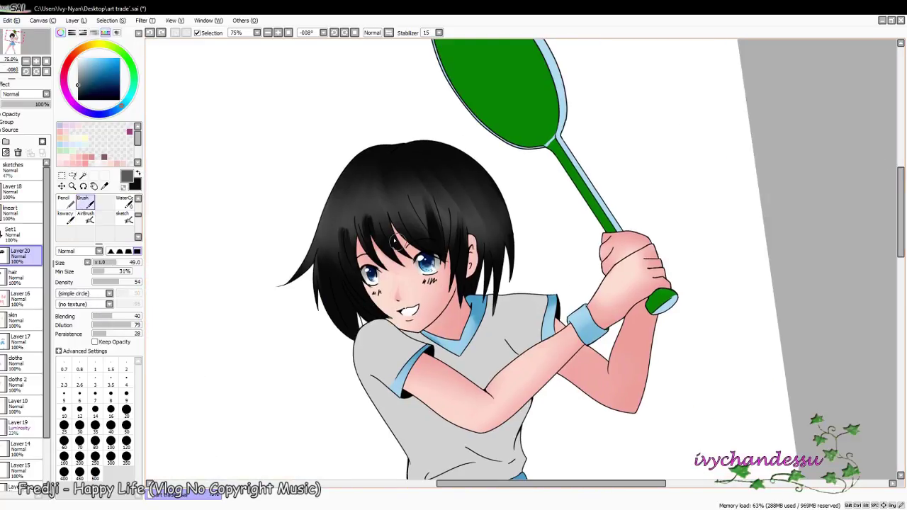
key(x)
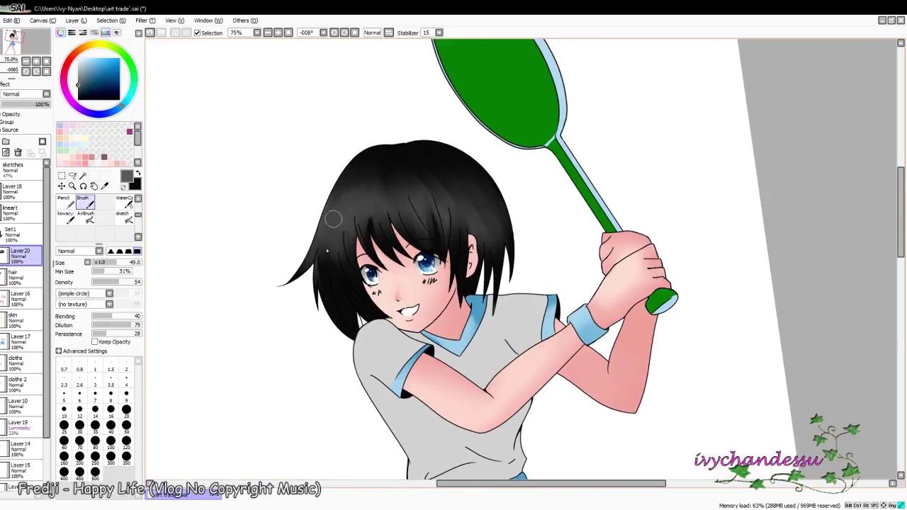
Step: Paint more strands through the crown and side hair, and blend them in black with the Brush at size 49
key(v)
mouse_move(365, 180)
mouse_down()
mouse_move(347, 220)
mouse_move(323, 238)
mouse_up()
drag(428, 176, 415, 213)
drag(357, 164, 354, 225)
click(83, 203)
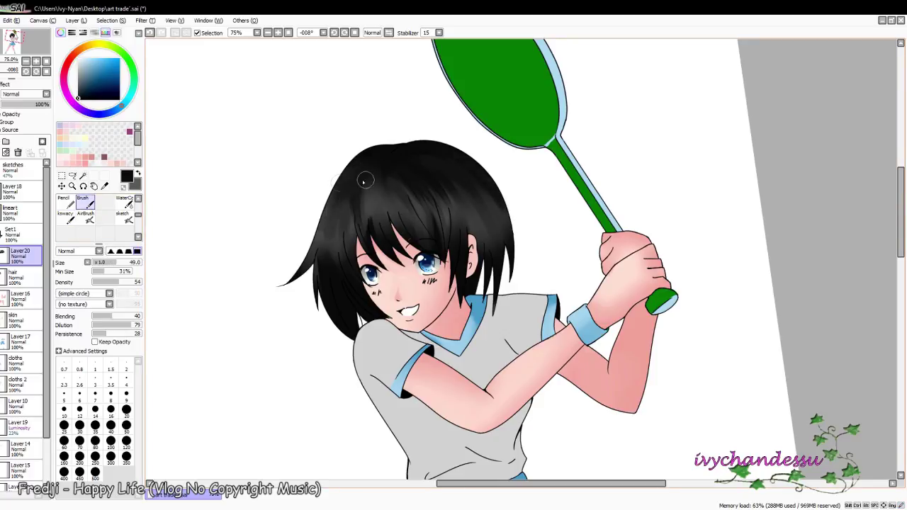
key(x)
Step: Add a new layer above Layer20 and paint light grey highlights across the fringe and side hair at size 47
scroll(474, 200, down, 3)
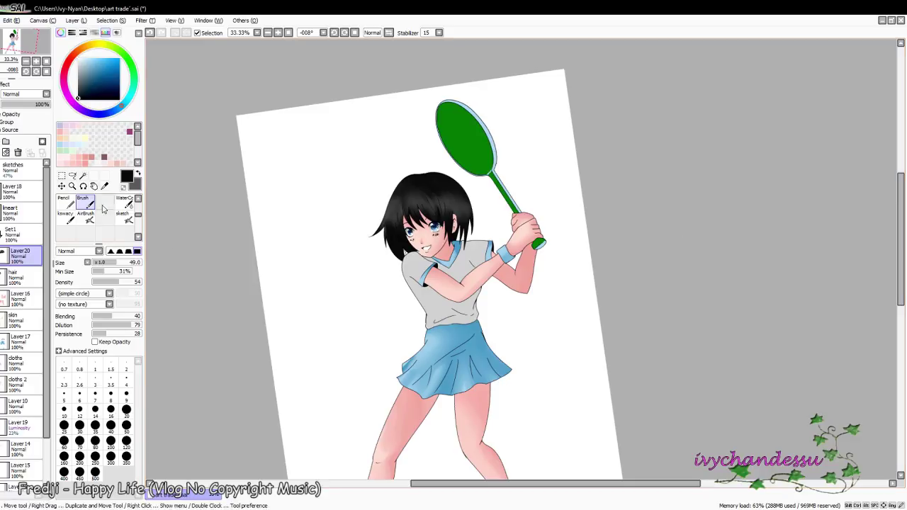
key(ctrl+shift+n)
key(b)
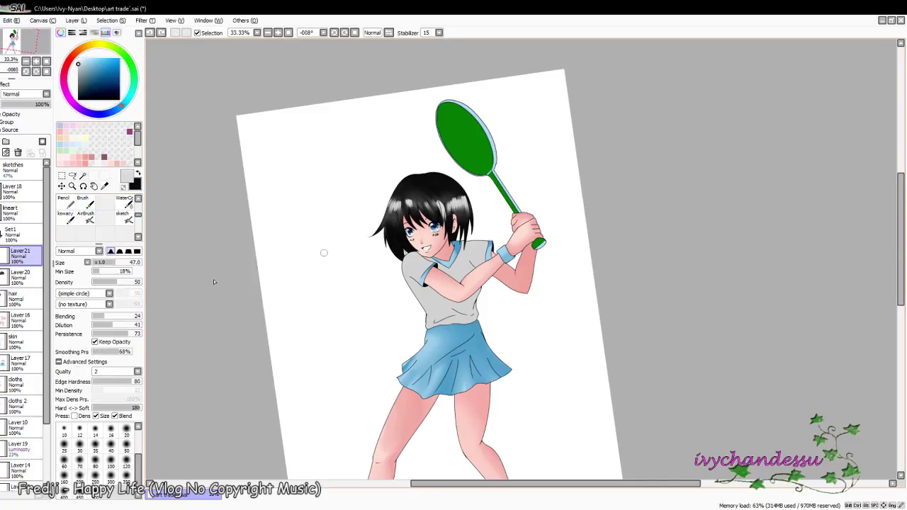
Step: Lower Layer21's opacity to 79% and soften the hair highlights with the Blur brush, raising it to size 100 with density 44
key(b)
scroll(465, 186, up, 3)
key(b)
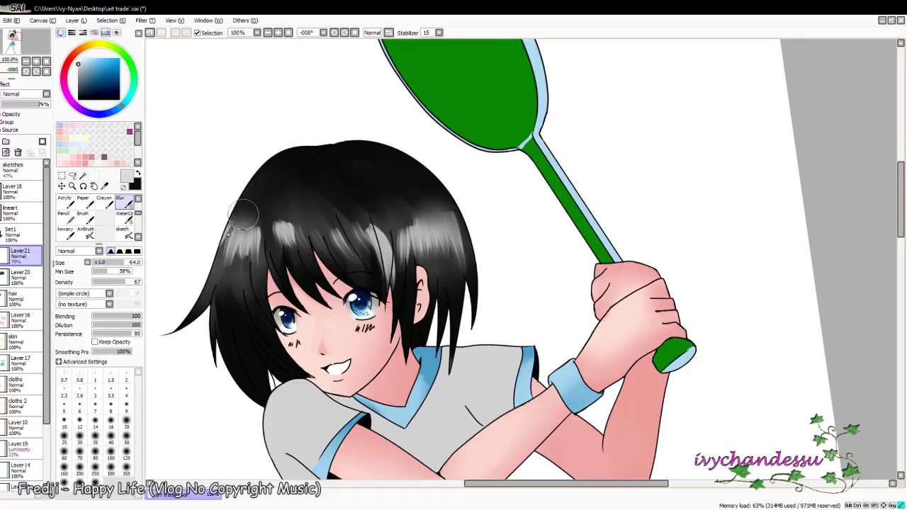
scroll(507, 284, down, 4)
key(bracketright)
key(bracketright)
key(bracketright)
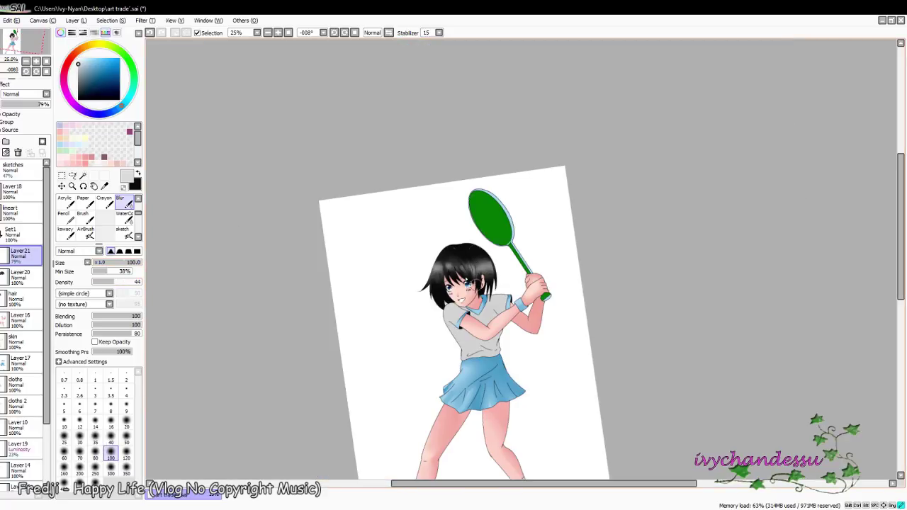
Step: Try brighter highlights on the side hair, using white with the Crayon at size 30
key(b)
scroll(305, 281, up, 2)
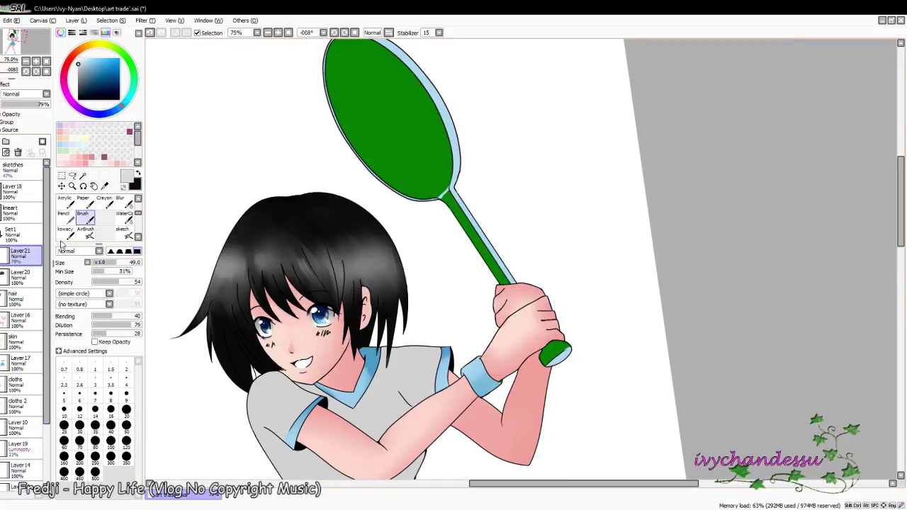
drag(215, 276, 235, 266)
drag(406, 251, 337, 275)
drag(213, 280, 254, 268)
click(125, 214)
mouse_move(397, 259)
mouse_down()
mouse_move(396, 277)
mouse_move(354, 273)
mouse_up()
drag(213, 277, 252, 269)
click(104, 216)
drag(397, 255, 338, 264)
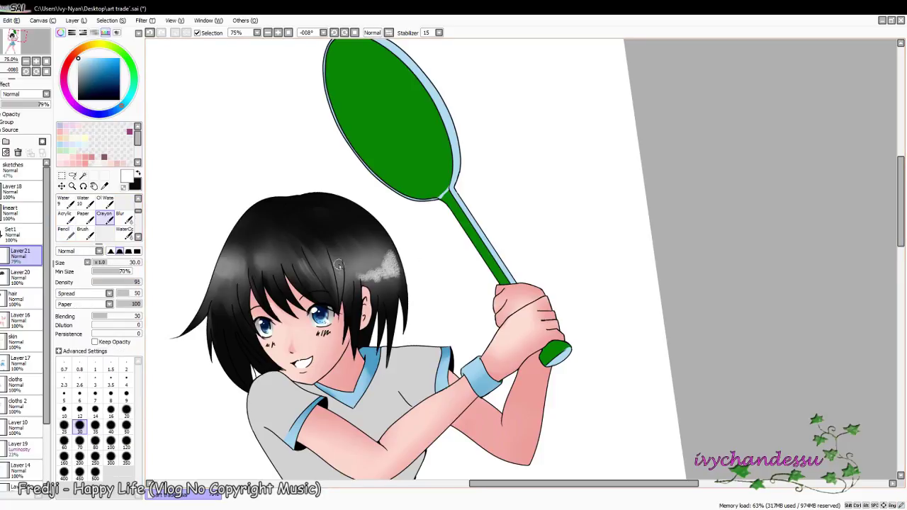
scroll(344, 312, down, 4)
scroll(87, 237, down, 1)
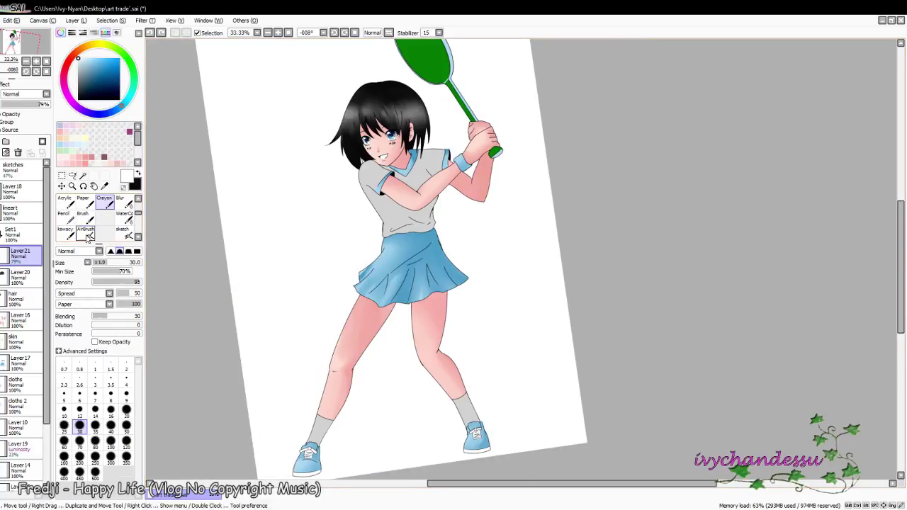
Step: Raise Layer21's opacity to 100%, paint white highlights on both sides of the hair at size 34, and blend them with the Brush
click(65, 232)
scroll(470, 161, up, 4)
key(ctrl+z)
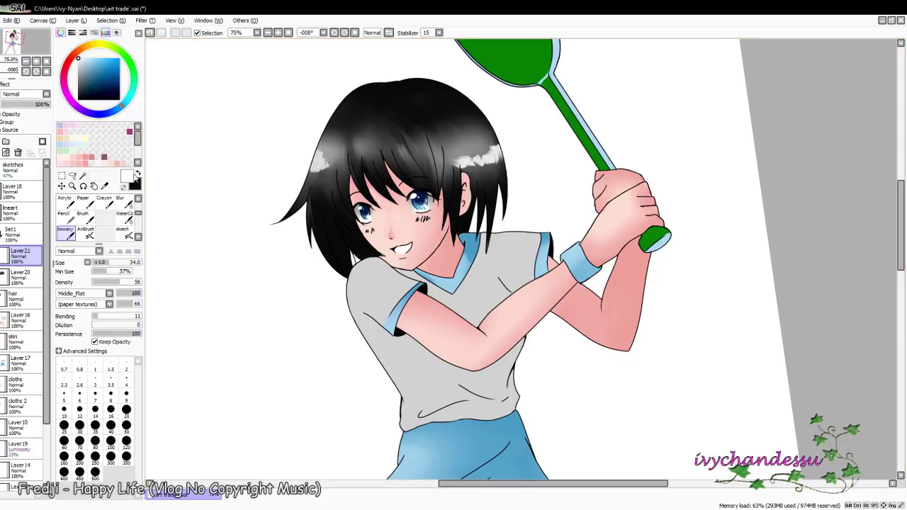
click(83, 213)
key(ctrl+z)
scroll(599, 206, down, 6)
scroll(599, 206, up, 2)
Step: Add a new layer above Layer17 and paint darker blue shadows at the skirt's waist corners and side edge at size 77
key(ctrl+shift+n)
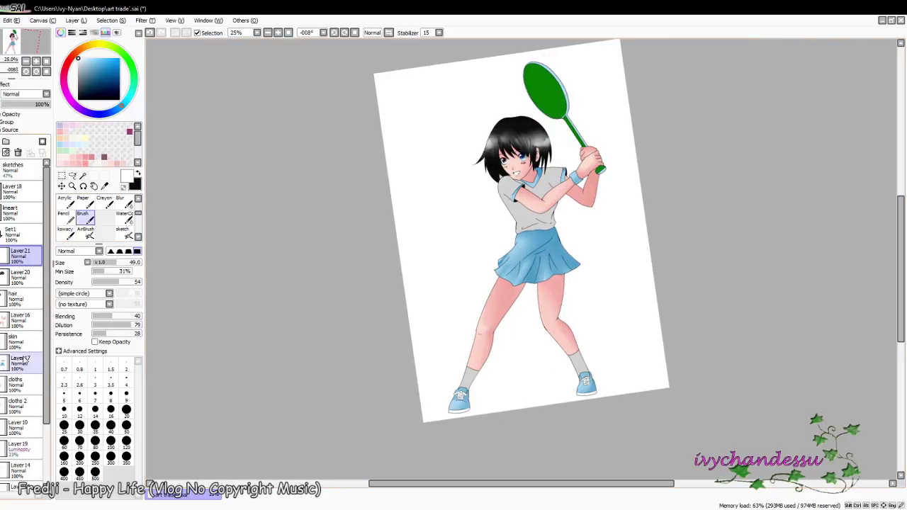
alt+click(559, 231)
key(v)
scroll(649, 162, up, 4)
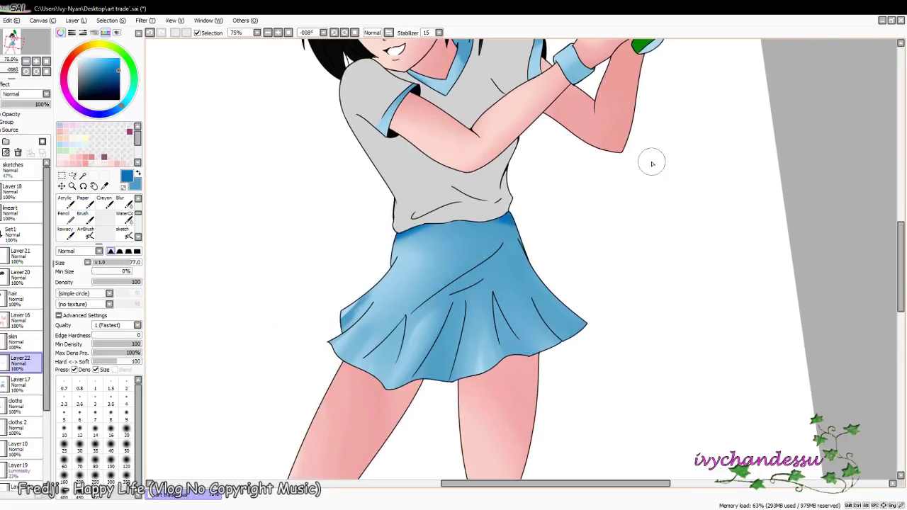
Step: Paint darker blue shadows along the skirt's folds and waist, the sleeve trims, collar and wristband at size 32
mouse_move(298, 294)
mouse_down()
mouse_move(397, 216)
mouse_move(476, 309)
mouse_up()
key(bracketleft)
key(bracketleft)
key(bracketleft)
drag(383, 270, 397, 329)
drag(375, 287, 319, 354)
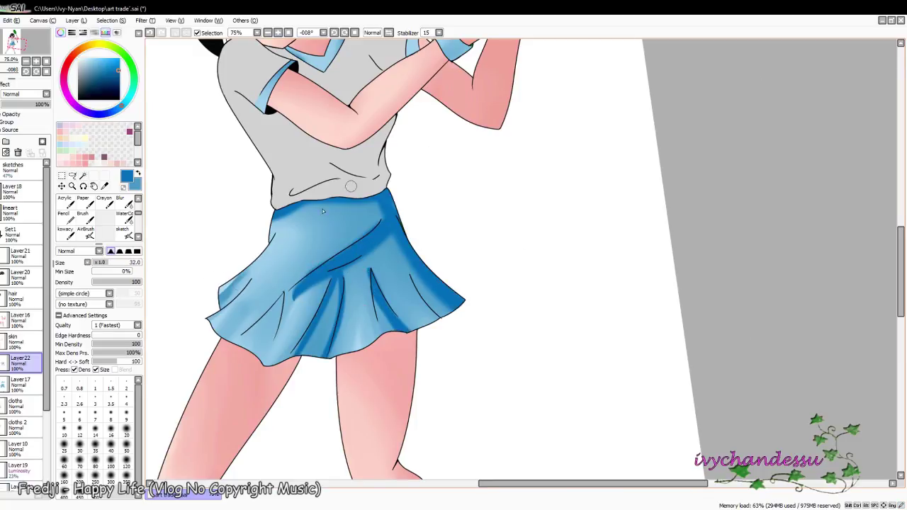
drag(233, 280, 273, 365)
drag(375, 201, 266, 357)
scroll(422, 209, up, 3)
drag(281, 203, 339, 186)
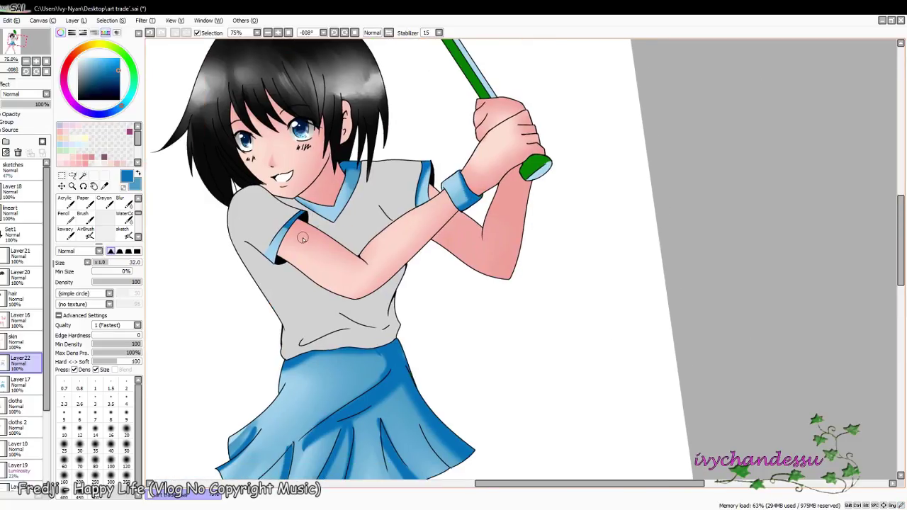
Step: Soften the darker blue skirt shadows with the Blur brush at size 100 and shade both shoes in the same blue at size 32
scroll(302, 238, down, 4)
scroll(591, 177, up, 1)
key(b)
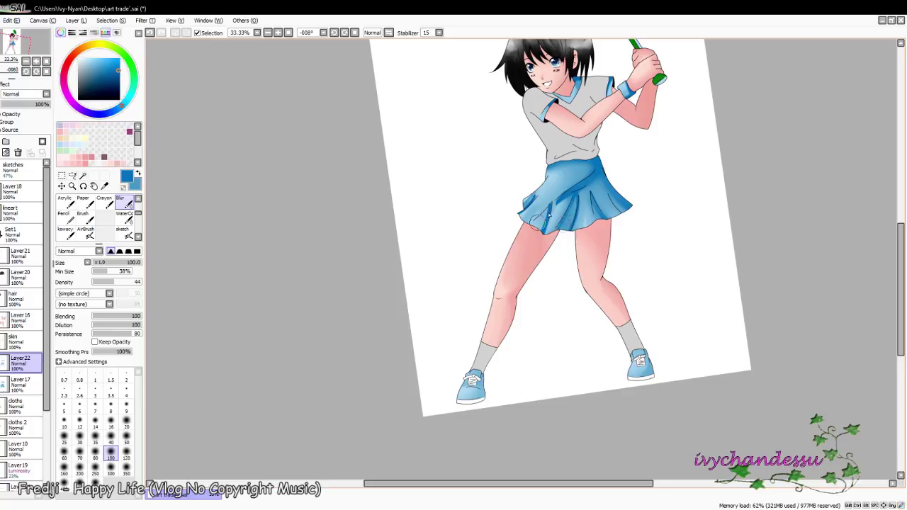
key(v)
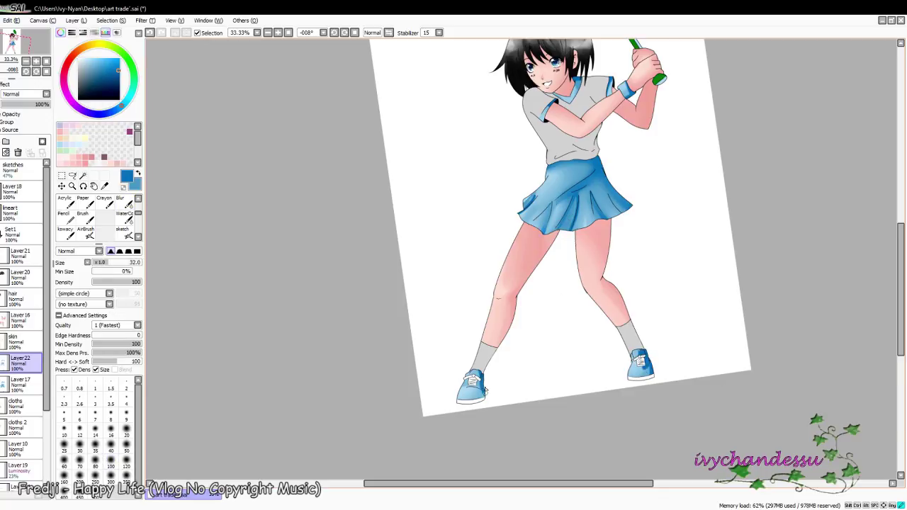
key(b)
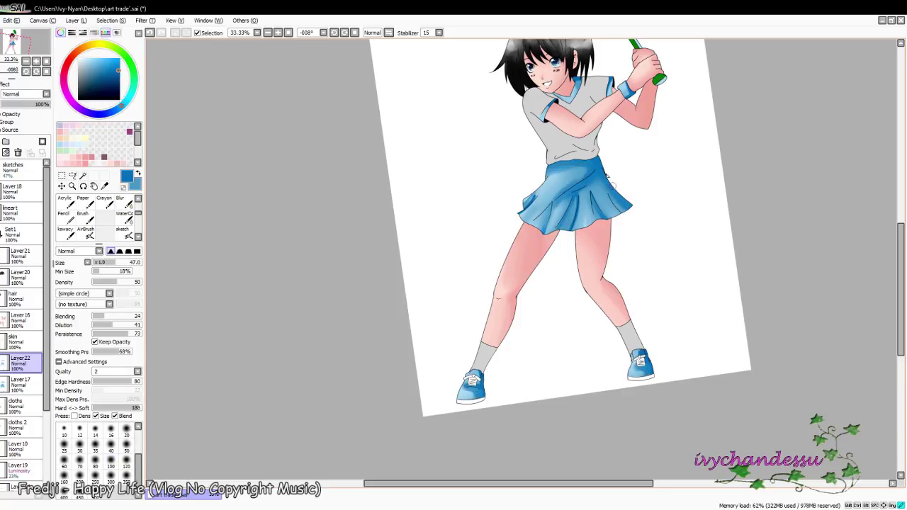
Step: Soften the blue shading on the sleeve trims and both shoes on Layer22 with the Blur brush at size 100
alt+click(440, 212)
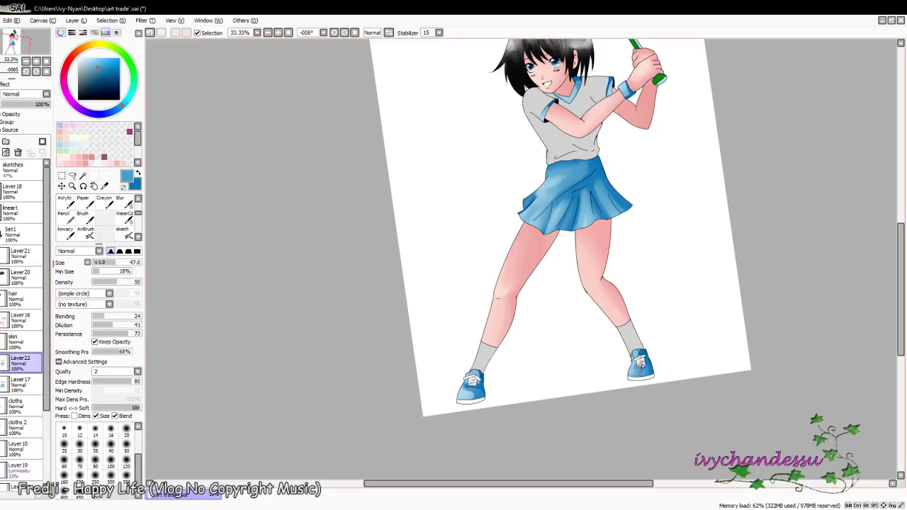
key(n)
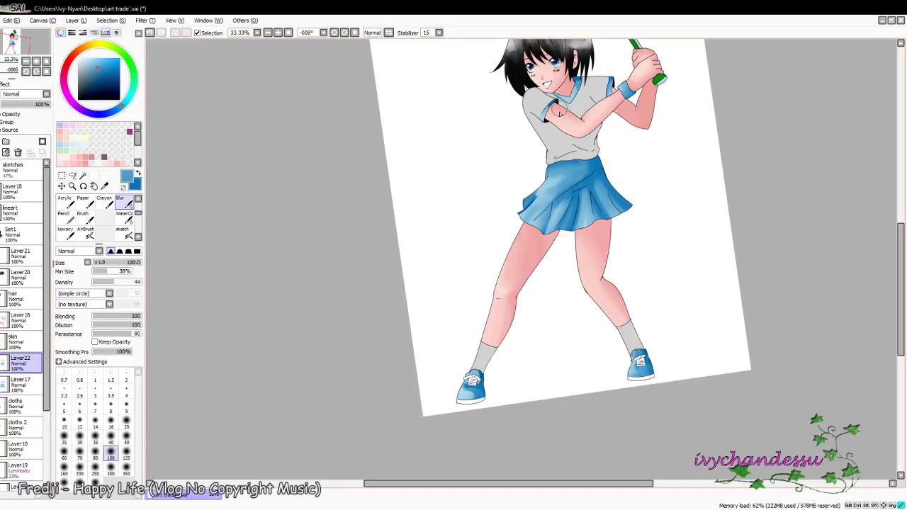
scroll(538, 177, down, 3)
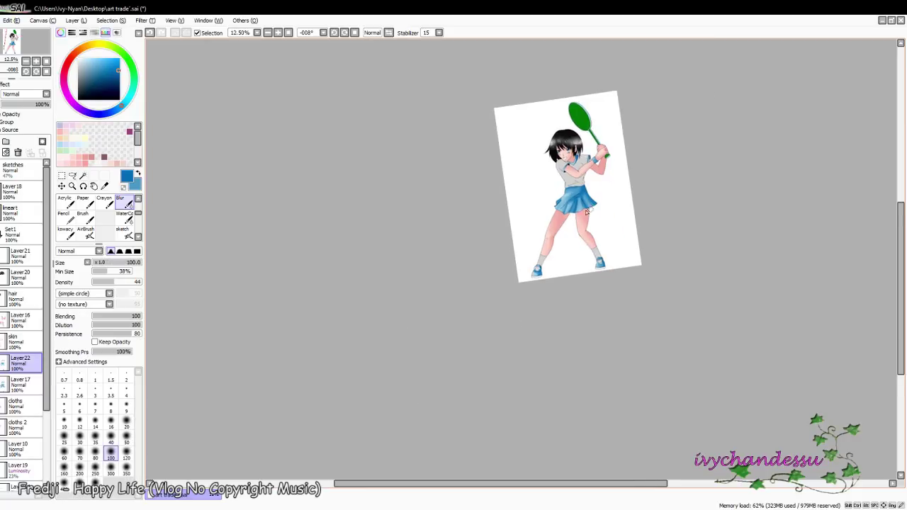
scroll(588, 334, up, 4)
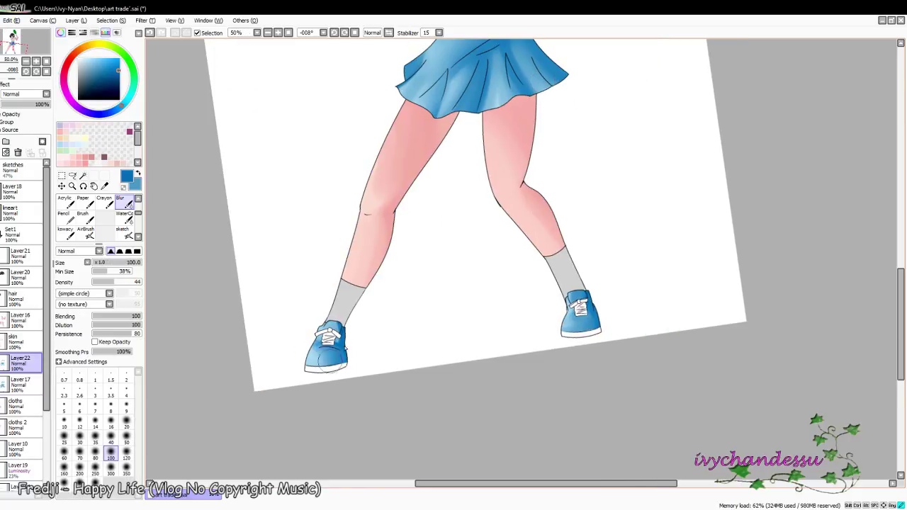
scroll(517, 243, up, 4)
Step: Soften the blue shading of the collar and skirt on Layer17 with the Blur brush at size 100 and save the drawing
scroll(470, 234, up, 4)
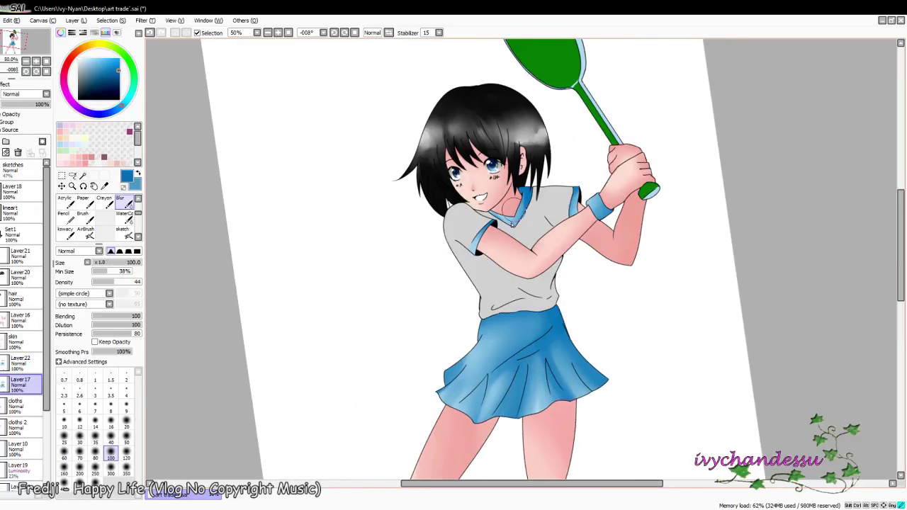
scroll(563, 244, down, 1)
ctrl+shift+click(567, 314)
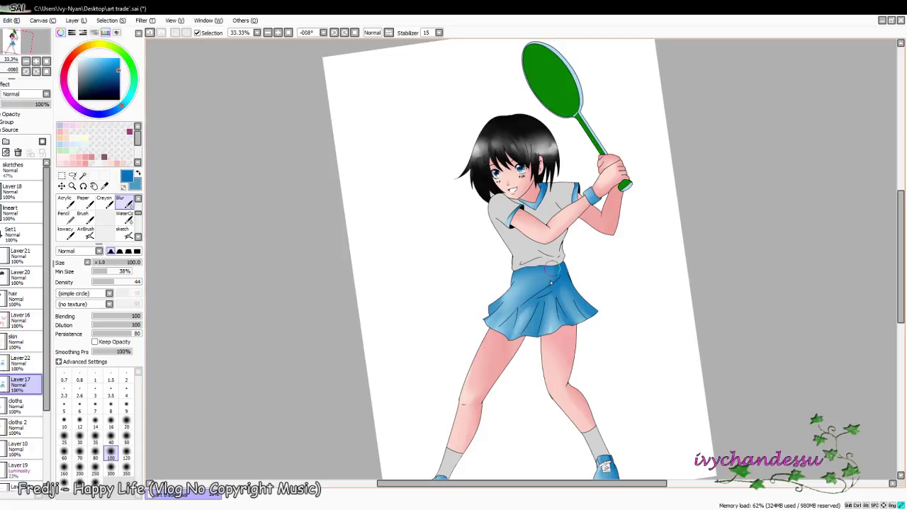
scroll(584, 425, down, 2)
ctrl+shift+click(585, 210)
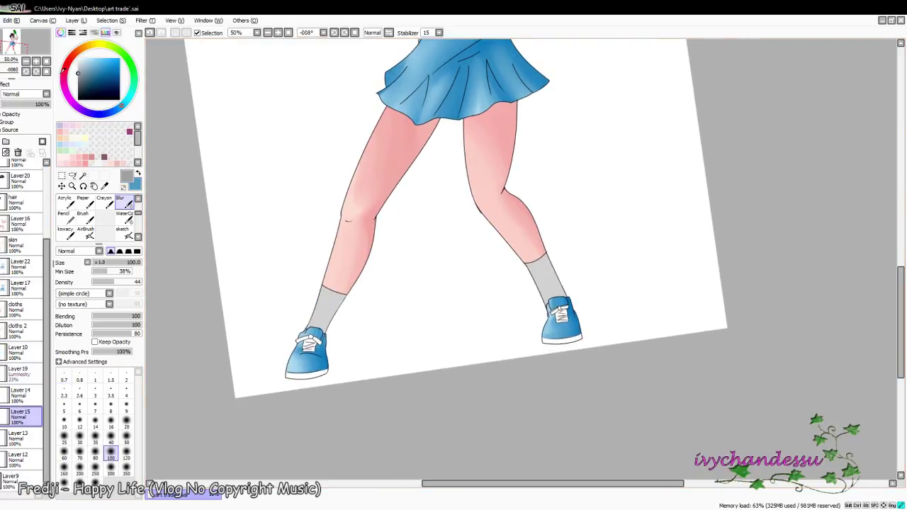
Step: Paint grey shading along the white soles of both shoes at size 32
key(e)
drag(567, 283, 517, 227)
ctrl+shift+click(531, 271)
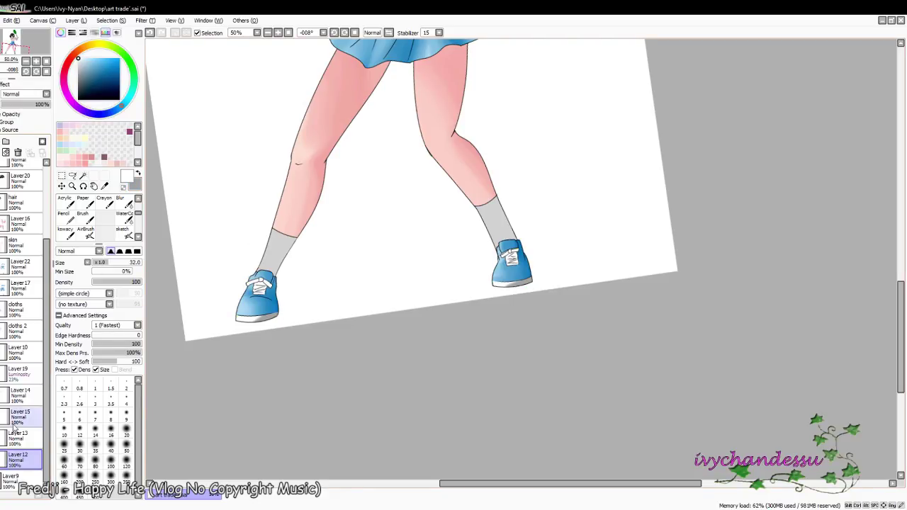
Step: Paint darker grey shadows on both socks in the cloths 2 layer at size 32 and soften them with the Blur brush at size 57
ctrl+shift+click(283, 259)
alt+click(287, 260)
scroll(430, 212, right, 2)
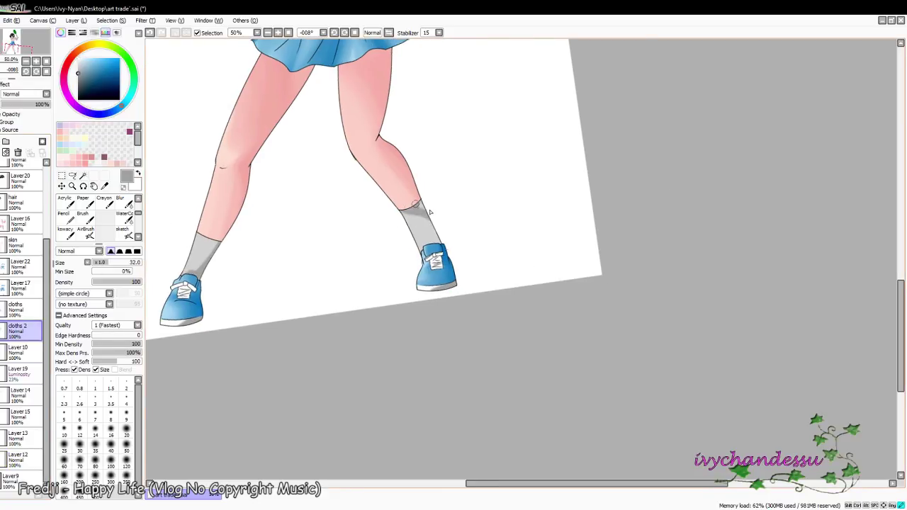
key(b)
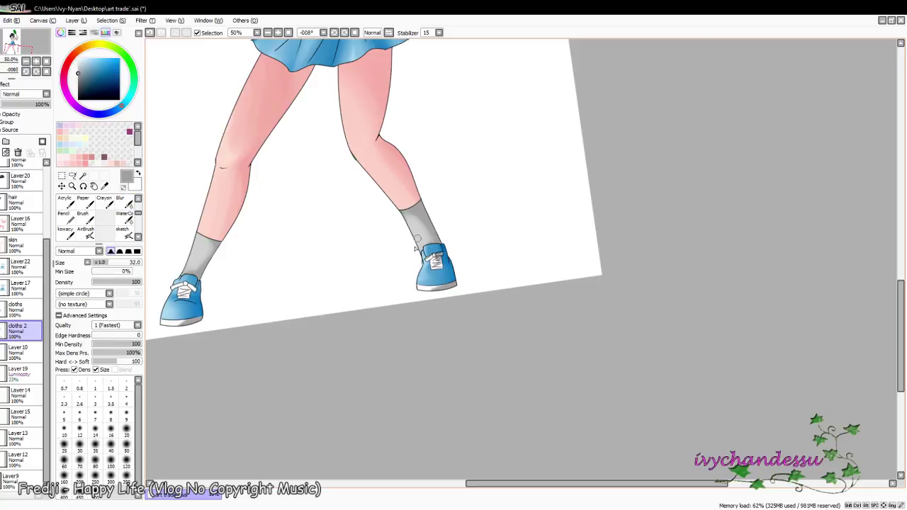
key(bracketright)
key(bracketright)
key(bracketright)
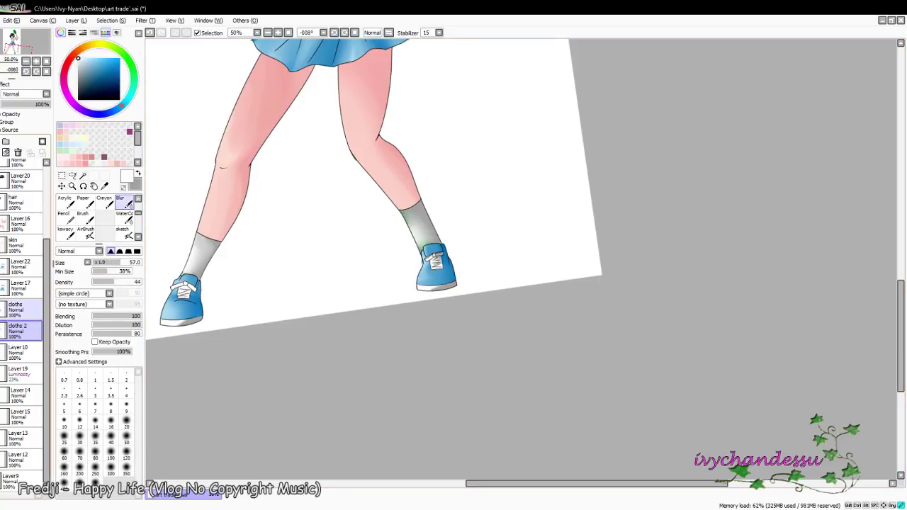
scroll(409, 330, down, 4)
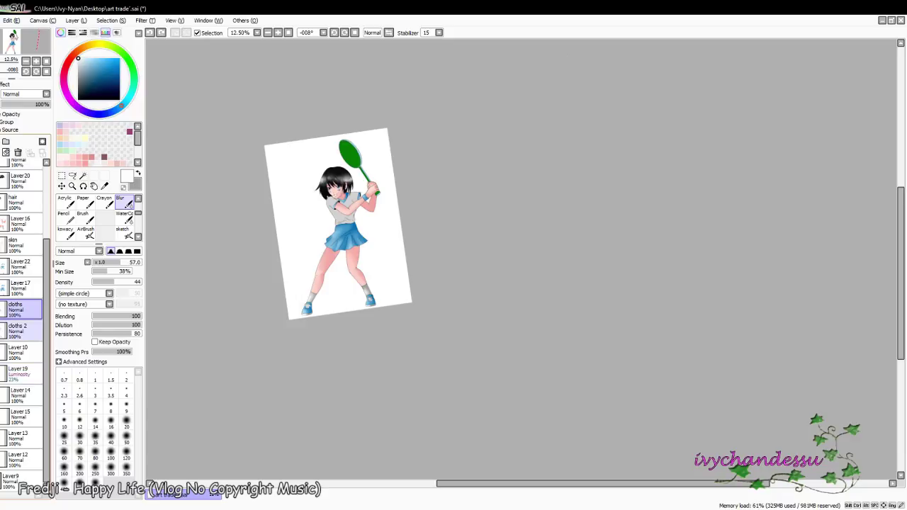
Step: Add a new layer above cloths 2 and shade the shirt and socks in grey, blending the shirt with the WaterColor brush at size 33
click(5, 141)
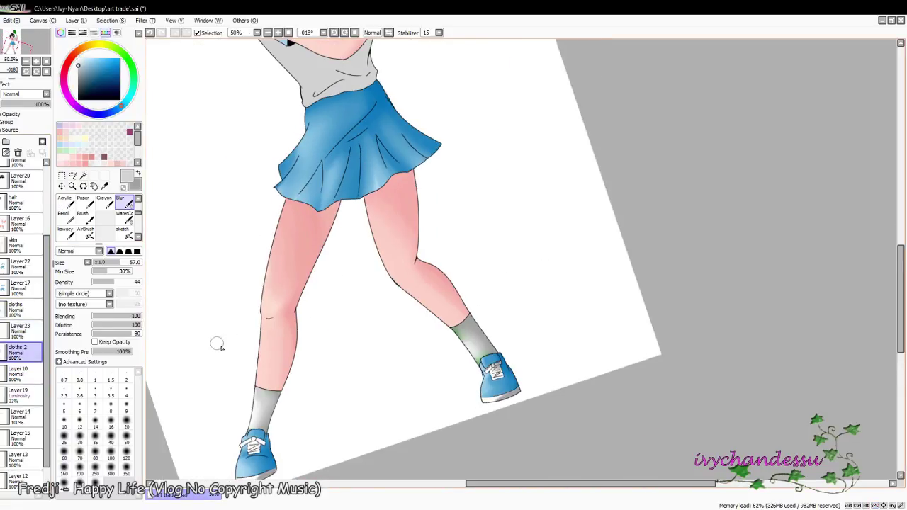
key(n)
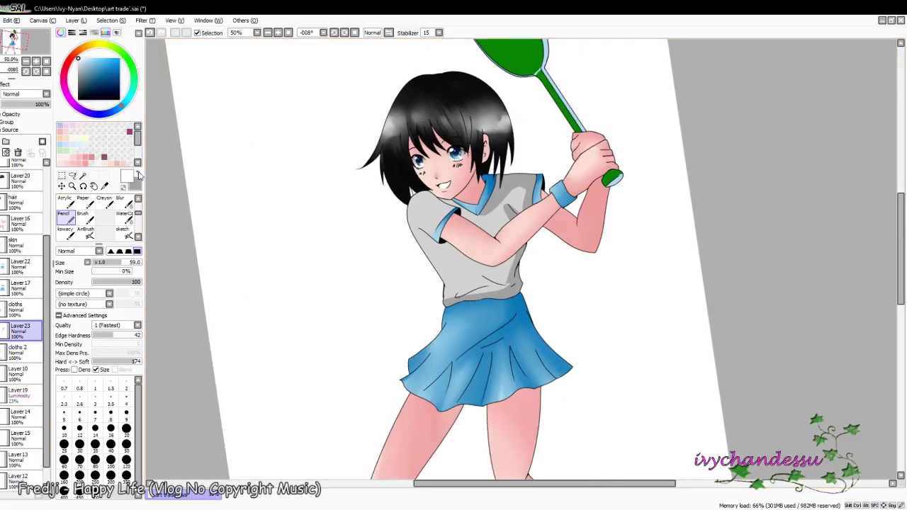
key(c)
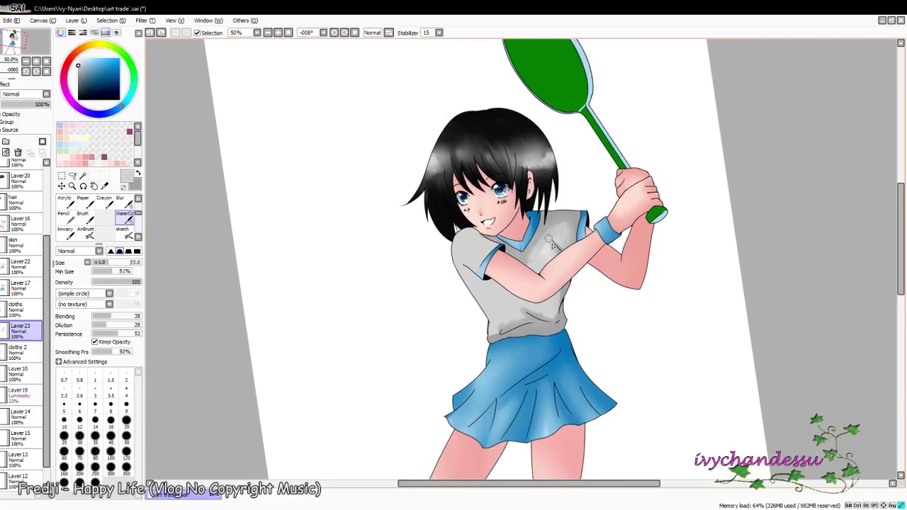
drag(496, 233, 486, 268)
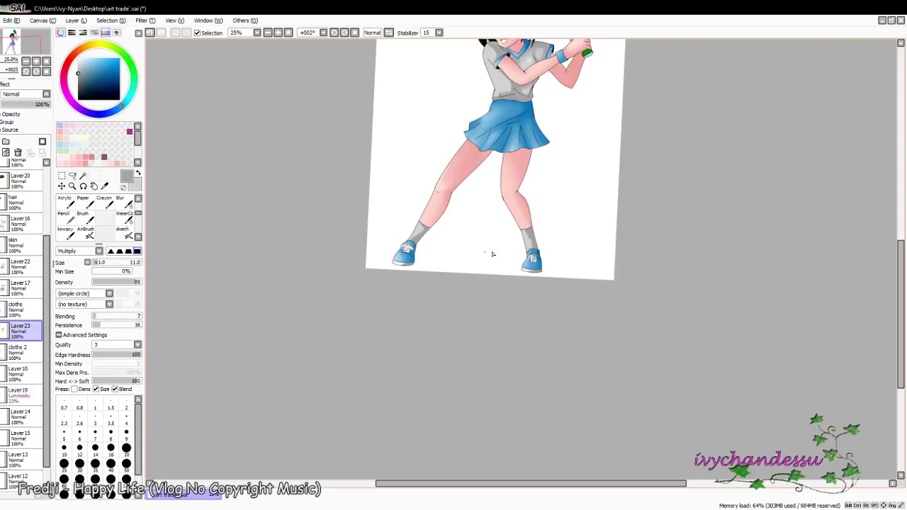
key(b)
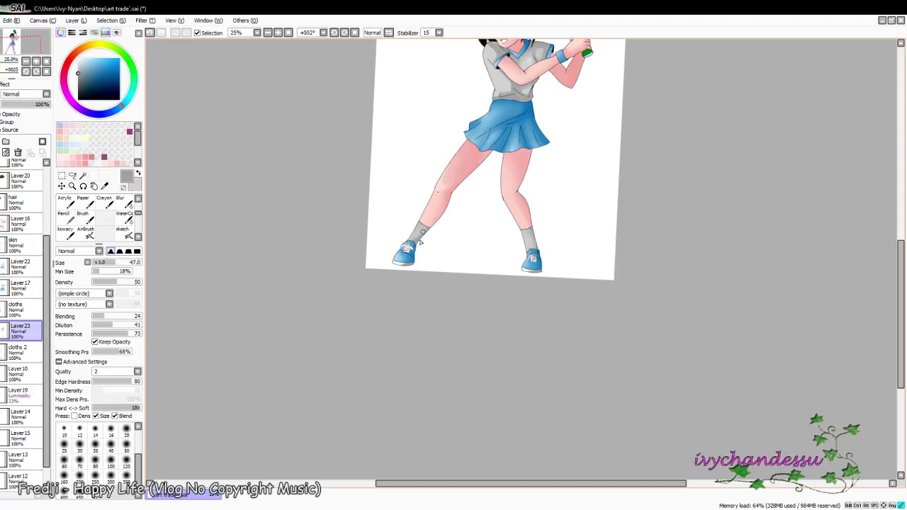